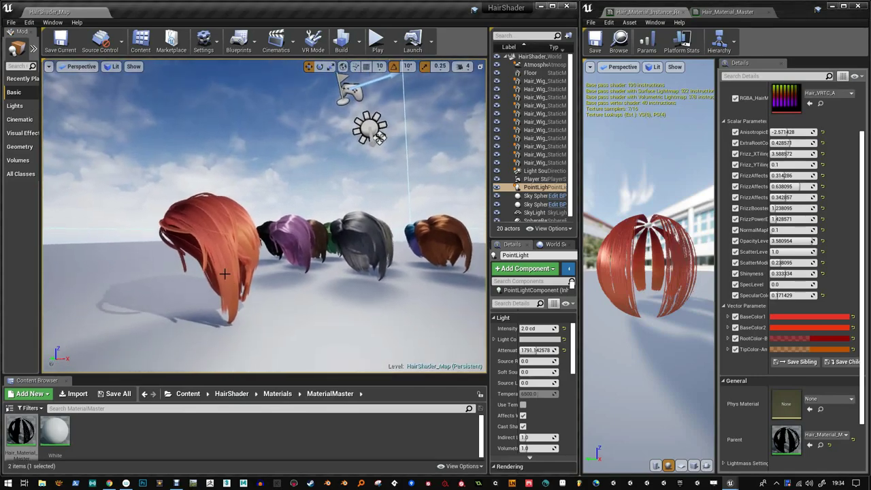
Step: Select and frame the red wig in the level, and widen the hair material instance's parameter area
{"action": "left_click", "coordinate": [223, 258]}
{"action": "left_click_drag", "start_coordinate": [289, 267], "coordinate": [324, 262], "text": "alt"}
{"action": "key", "text": "f"}
{"action": "scroll", "coordinate": [323, 261], "scroll_direction": "down", "scroll_amount": 5}
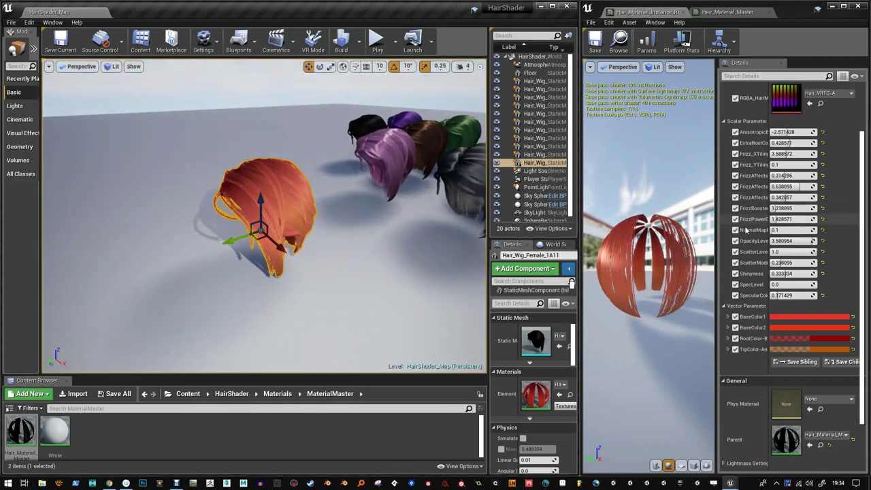
{"action": "left_click_drag", "start_coordinate": [720, 252], "coordinate": [687, 253]}
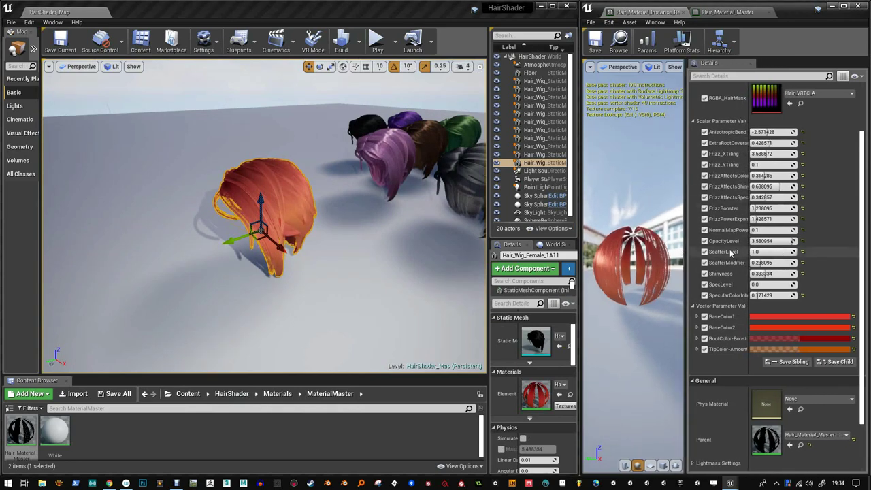
Step: Deselect the red wig and examine its hair shading up close from several angles
{"action": "mouse_move", "coordinate": [317, 179]}
{"action": "left_mouse_down", "text": "alt"}
{"action": "mouse_move", "coordinate": [325, 185]}
{"action": "mouse_move", "coordinate": [317, 179]}
{"action": "left_mouse_up", "text": "alt"}
{"action": "scroll", "coordinate": [314, 175], "scroll_direction": "up", "scroll_amount": 5}
{"action": "left_click_drag", "start_coordinate": [335, 218], "coordinate": [305, 184], "text": "alt"}
{"action": "left_click_drag", "start_coordinate": [338, 217], "coordinate": [302, 218], "text": "alt"}
{"action": "left_click", "coordinate": [364, 222]}
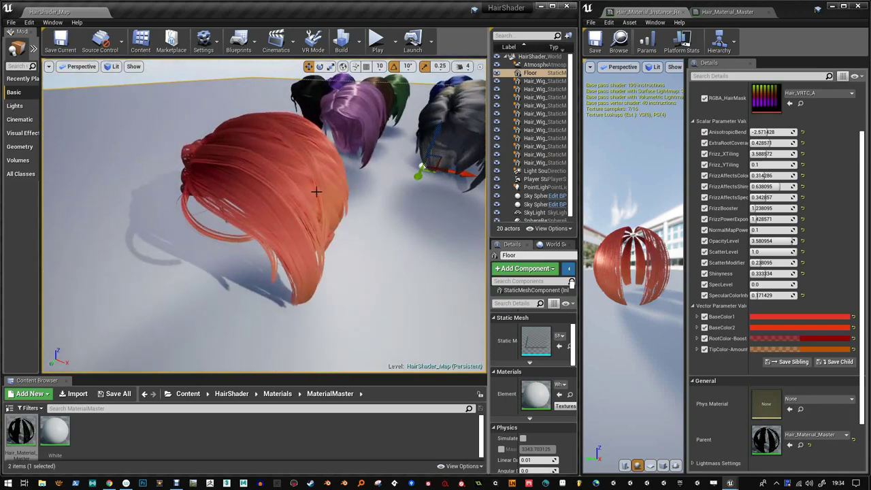
{"action": "left_click_drag", "start_coordinate": [295, 145], "coordinate": [273, 184], "text": "alt"}
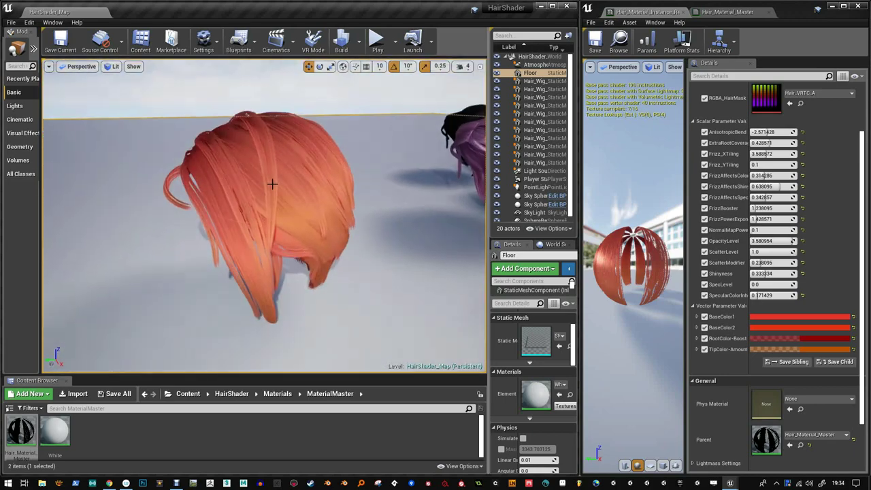
Step: Darken the hair material instance's BaseColor1 to a value of 0.53125 and BaseColor2 to 0.270833
{"action": "left_click", "coordinate": [793, 318]}
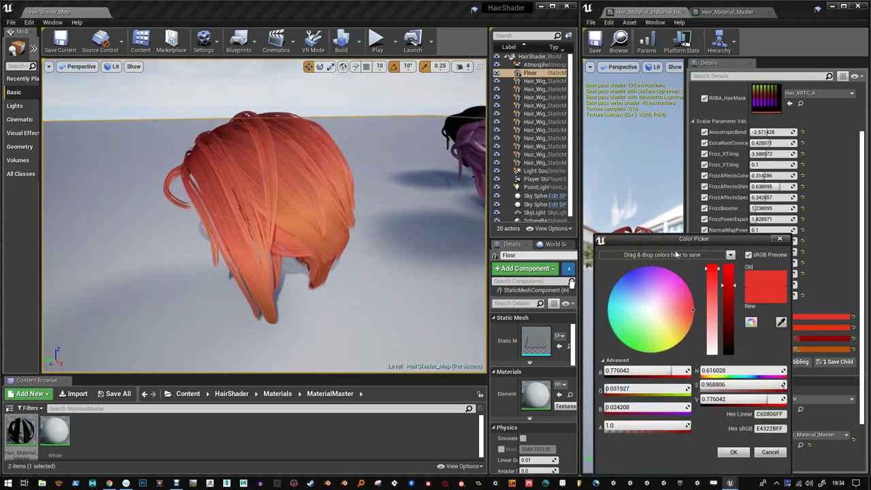
{"action": "left_click_drag", "start_coordinate": [727, 291], "coordinate": [727, 306]}
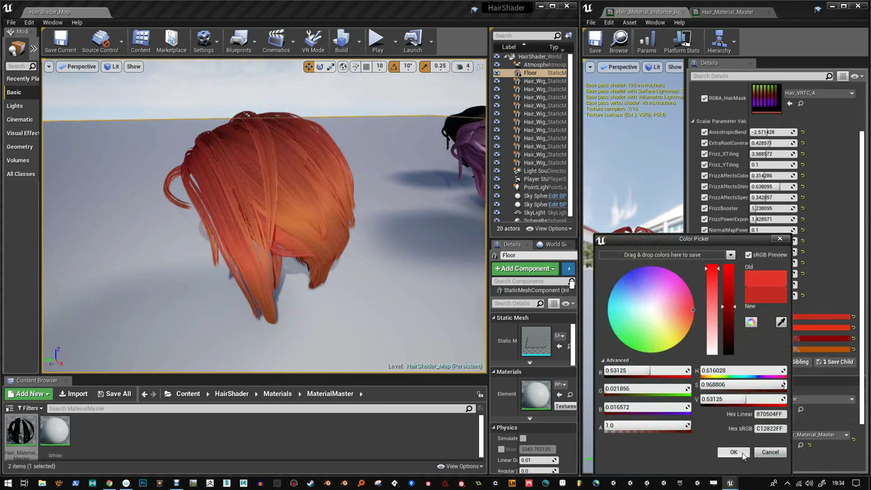
{"action": "left_click", "coordinate": [743, 456]}
{"action": "left_click", "coordinate": [808, 329]}
{"action": "left_click", "coordinate": [747, 300]}
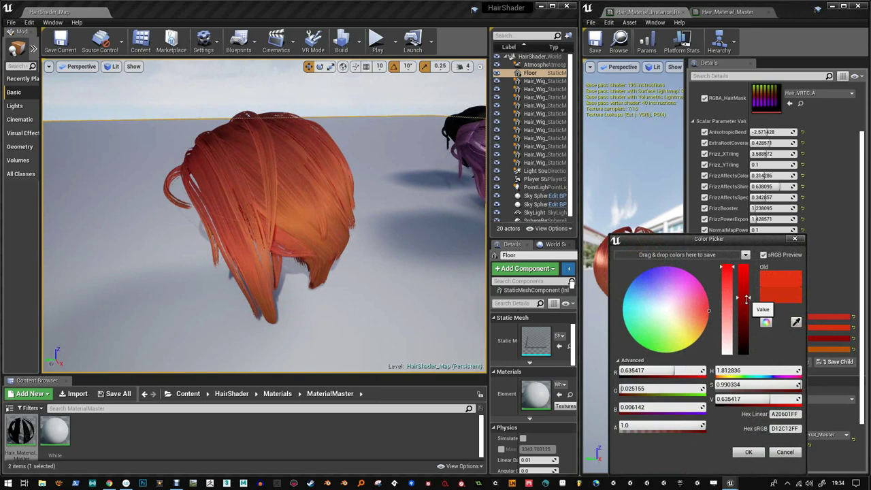
{"action": "left_click_drag", "start_coordinate": [747, 299], "coordinate": [750, 330]}
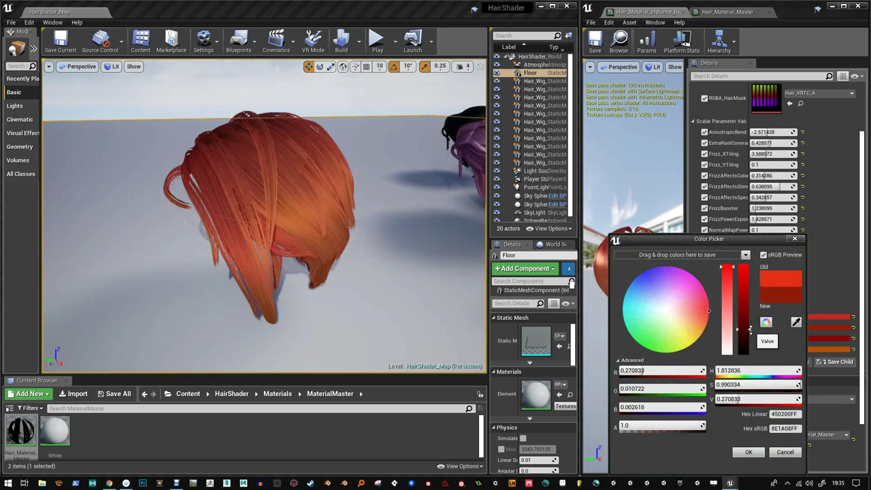
{"action": "left_click", "coordinate": [749, 453]}
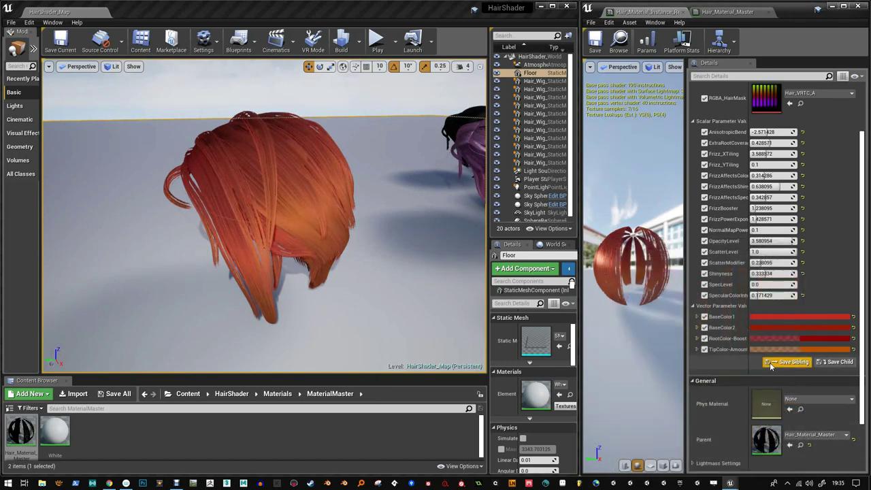
Step: Darken BaseColor1 further to a colour value of about 0.406
{"action": "left_click", "coordinate": [777, 318]}
{"action": "left_click_drag", "start_coordinate": [714, 323], "coordinate": [715, 317]}
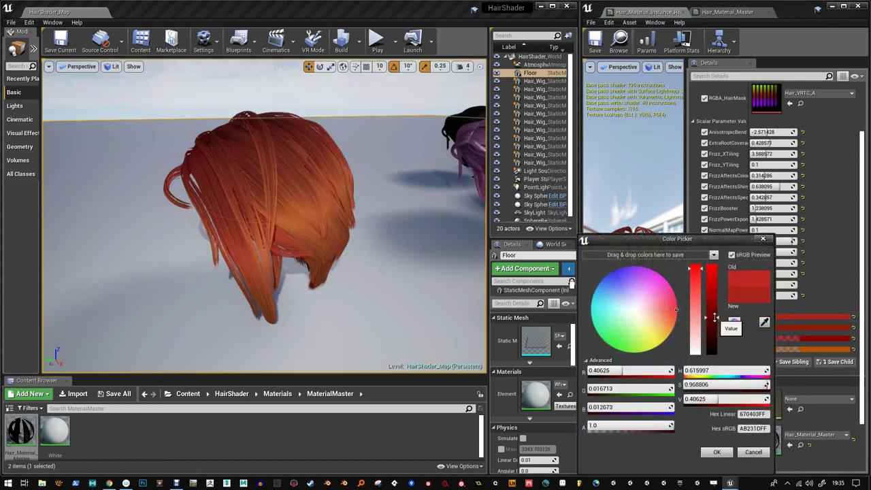
{"action": "left_click", "coordinate": [722, 453]}
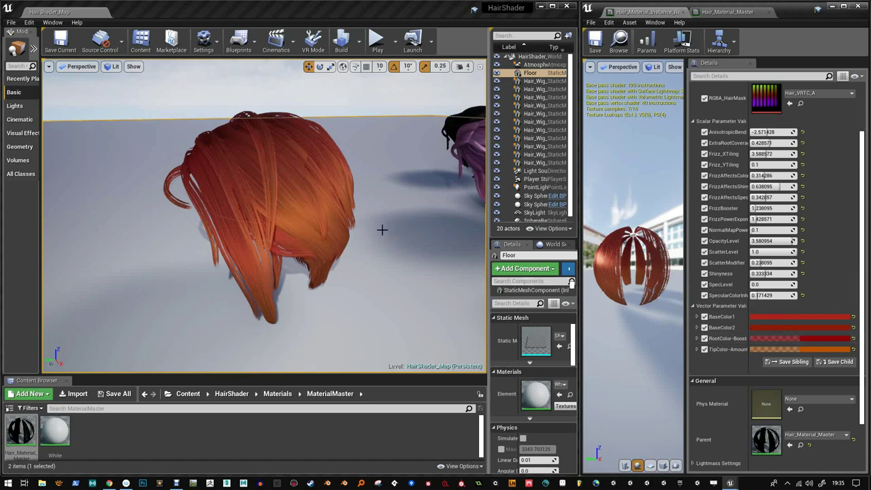
Step: Change the RootColor-Boost parameter to a dark blue with a colour value of 0.098958
{"action": "left_click_drag", "start_coordinate": [318, 213], "coordinate": [321, 215], "text": "alt"}
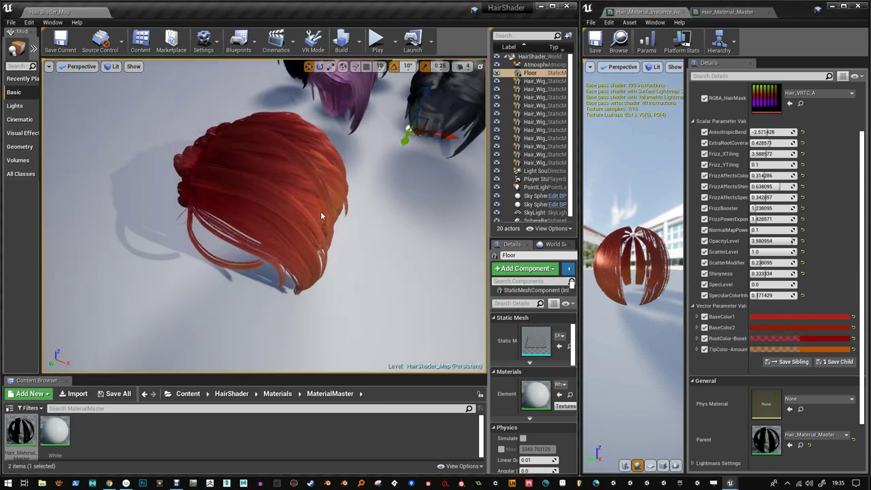
{"action": "left_click", "coordinate": [827, 337]}
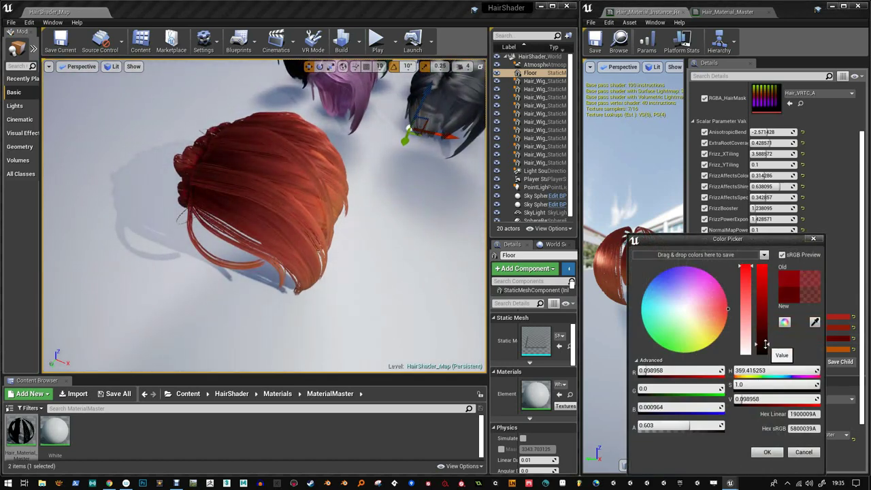
{"action": "left_click_drag", "start_coordinate": [710, 300], "coordinate": [655, 279]}
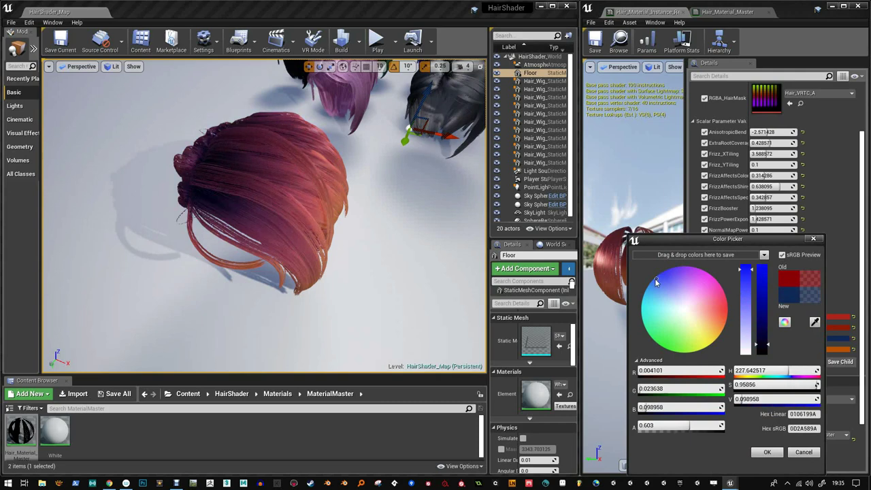
{"action": "left_click", "coordinate": [768, 453]}
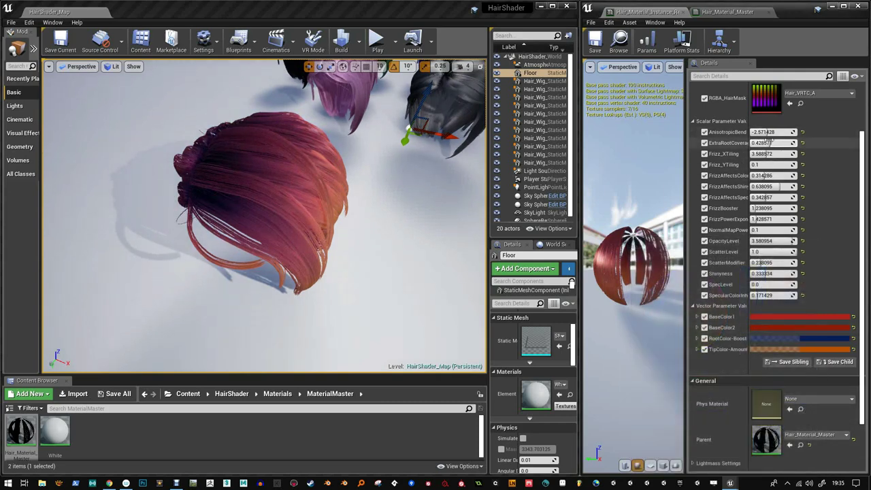
Step: Lower the extra root coverage to 0.314286 and set the RootColor-Boost alpha to 0.627
{"action": "mouse_move", "coordinate": [768, 142]}
{"action": "left_mouse_down"}
{"action": "mouse_move", "coordinate": [778, 140]}
{"action": "mouse_move", "coordinate": [766, 142]}
{"action": "left_mouse_up"}
{"action": "left_click", "coordinate": [808, 339]}
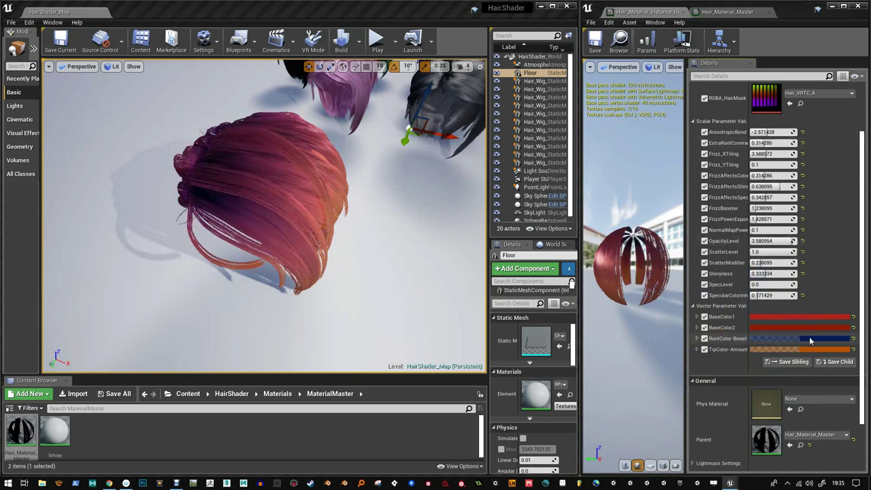
{"action": "left_click_drag", "start_coordinate": [666, 427], "coordinate": [674, 427]}
{"action": "left_click", "coordinate": [750, 453]}
Step: Raise the extra root coverage to 0.761905 to spread the root colour further down the hair
{"action": "scroll", "coordinate": [774, 188], "scroll_direction": "up", "scroll_amount": 3}
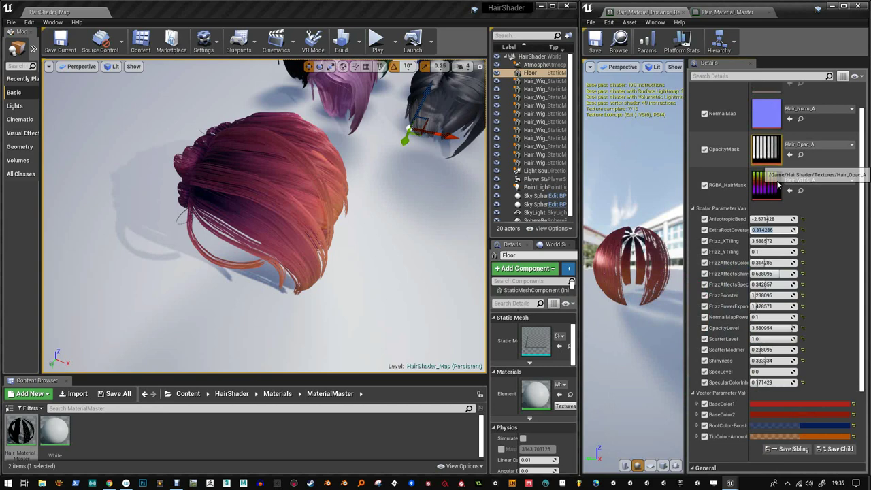
{"action": "left_click_drag", "start_coordinate": [388, 228], "coordinate": [388, 226], "text": "alt"}
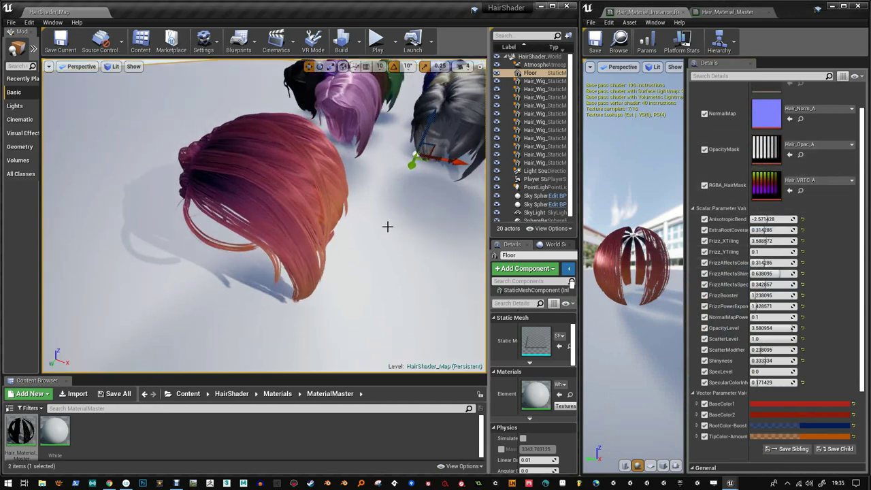
{"action": "left_click_drag", "start_coordinate": [761, 230], "coordinate": [790, 230]}
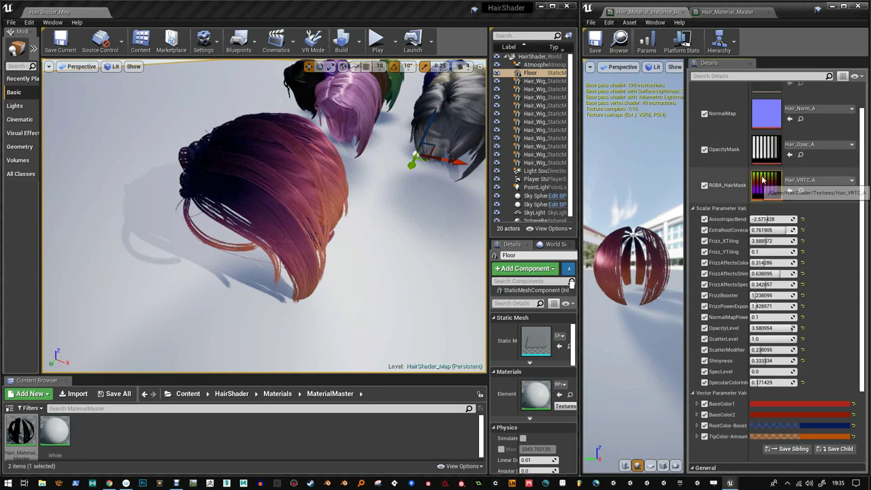
Step: Set both ScatterLevel and ScatterModifier to 0.0 while viewing the wig from its shaded side
{"action": "mouse_move", "coordinate": [328, 203]}
{"action": "left_mouse_down", "text": "alt"}
{"action": "mouse_move", "coordinate": [365, 202]}
{"action": "mouse_move", "coordinate": [352, 195]}
{"action": "mouse_move", "coordinate": [366, 195]}
{"action": "mouse_move", "coordinate": [330, 206]}
{"action": "left_mouse_up", "text": "alt"}
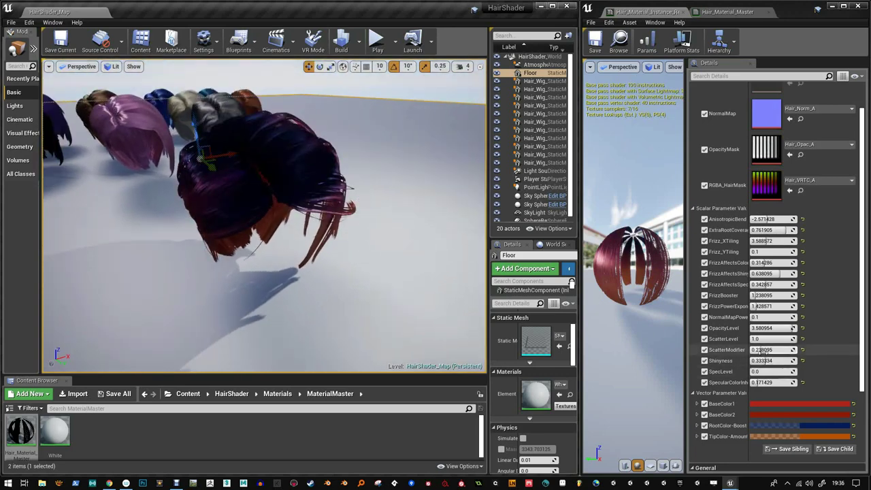
{"action": "left_click_drag", "start_coordinate": [778, 340], "coordinate": [774, 341]}
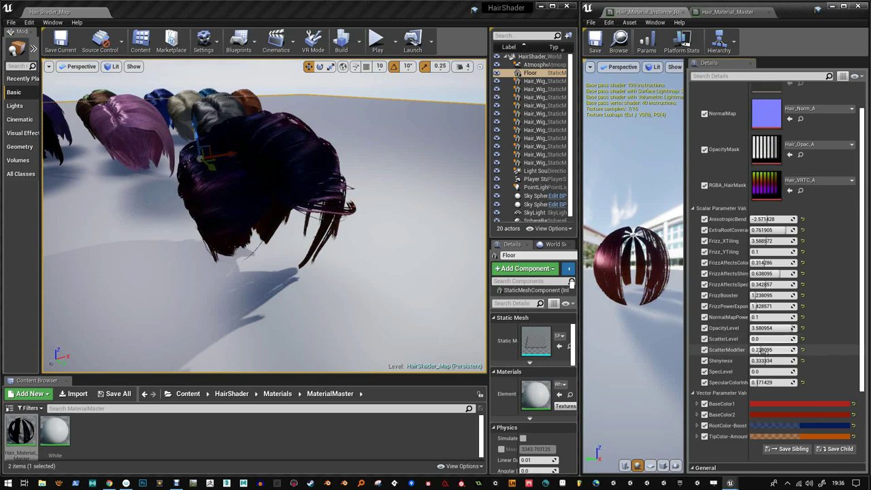
{"action": "left_click_drag", "start_coordinate": [761, 351], "coordinate": [756, 352]}
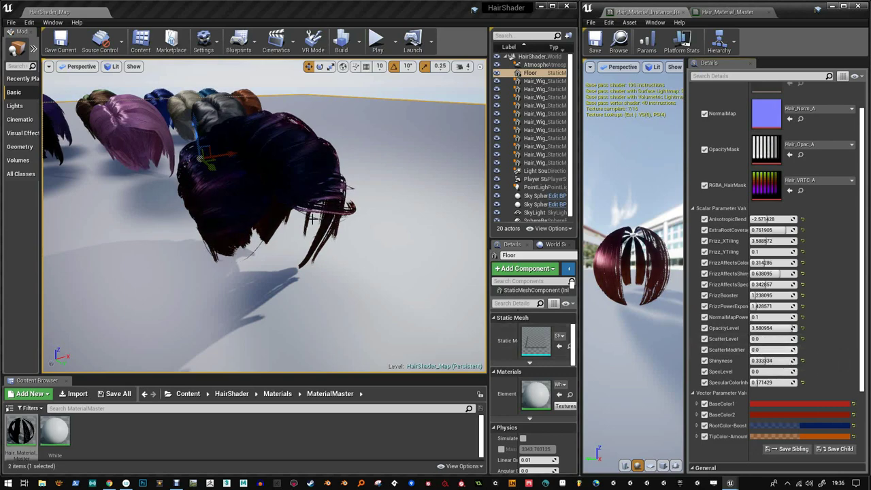
Step: Set the AnisotropicBend parameter to -8.666666 while viewing the lit side of the wig
{"action": "left_click_drag", "start_coordinate": [243, 250], "coordinate": [269, 231], "text": "alt"}
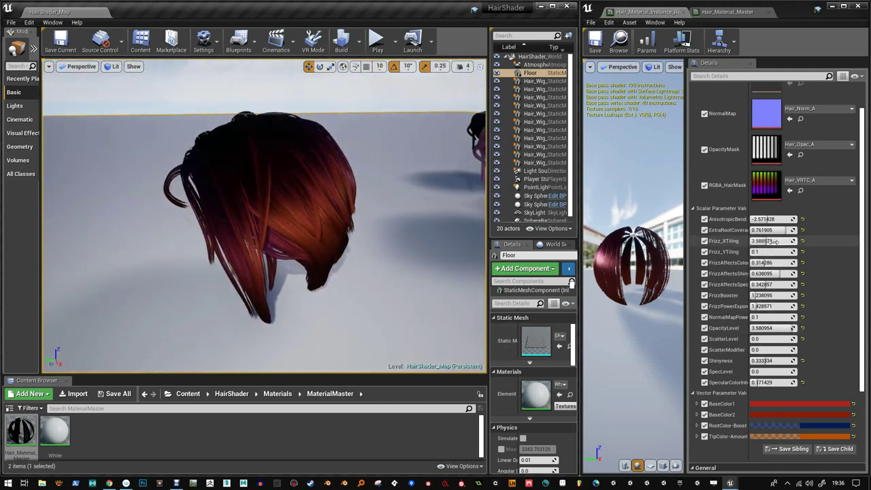
{"action": "left_click_drag", "start_coordinate": [761, 220], "coordinate": [748, 220]}
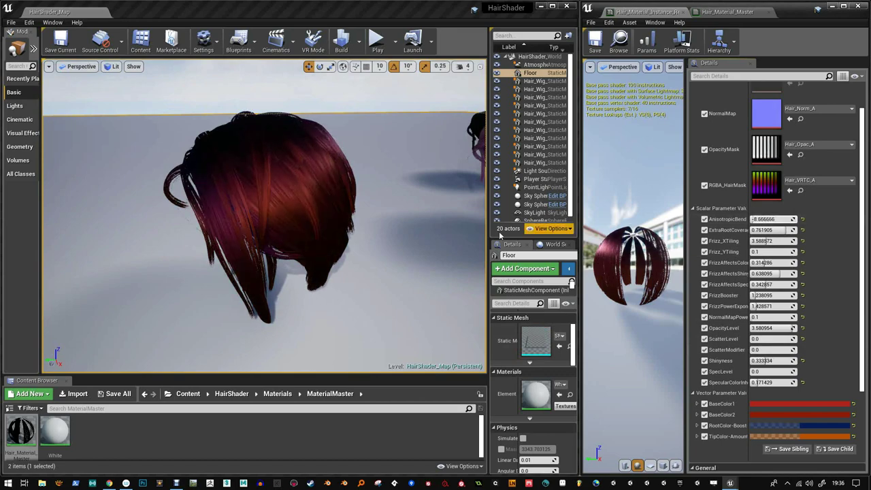
Step: Restore light scattering on the hair with ScatterLevel 0.52381 and ScatterModifier 0.4
{"action": "scroll", "coordinate": [329, 229], "scroll_direction": "down", "scroll_amount": 6}
{"action": "mouse_move", "coordinate": [329, 230]}
{"action": "right_mouse_down"}
{"action": "mouse_move", "coordinate": [322, 239]}
{"action": "mouse_move", "coordinate": [328, 231]}
{"action": "right_mouse_up"}
{"action": "scroll", "coordinate": [329, 232], "scroll_direction": "up", "scroll_amount": 7}
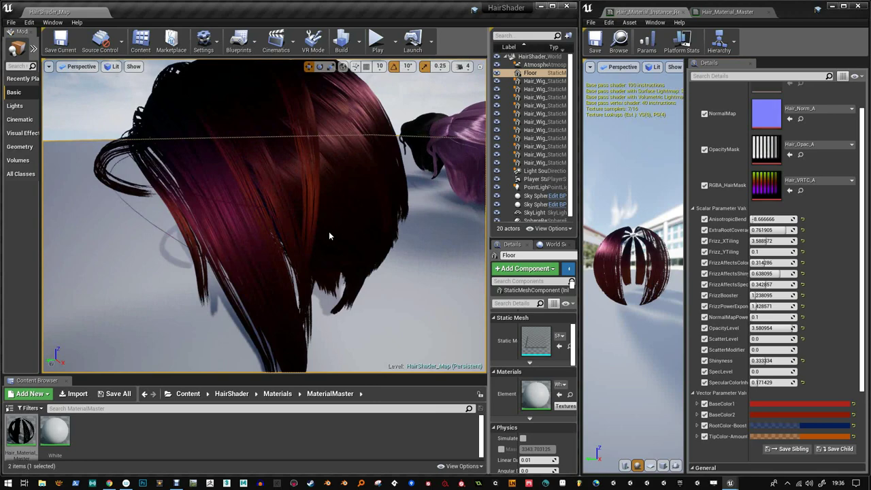
{"action": "scroll", "coordinate": [329, 231], "scroll_direction": "down", "scroll_amount": 1}
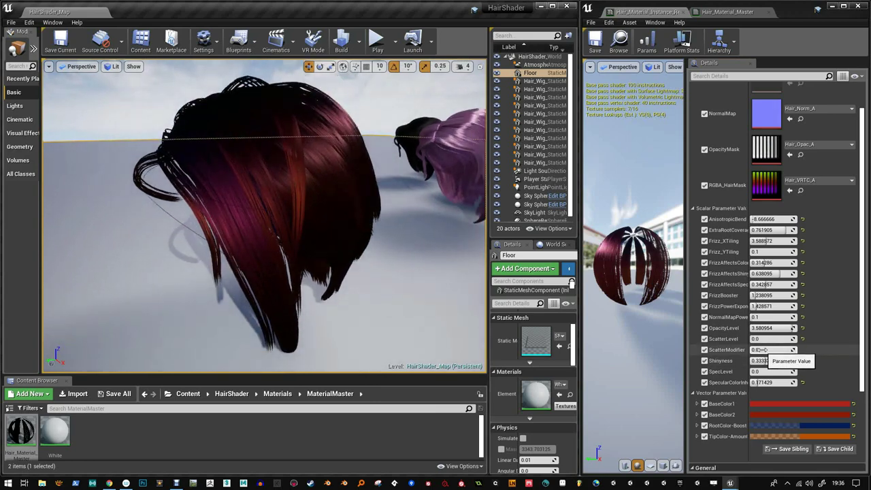
{"action": "mouse_move", "coordinate": [762, 350]}
{"action": "left_mouse_down"}
{"action": "mouse_move", "coordinate": [778, 350]}
{"action": "mouse_move", "coordinate": [766, 339]}
{"action": "mouse_move", "coordinate": [778, 339]}
{"action": "mouse_move", "coordinate": [764, 339]}
{"action": "mouse_move", "coordinate": [760, 349]}
{"action": "left_mouse_up"}
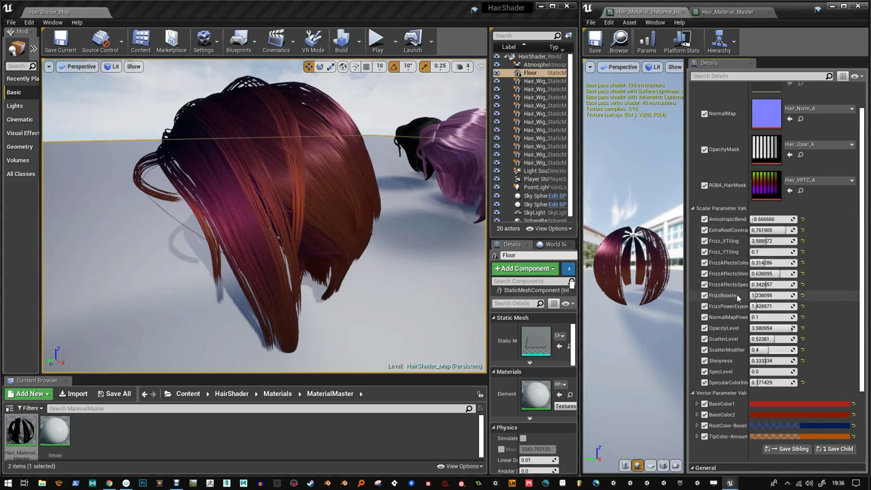
Step: Tune the frizz effect: FrizzBooster 5.238096, frizz power exponent 7.714284, frizz influence on specular 0.247619 and on shininess 0.514286
{"action": "mouse_move", "coordinate": [759, 296]}
{"action": "left_mouse_down"}
{"action": "mouse_move", "coordinate": [773, 296]}
{"action": "mouse_move", "coordinate": [756, 295]}
{"action": "mouse_move", "coordinate": [760, 306]}
{"action": "left_mouse_up"}
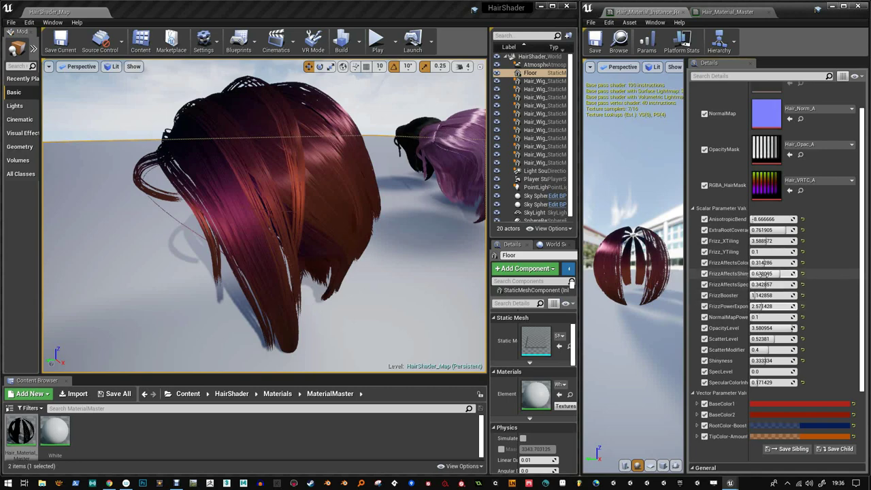
{"action": "left_click_drag", "start_coordinate": [774, 274], "coordinate": [774, 274]}
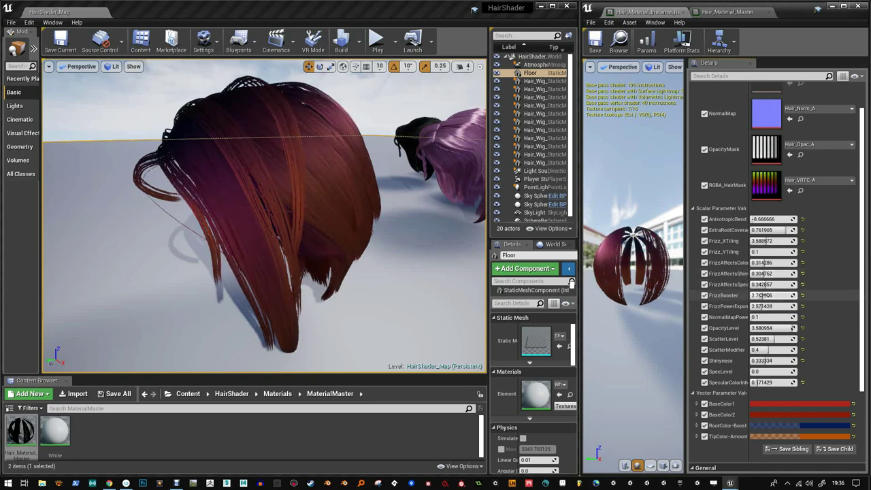
{"action": "mouse_move", "coordinate": [768, 296]}
{"action": "left_mouse_down"}
{"action": "mouse_move", "coordinate": [764, 285]}
{"action": "mouse_move", "coordinate": [774, 299]}
{"action": "mouse_move", "coordinate": [766, 306]}
{"action": "left_mouse_up"}
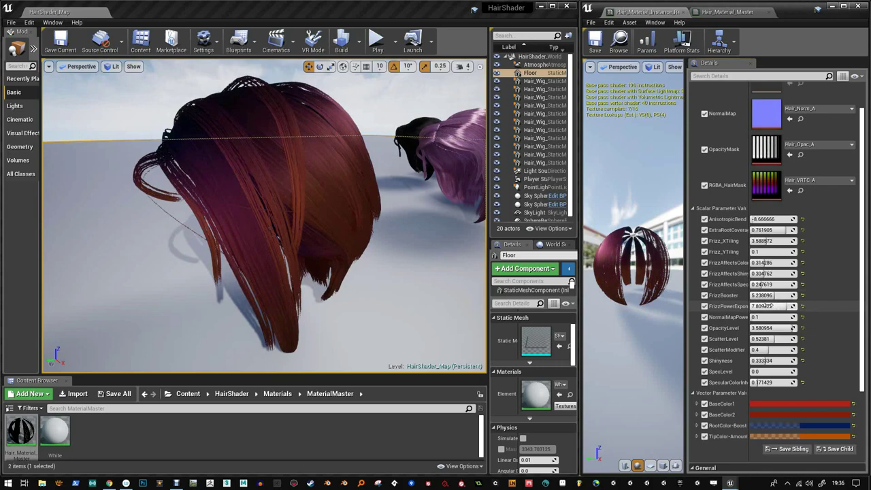
{"action": "left_click_drag", "start_coordinate": [768, 274], "coordinate": [770, 274]}
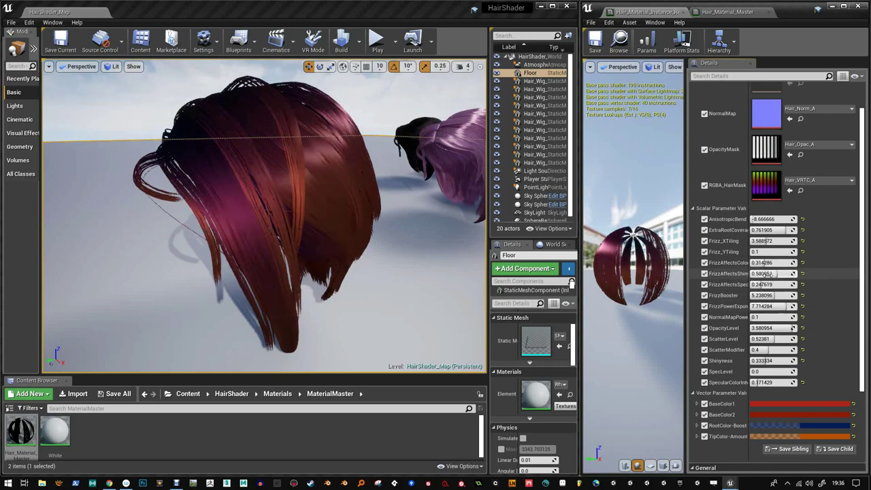
Step: Change the RootColor-Boost parameter to a dark red with hue about 353 and saturation about 0.93
{"action": "left_click_drag", "start_coordinate": [315, 190], "coordinate": [413, 216], "text": "alt"}
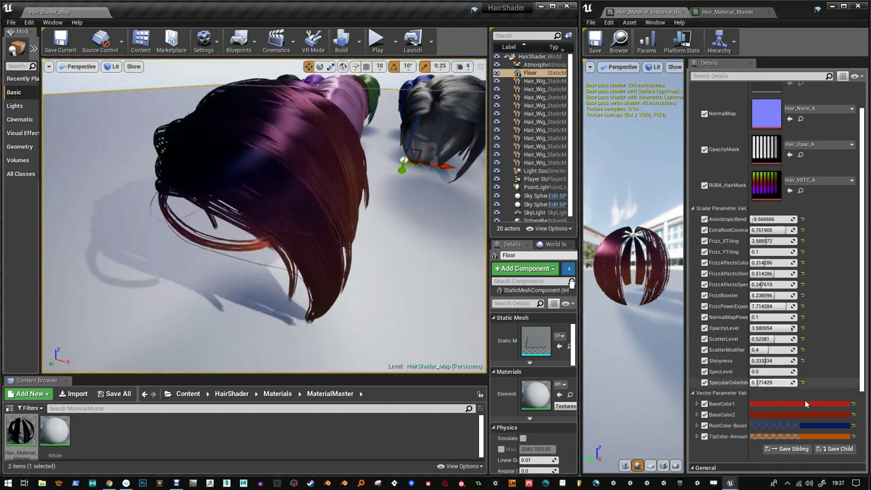
{"action": "left_click", "coordinate": [820, 428]}
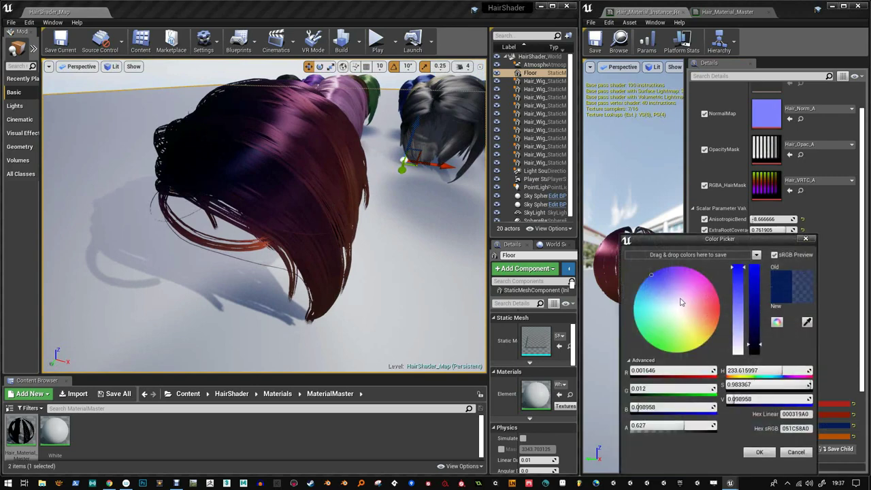
{"action": "left_click_drag", "start_coordinate": [682, 302], "coordinate": [717, 304]}
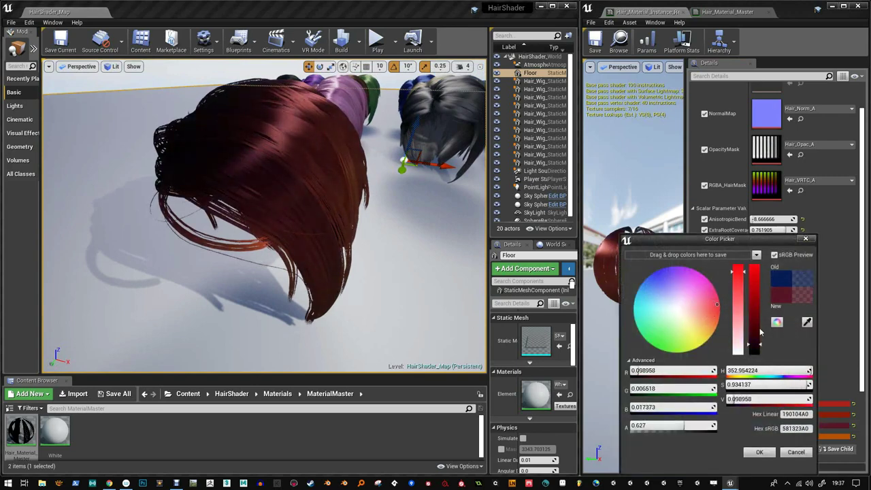
{"action": "left_click", "coordinate": [762, 451]}
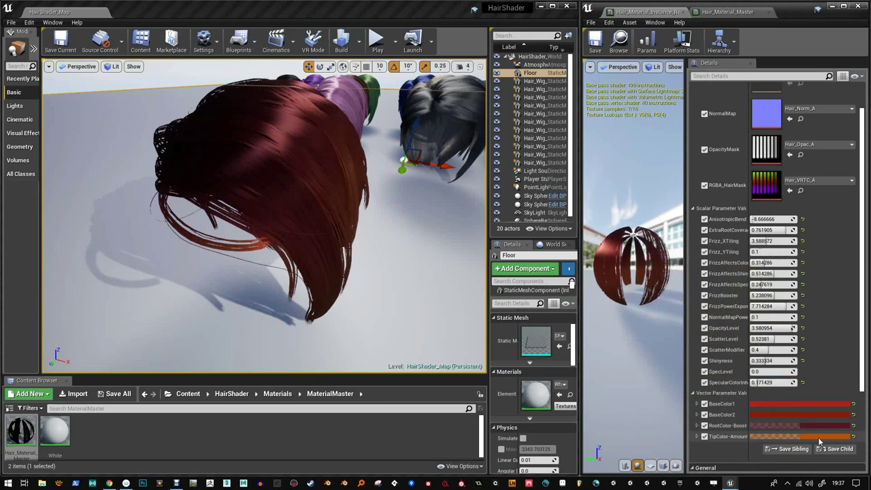
Step: Change the TipColor-Amount parameter to a pale pinkish beige with hue about 15, saturation about 0.32, value about 0.63 and alpha 0.225
{"action": "left_click_drag", "start_coordinate": [393, 247], "coordinate": [371, 245], "text": "alt"}
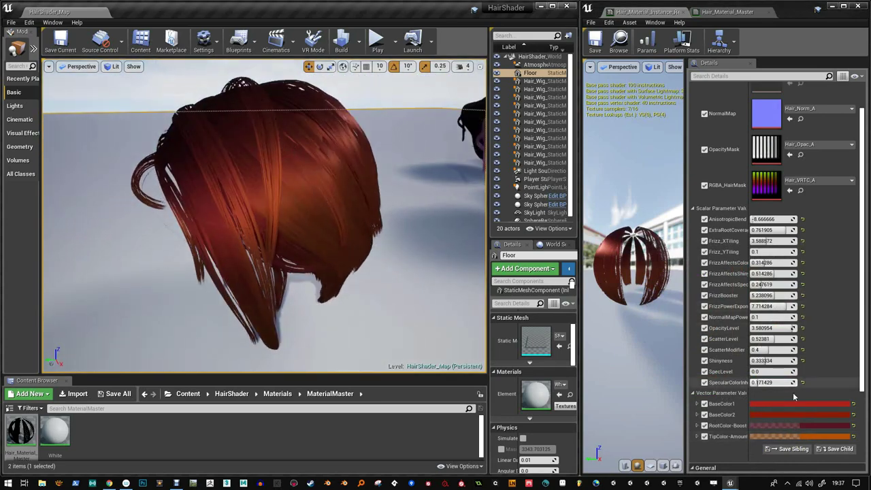
{"action": "left_click_drag", "start_coordinate": [371, 301], "coordinate": [362, 289], "text": "alt"}
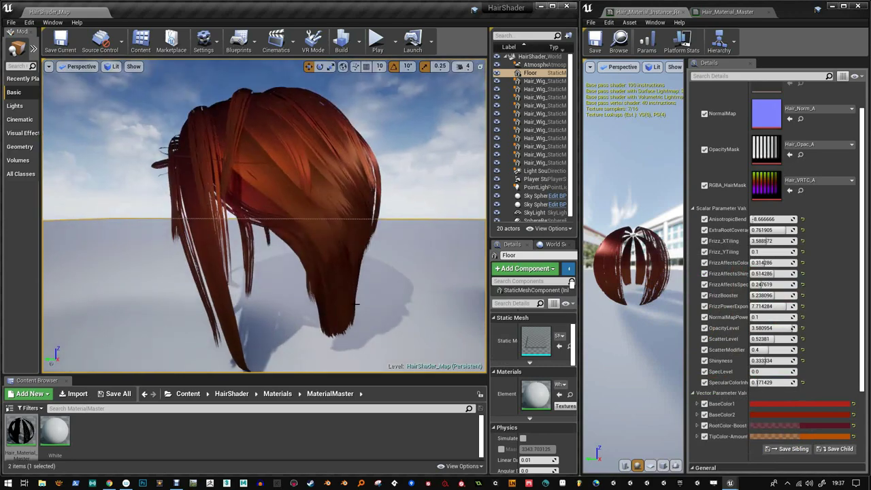
{"action": "right_click_drag", "start_coordinate": [363, 288], "coordinate": [379, 326]}
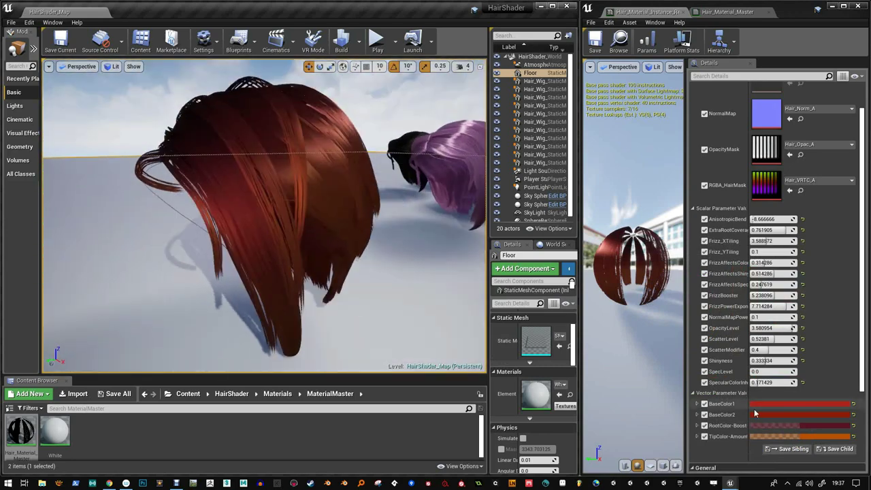
{"action": "left_click", "coordinate": [838, 437]}
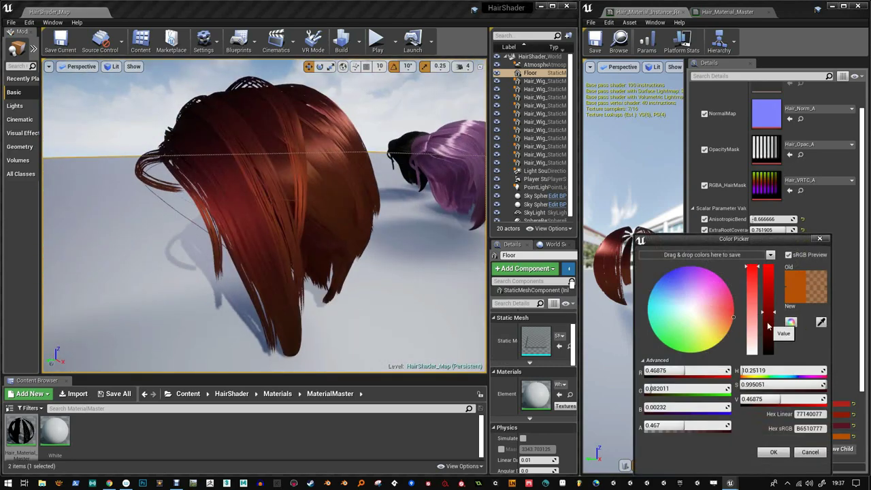
{"action": "mouse_move", "coordinate": [769, 327]}
{"action": "left_mouse_down"}
{"action": "mouse_move", "coordinate": [771, 297]}
{"action": "mouse_move", "coordinate": [729, 320]}
{"action": "mouse_move", "coordinate": [753, 330]}
{"action": "left_mouse_up"}
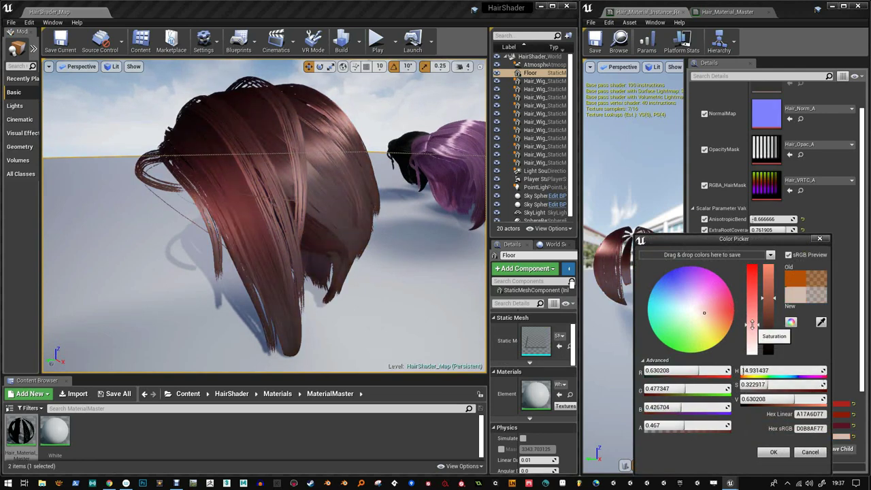
{"action": "left_click_drag", "start_coordinate": [683, 427], "coordinate": [674, 425]}
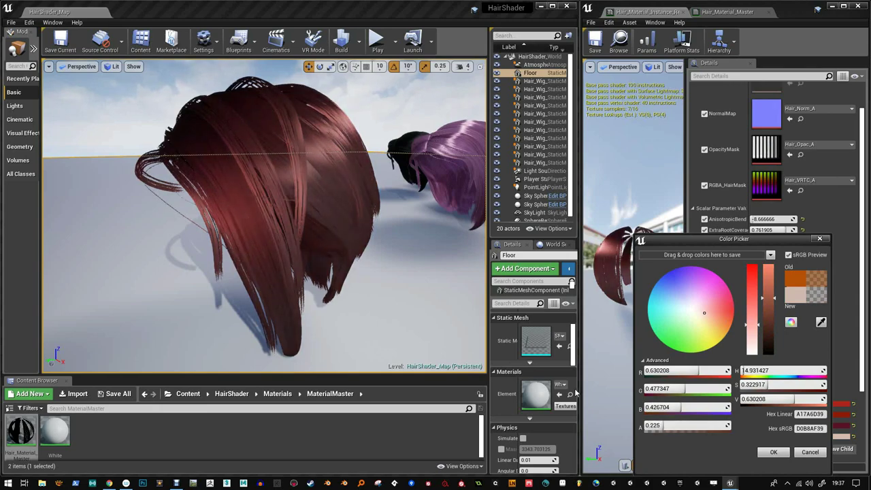
{"action": "left_click_drag", "start_coordinate": [297, 238], "coordinate": [435, 239], "text": "alt"}
{"action": "left_click", "coordinate": [787, 452]}
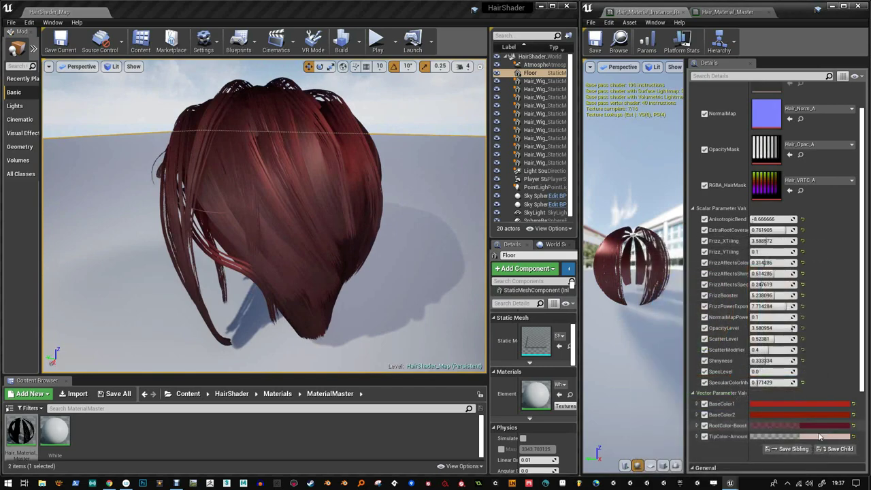
Step: Set the extra root coverage parameter to 0.180952 and view the wig from different angles and farther away
{"action": "left_click_drag", "start_coordinate": [299, 225], "coordinate": [356, 274], "text": "alt"}
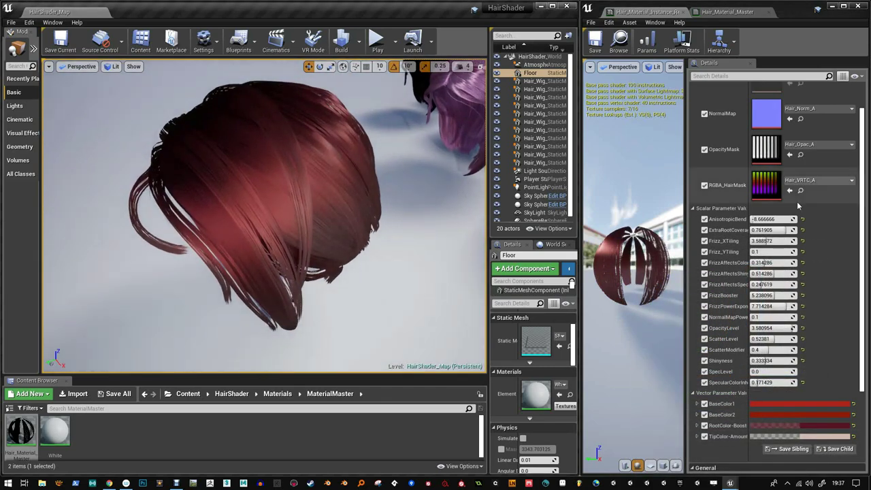
{"action": "left_click", "coordinate": [778, 230]}
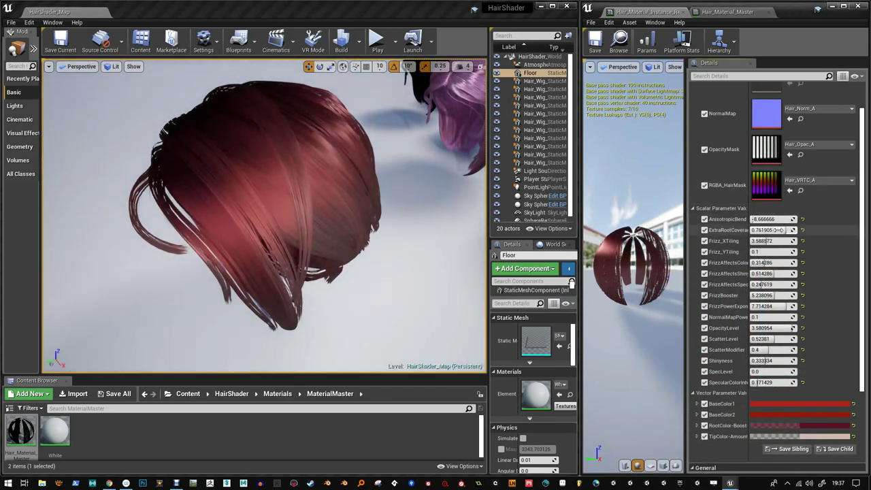
{"action": "left_click_drag", "start_coordinate": [778, 230], "coordinate": [772, 230]}
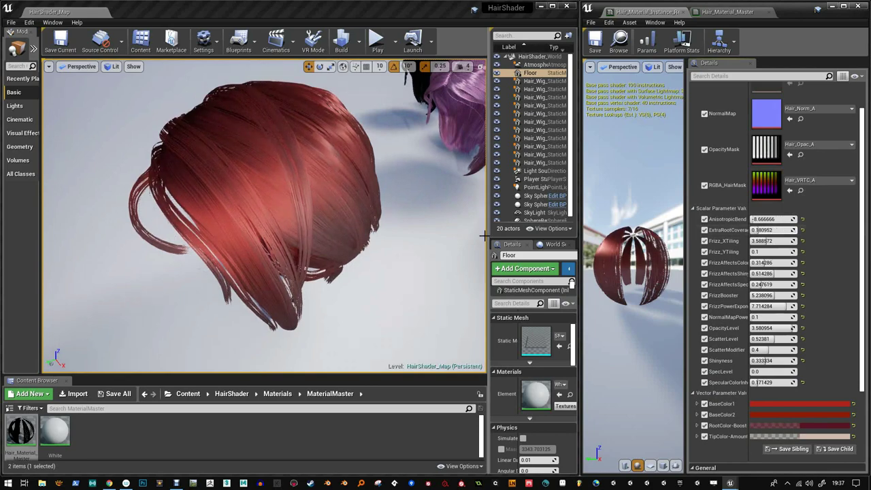
{"action": "left_click_drag", "start_coordinate": [340, 225], "coordinate": [333, 220], "text": "alt"}
{"action": "scroll", "coordinate": [340, 224], "scroll_direction": "down", "scroll_amount": 4}
{"action": "mouse_move", "coordinate": [341, 228]}
{"action": "right_mouse_down"}
{"action": "mouse_move", "coordinate": [369, 239]}
{"action": "mouse_move", "coordinate": [323, 223]}
{"action": "mouse_move", "coordinate": [348, 239]}
{"action": "mouse_move", "coordinate": [346, 230]}
{"action": "right_mouse_up"}
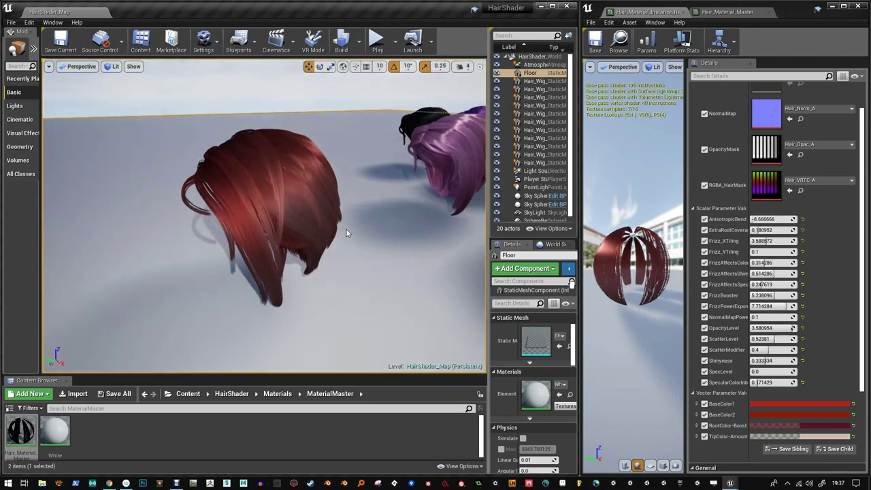
Step: Select the Sky Sphere2 actor in the level and view the wig from a slightly different angle
{"action": "scroll", "coordinate": [570, 184], "scroll_direction": "down", "scroll_amount": 1}
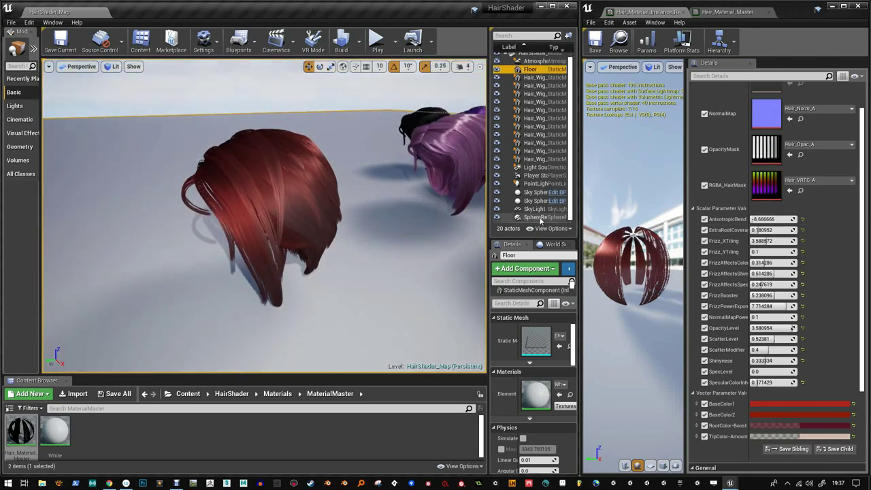
{"action": "left_click", "coordinate": [542, 201]}
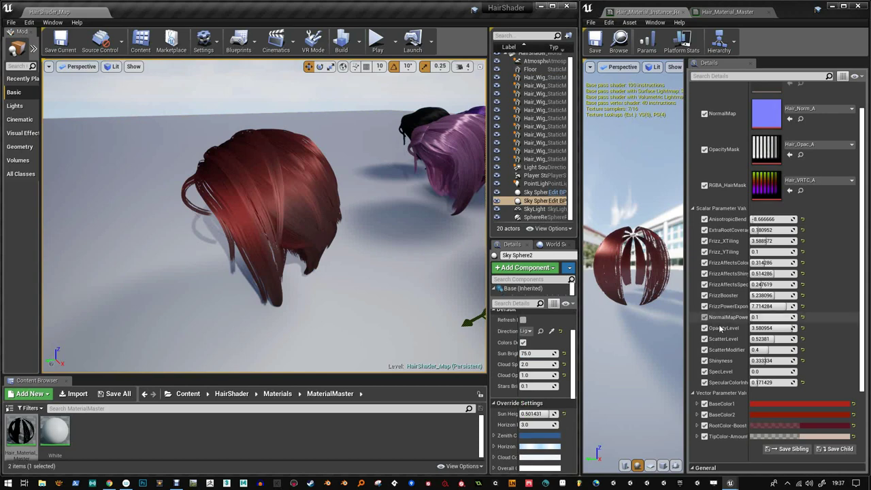
{"action": "left_click_drag", "start_coordinate": [382, 264], "coordinate": [383, 262], "text": "alt"}
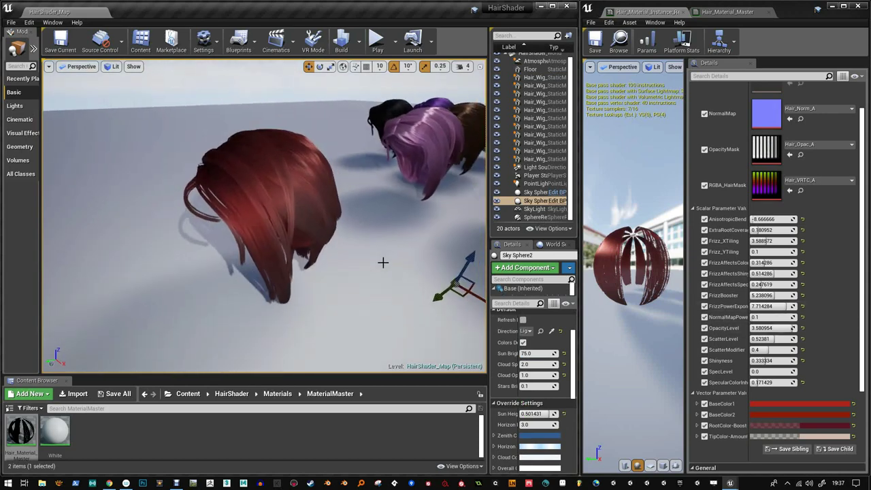
{"action": "right_click_drag", "start_coordinate": [383, 263], "coordinate": [389, 263]}
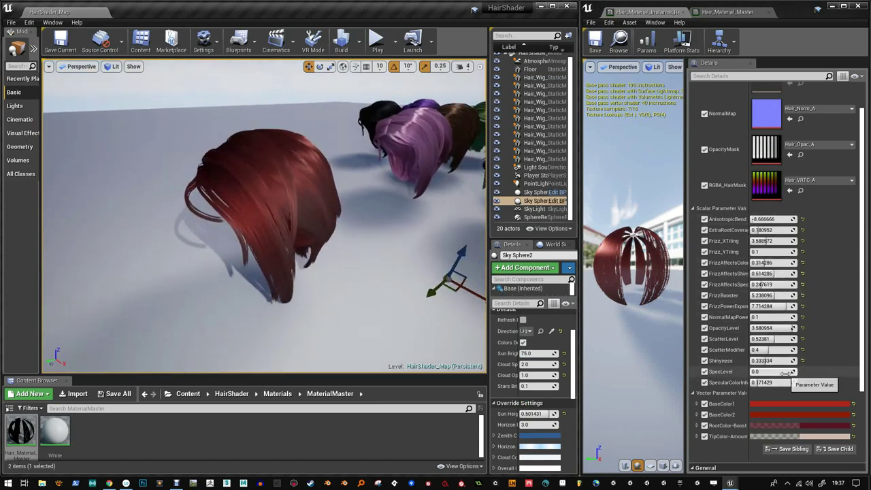
Step: Adjust the highlights: specular color influence 0.533333, SpecLevel 0.247619, AnisotropicBend -9.809524 and normal map power 1.961905
{"action": "mouse_move", "coordinate": [761, 383]}
{"action": "left_mouse_down"}
{"action": "mouse_move", "coordinate": [773, 383]}
{"action": "mouse_move", "coordinate": [769, 371]}
{"action": "mouse_move", "coordinate": [759, 372]}
{"action": "mouse_move", "coordinate": [777, 383]}
{"action": "mouse_move", "coordinate": [760, 371]}
{"action": "left_mouse_up"}
{"action": "mouse_move", "coordinate": [377, 221]}
{"action": "left_mouse_down", "text": "alt"}
{"action": "mouse_move", "coordinate": [405, 227]}
{"action": "mouse_move", "coordinate": [359, 208]}
{"action": "mouse_move", "coordinate": [347, 220]}
{"action": "mouse_move", "coordinate": [364, 222]}
{"action": "left_mouse_up", "text": "alt"}
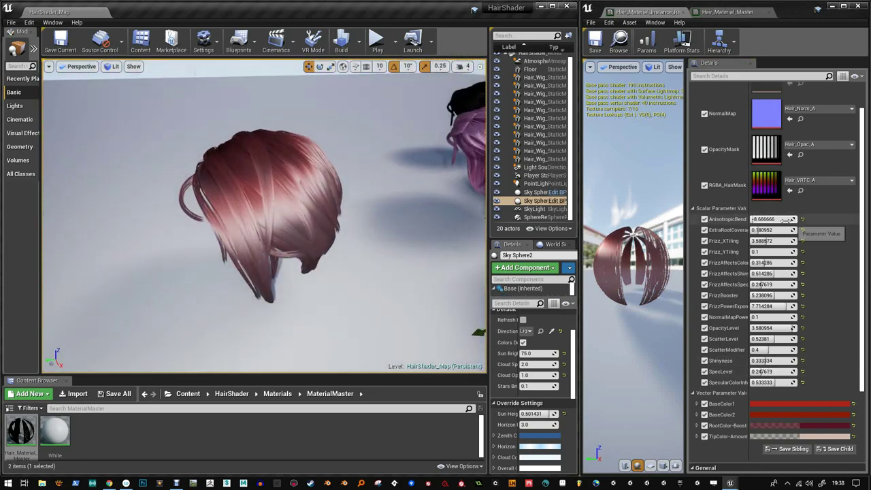
{"action": "left_click_drag", "start_coordinate": [757, 219], "coordinate": [759, 218]}
{"action": "left_click_drag", "start_coordinate": [761, 317], "coordinate": [764, 316]}
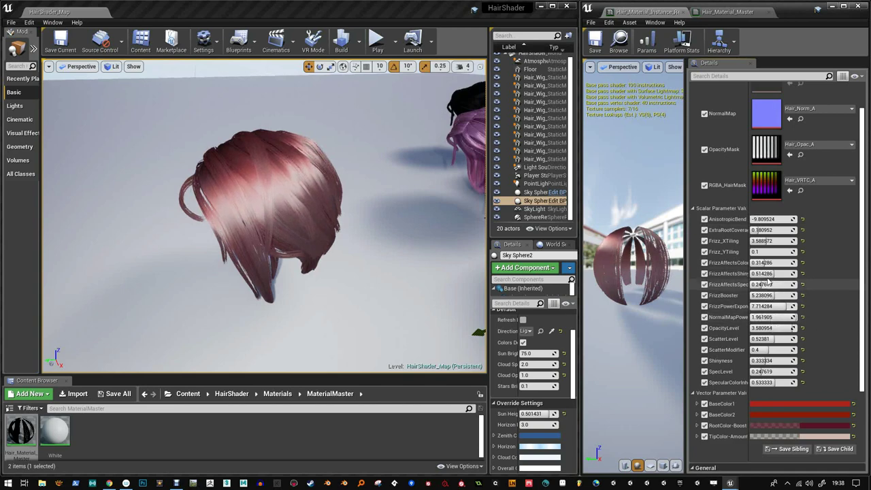
Step: Set extra root coverage to 0.0, Shinyness to 0.552382, SpecLevel to 0.314286, specular color influence to 0.933333 and frizz influence on shininess to 0.333334
{"action": "left_click_drag", "start_coordinate": [760, 230], "coordinate": [762, 231]}
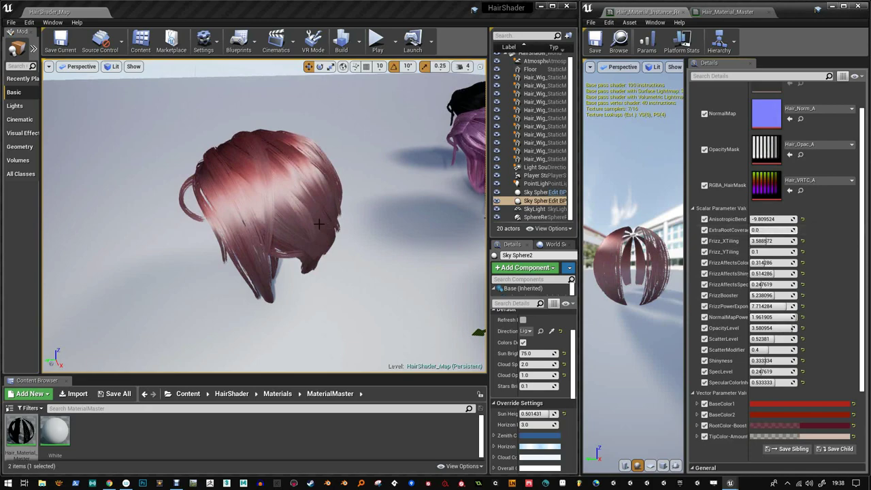
{"action": "mouse_move", "coordinate": [319, 223]}
{"action": "left_mouse_down", "text": "alt"}
{"action": "mouse_move", "coordinate": [331, 226]}
{"action": "mouse_move", "coordinate": [311, 218]}
{"action": "mouse_move", "coordinate": [320, 222]}
{"action": "left_mouse_up", "text": "alt"}
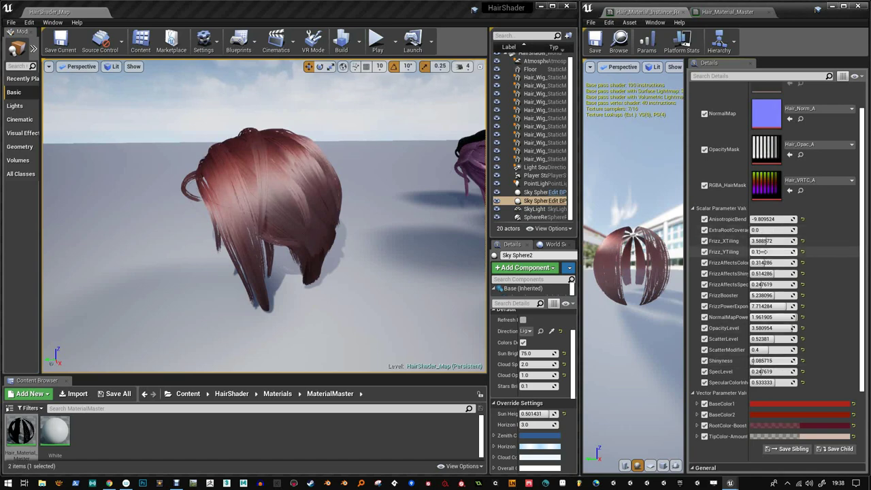
{"action": "mouse_move", "coordinate": [775, 273]}
{"action": "left_mouse_down"}
{"action": "mouse_move", "coordinate": [783, 273]}
{"action": "mouse_move", "coordinate": [775, 273]}
{"action": "left_mouse_up"}
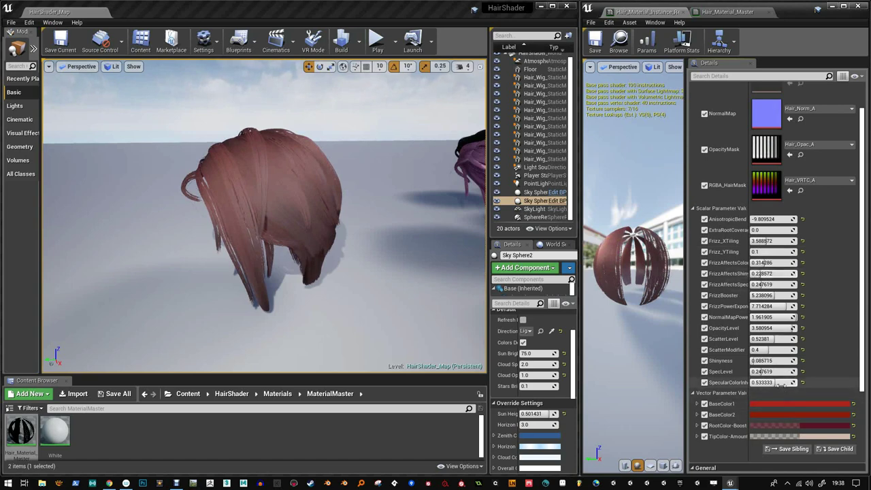
{"action": "left_click_drag", "start_coordinate": [778, 383], "coordinate": [765, 361]}
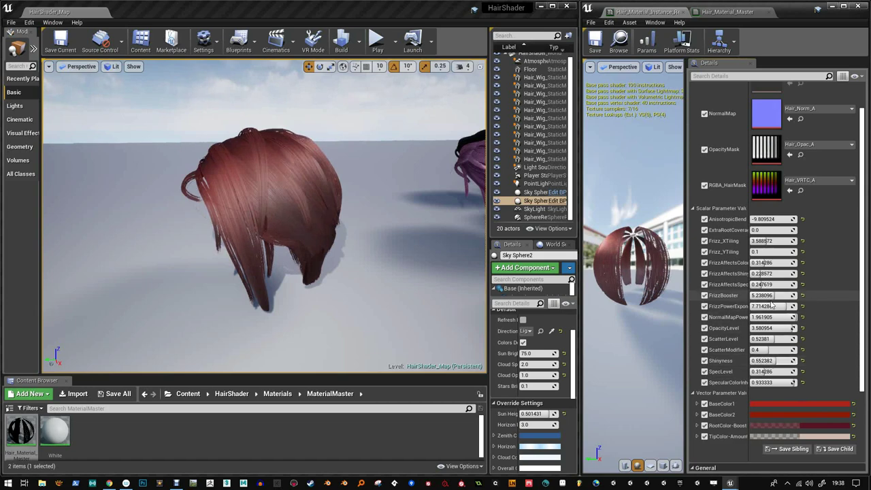
{"action": "left_click_drag", "start_coordinate": [761, 274], "coordinate": [763, 274]}
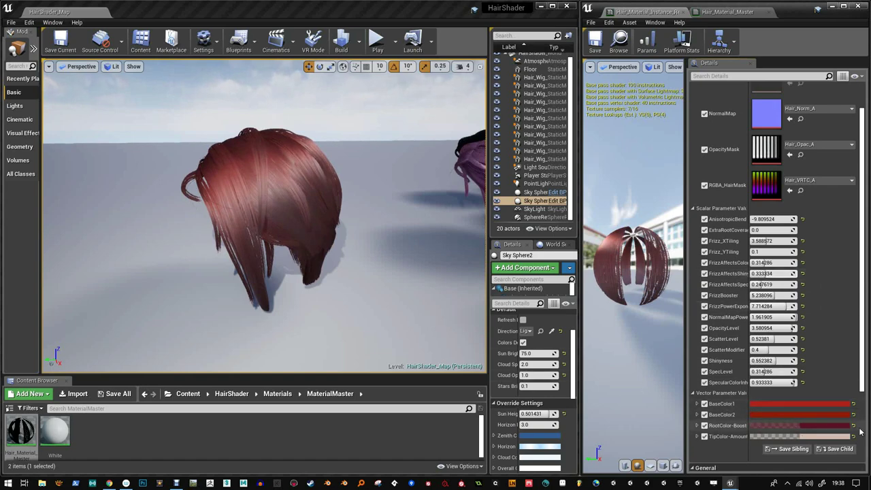
Step: Change the RootColor-Boost parameter to a blue-violet with hue about 243, saturation about 0.85 and value about 0.78
{"action": "left_click", "coordinate": [830, 425]}
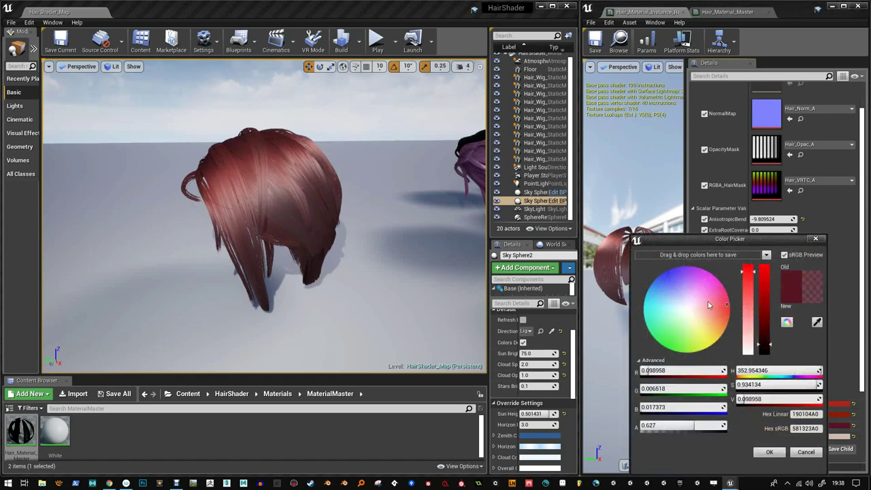
{"action": "left_click_drag", "start_coordinate": [709, 306], "coordinate": [687, 283]}
{"action": "left_click_drag", "start_coordinate": [770, 302], "coordinate": [767, 284]}
{"action": "left_click_drag", "start_coordinate": [684, 283], "coordinate": [670, 277]}
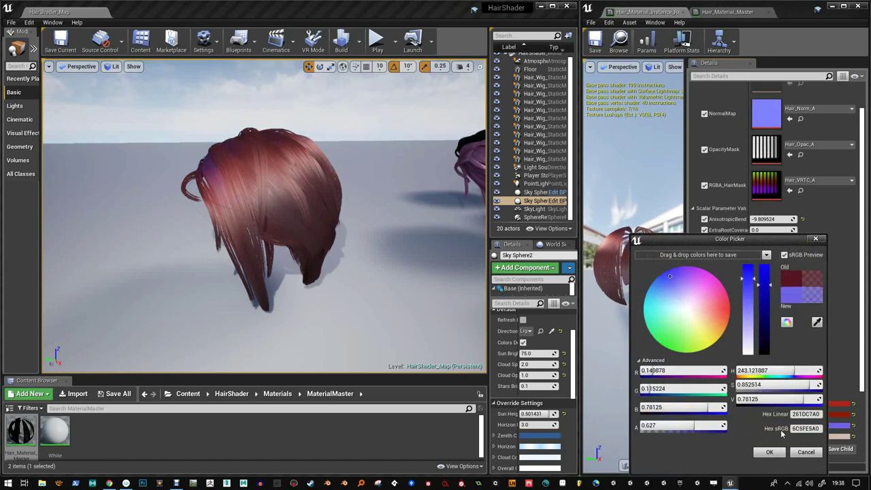
{"action": "left_click", "coordinate": [769, 452]}
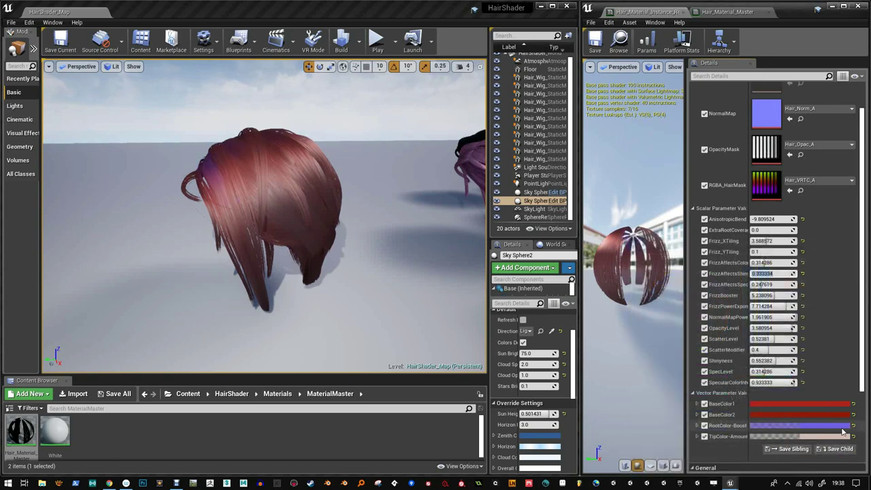
Step: Extend the violet root color along the hair by setting the extra root coverage parameter to 0.371429
{"action": "left_click_drag", "start_coordinate": [757, 229], "coordinate": [762, 229]}
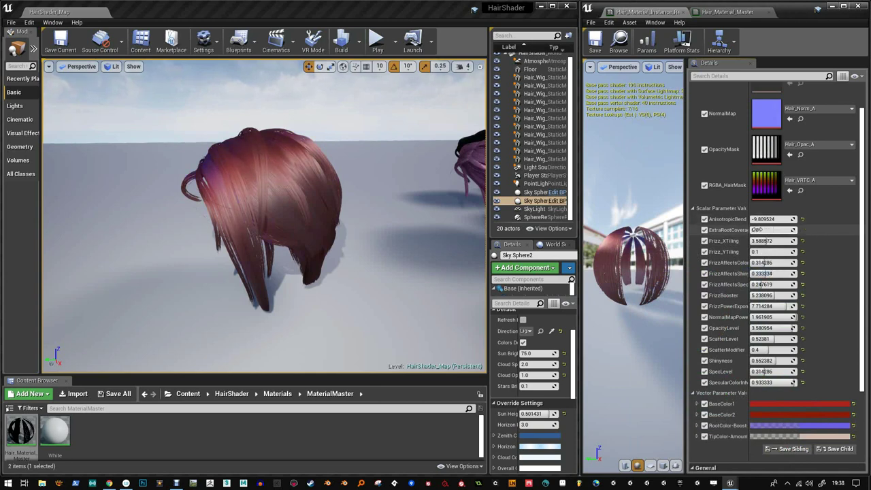
{"action": "left_click_drag", "start_coordinate": [783, 230], "coordinate": [708, 273]}
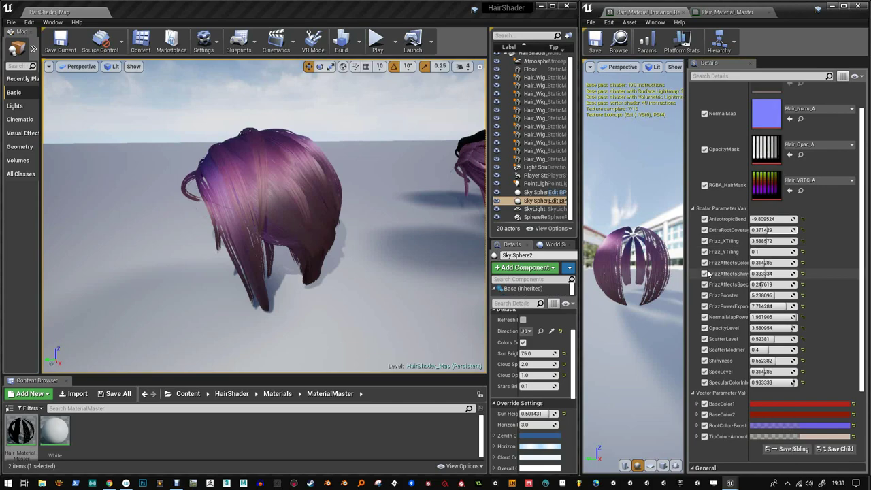
{"action": "left_click_drag", "start_coordinate": [342, 222], "coordinate": [360, 231], "text": "alt"}
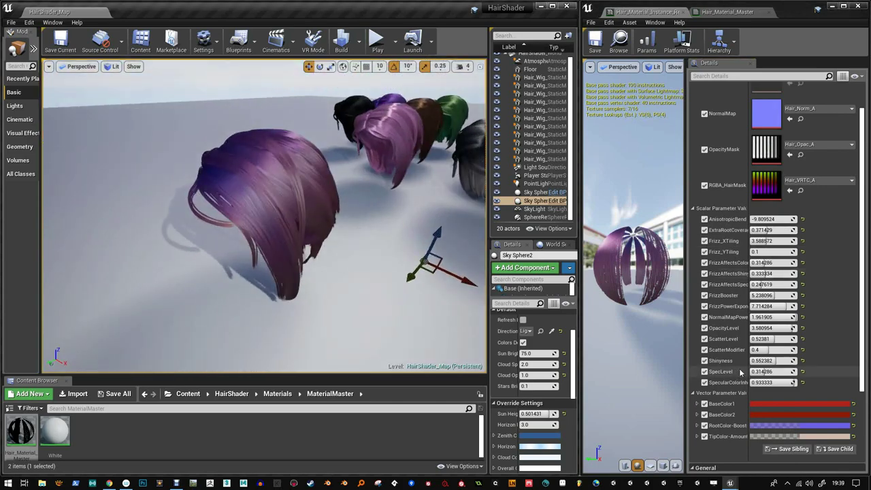
Step: Change the BaseColor2 parameter of the hair material instance to a bright medium blue
{"action": "left_click", "coordinate": [807, 416]}
{"action": "left_click_drag", "start_coordinate": [687, 299], "coordinate": [642, 287]}
{"action": "left_click_drag", "start_coordinate": [742, 296], "coordinate": [742, 278]}
{"action": "left_click", "coordinate": [727, 277]}
{"action": "left_click", "coordinate": [749, 453]}
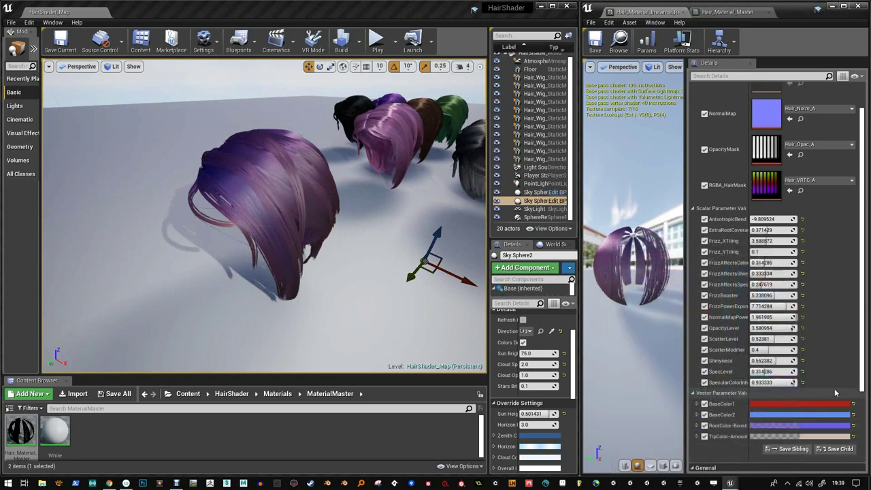
Step: Change the BaseColor1 parameter to a light sky blue with hue about 201, saturation about 0.63 and value 0.8125
{"action": "left_click", "coordinate": [824, 403]}
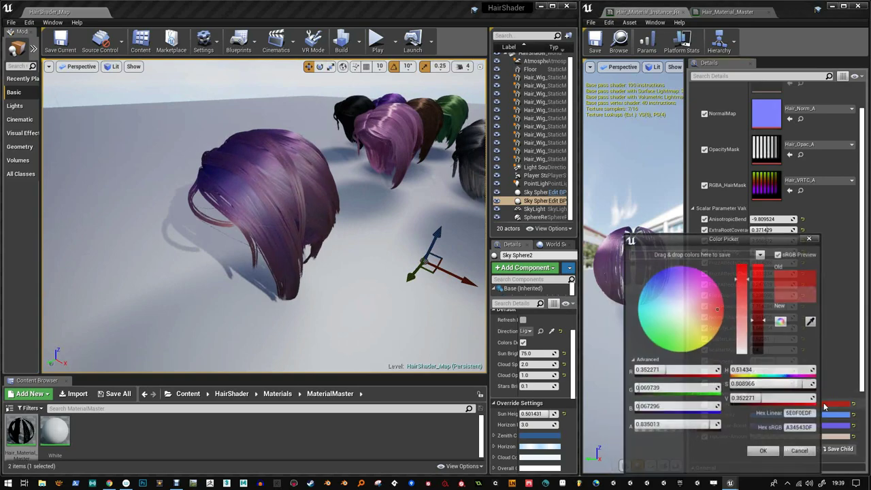
{"action": "left_click", "coordinate": [658, 302]}
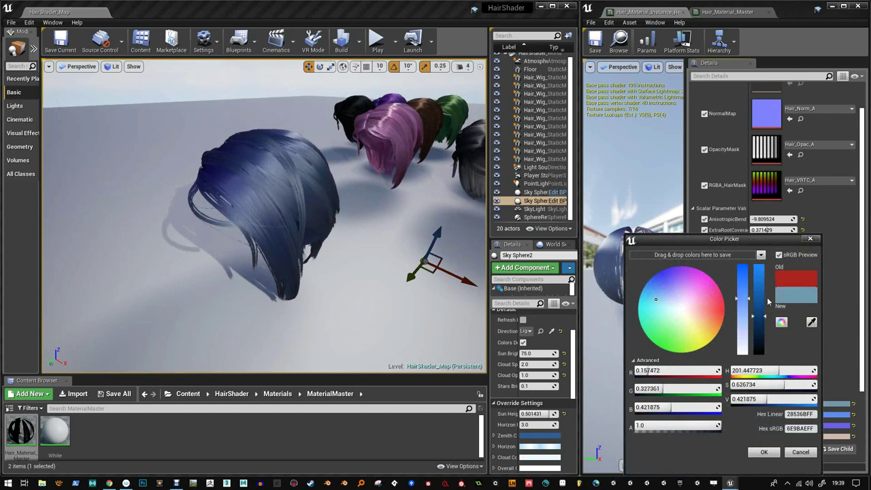
{"action": "left_click", "coordinate": [762, 279]}
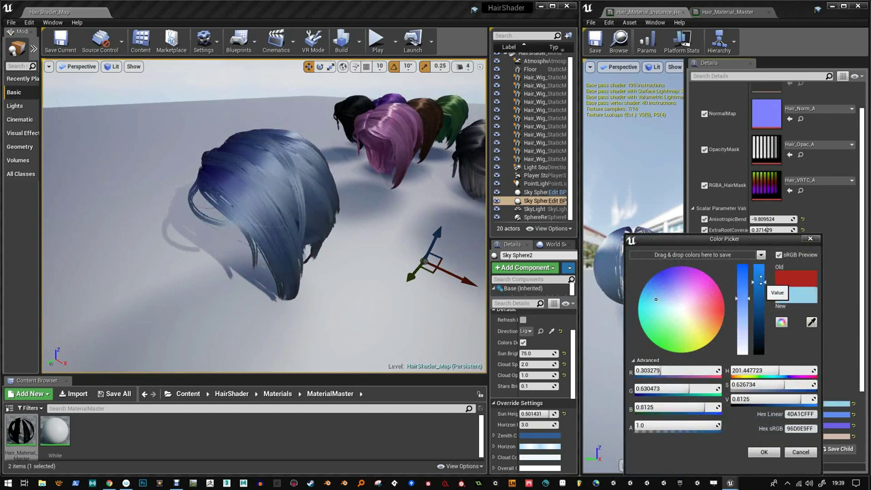
{"action": "left_click", "coordinate": [764, 453]}
Step: Set the FrizzBooster parameter to 8.0 while viewing the wig up close
{"action": "scroll", "coordinate": [289, 200], "scroll_direction": "up", "scroll_amount": 5}
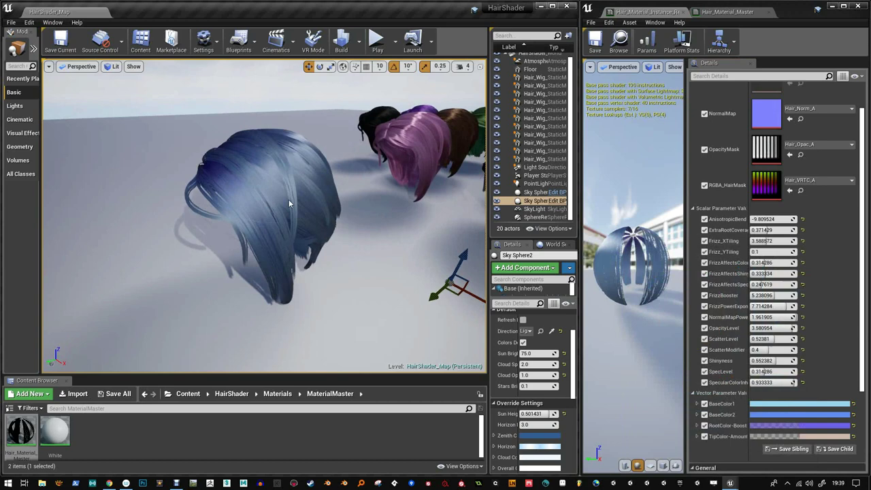
{"action": "left_click_drag", "start_coordinate": [287, 197], "coordinate": [289, 197], "text": "alt"}
{"action": "left_click_drag", "start_coordinate": [284, 161], "coordinate": [279, 159], "text": "alt"}
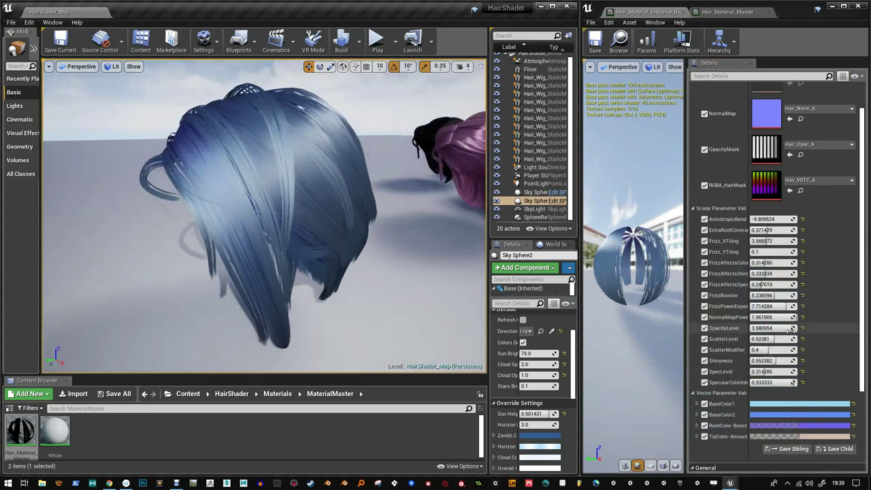
{"action": "left_click_drag", "start_coordinate": [774, 296], "coordinate": [770, 295]}
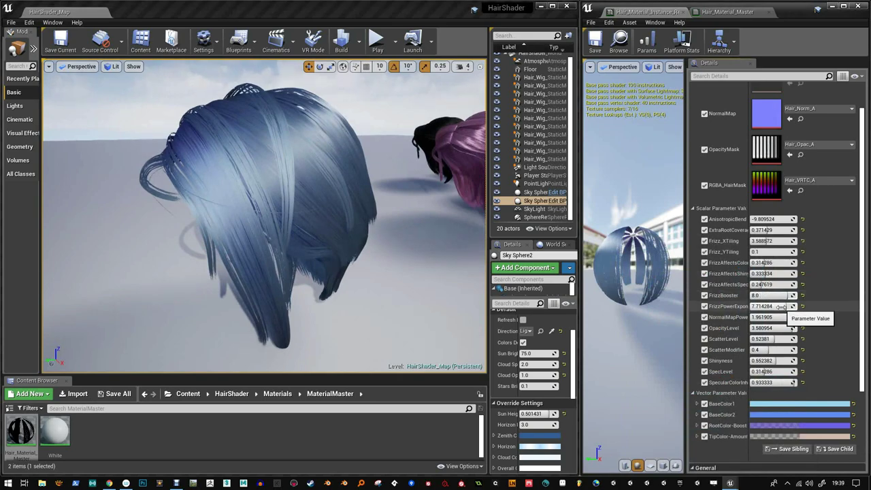
Step: Set FrizzBooster to 1.428572, FrizzPowerExponent to 1.619048, Frizz_XTiling to 2.362857 and Frizz_YTiling to 0.397143
{"action": "left_click_drag", "start_coordinate": [779, 306], "coordinate": [606, 293]}
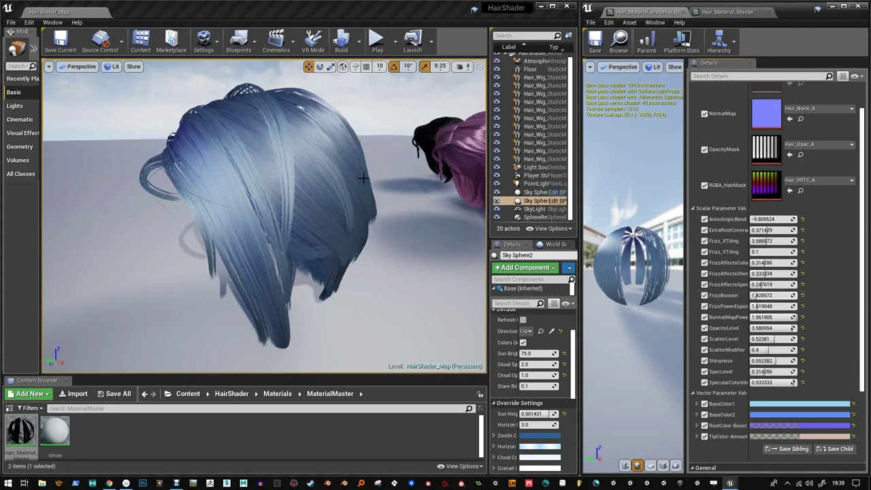
{"action": "left_click_drag", "start_coordinate": [364, 179], "coordinate": [381, 197], "text": "alt"}
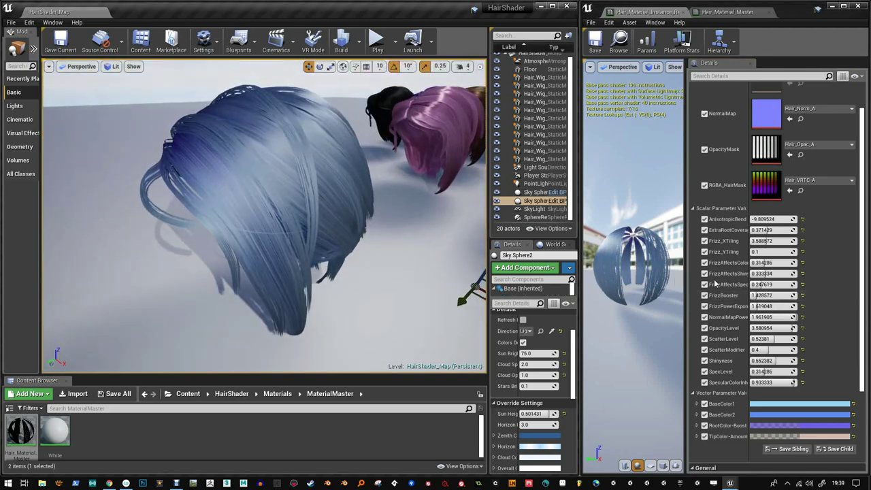
{"action": "left_click_drag", "start_coordinate": [759, 241], "coordinate": [762, 252]}
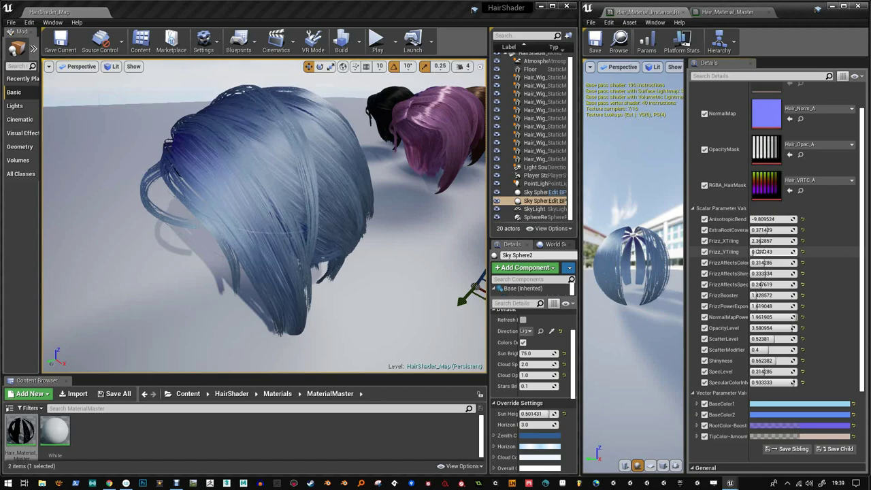
{"action": "mouse_move", "coordinate": [326, 232]}
{"action": "left_mouse_down", "text": "alt"}
{"action": "mouse_move", "coordinate": [304, 232]}
{"action": "mouse_move", "coordinate": [319, 233]}
{"action": "left_mouse_up", "text": "alt"}
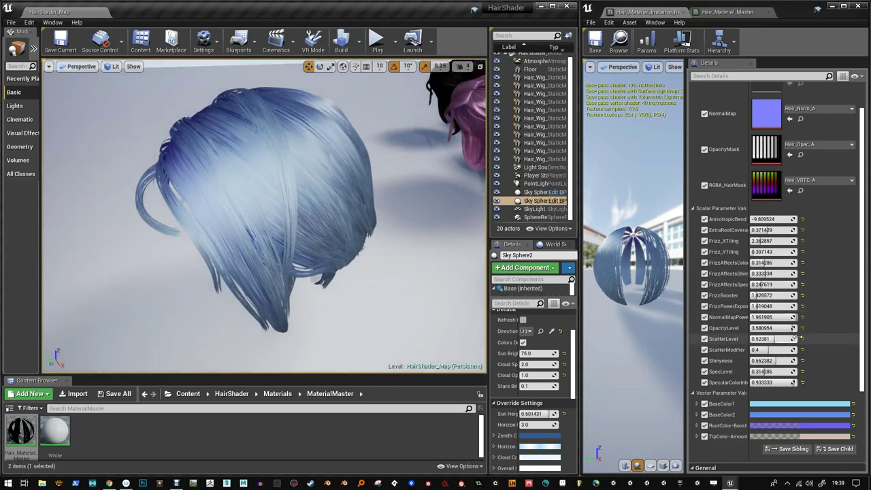
Step: Compare the hair with the NormalMapPower parameter at 0.0 and at 1.980952
{"action": "left_click_drag", "start_coordinate": [778, 317], "coordinate": [771, 317]}
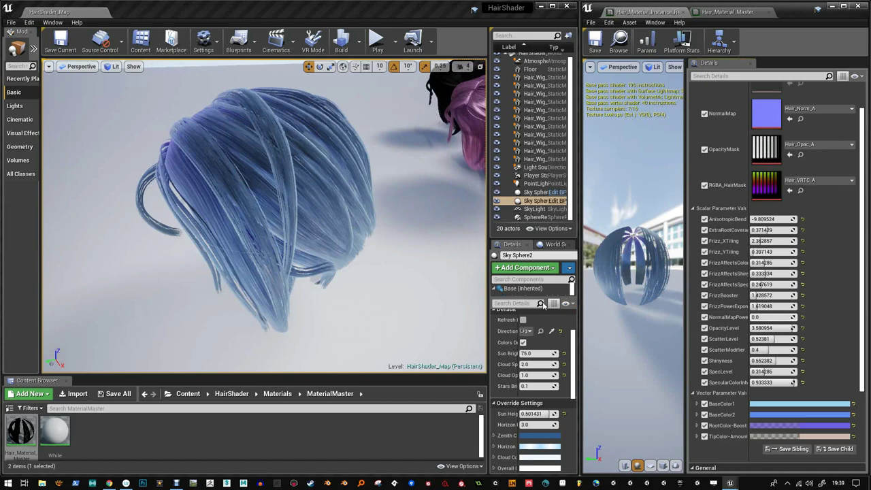
{"action": "left_click_drag", "start_coordinate": [323, 255], "coordinate": [276, 243], "text": "alt"}
{"action": "mouse_move", "coordinate": [772, 317]}
{"action": "left_mouse_down"}
{"action": "mouse_move", "coordinate": [783, 317]}
{"action": "mouse_move", "coordinate": [769, 317]}
{"action": "left_mouse_up"}
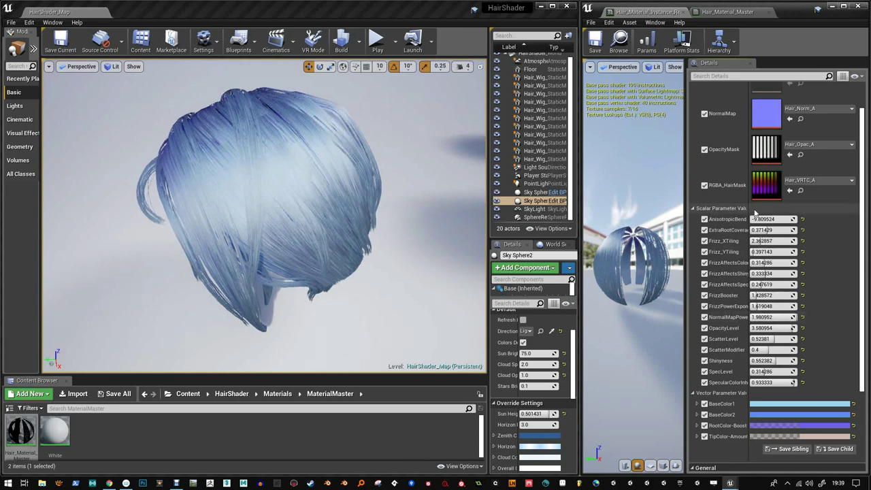
Step: Set the anisotropic bend to 1.04762, NormalMapPower to 0.304762, FrizzBooster to 4.761905 and the frizz effect on shininess to 0.571429
{"action": "left_click_drag", "start_coordinate": [761, 220], "coordinate": [779, 219]}
{"action": "left_click_drag", "start_coordinate": [329, 230], "coordinate": [345, 260], "text": "alt"}
{"action": "mouse_move", "coordinate": [777, 317]}
{"action": "left_mouse_down"}
{"action": "mouse_move", "coordinate": [750, 317]}
{"action": "mouse_move", "coordinate": [782, 317]}
{"action": "left_mouse_up"}
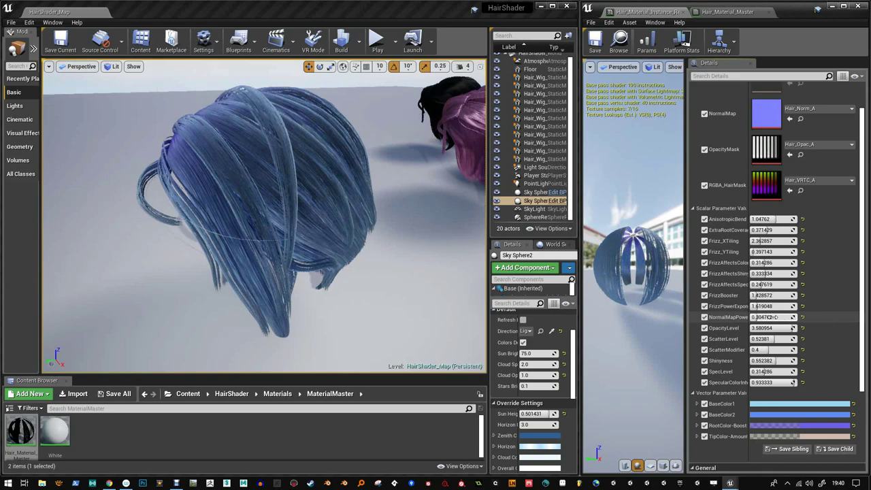
{"action": "right_click_drag", "start_coordinate": [279, 232], "coordinate": [313, 234]}
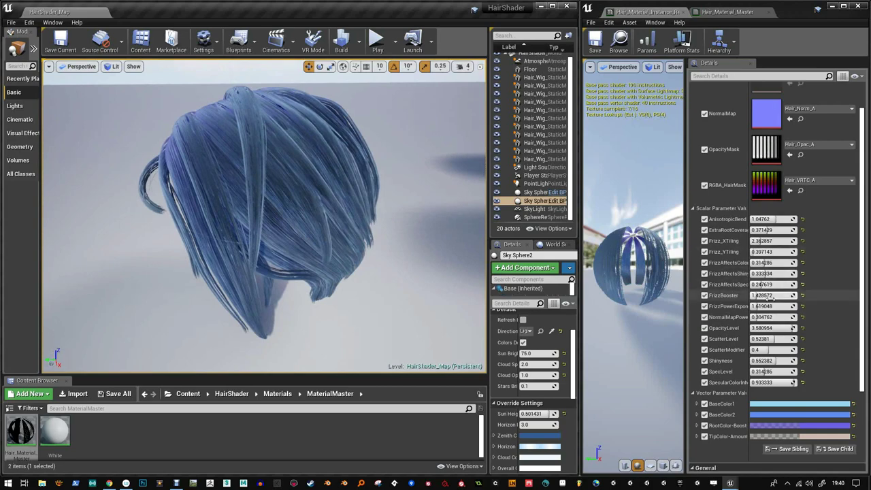
{"action": "left_click_drag", "start_coordinate": [762, 296], "coordinate": [803, 295]}
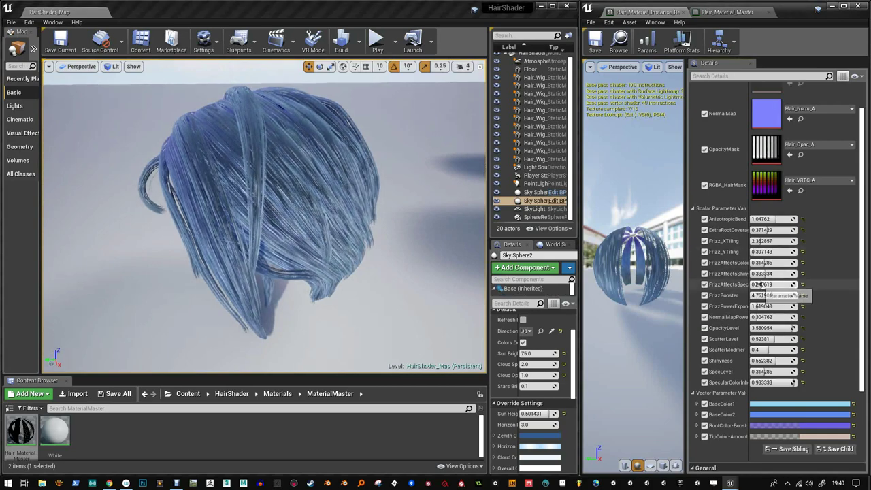
Step: Change the BaseColor1 parameter to a dark grayish teal with hue about 186, saturation about 0.19 and value about 0.13
{"action": "left_click", "coordinate": [777, 404]}
{"action": "left_click_drag", "start_coordinate": [724, 322], "coordinate": [724, 343]}
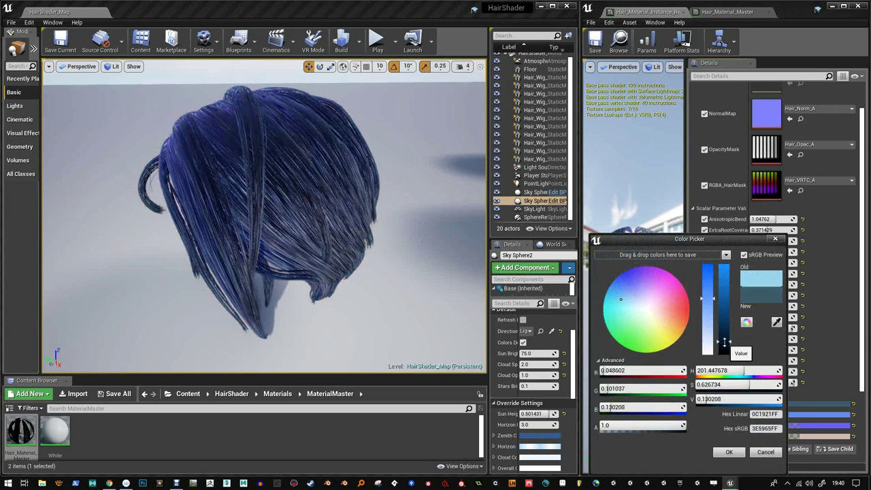
{"action": "left_click", "coordinate": [710, 312]}
{"action": "left_click_drag", "start_coordinate": [627, 302], "coordinate": [639, 311]}
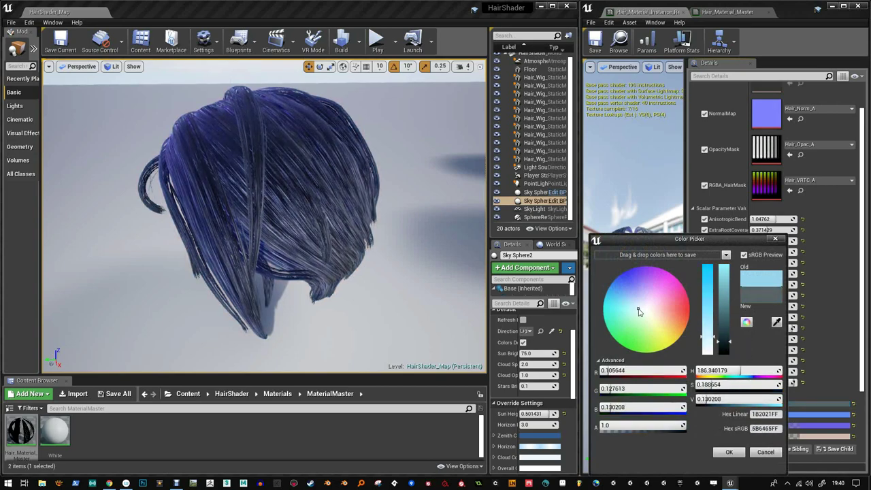
{"action": "left_click", "coordinate": [729, 452]}
Step: Change the BaseColor2 parameter to a dark reddish brown with hue about 9.6, saturation about 0.62 and value about 0.2
{"action": "left_click", "coordinate": [817, 413]}
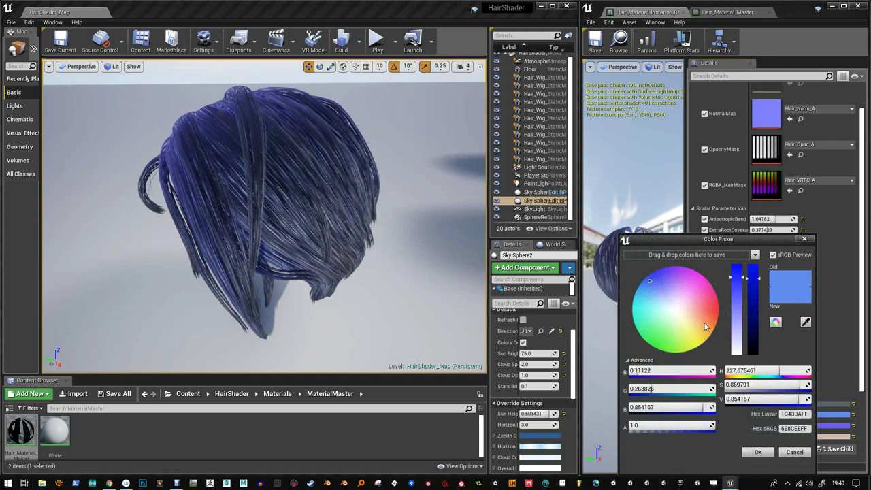
{"action": "left_click", "coordinate": [702, 313]}
{"action": "left_click_drag", "start_coordinate": [758, 331], "coordinate": [758, 336]}
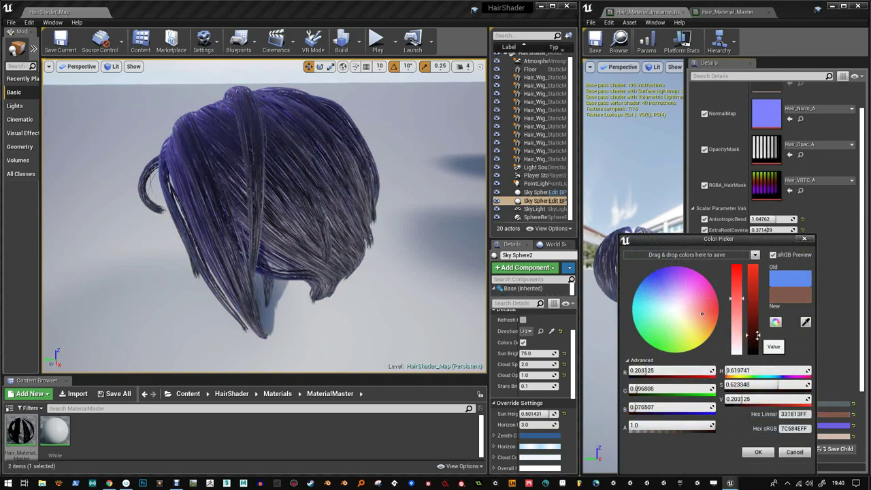
{"action": "left_click", "coordinate": [766, 452]}
Step: Change the root color parameter to a dark reddish brown with hue about 9.9 and saturation about 0.67
{"action": "left_click", "coordinate": [824, 426]}
{"action": "left_click", "coordinate": [712, 315]}
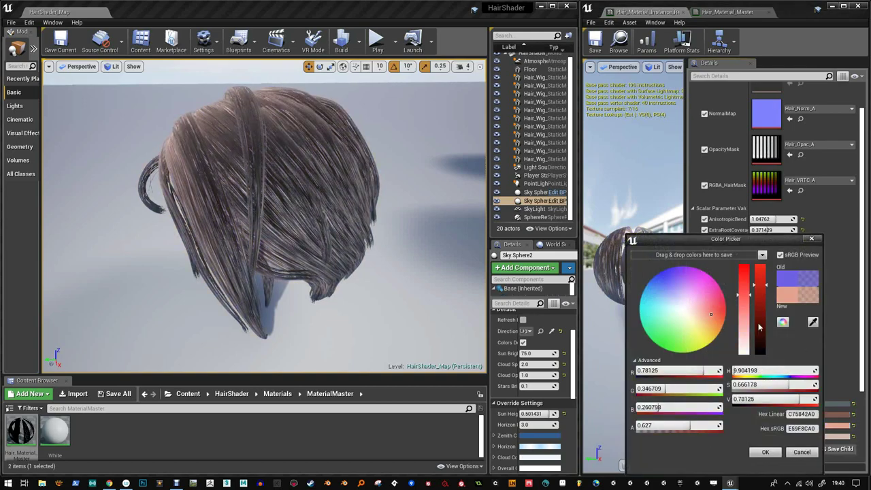
{"action": "left_click_drag", "start_coordinate": [760, 327], "coordinate": [764, 335]}
{"action": "left_click", "coordinate": [772, 450]}
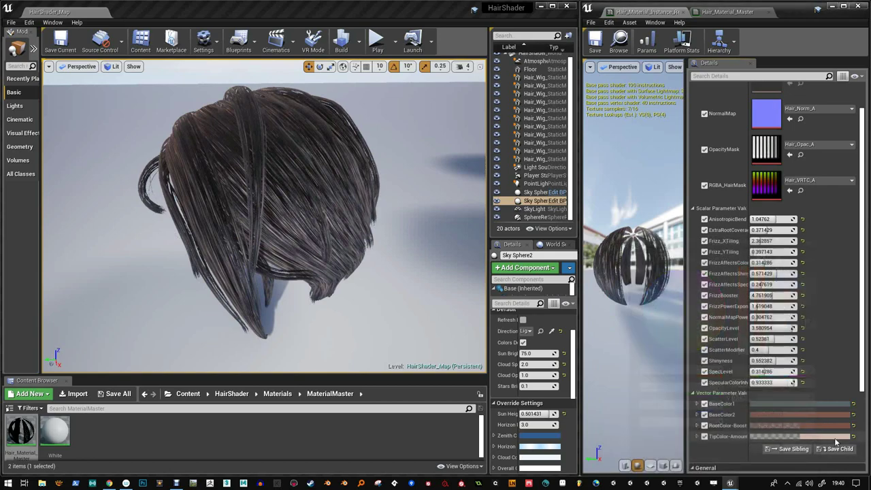
Step: Change the tip color parameter to a dark orange-brown with hue about 14.7, saturation about 0.86 and value about 0.23
{"action": "left_click", "coordinate": [834, 437]}
{"action": "left_click", "coordinate": [729, 319]}
{"action": "left_click_drag", "start_coordinate": [769, 332], "coordinate": [771, 333]}
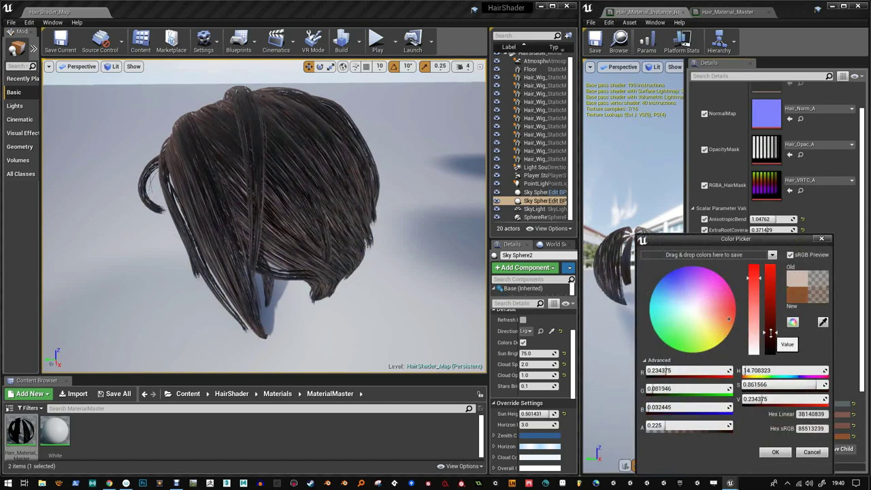
{"action": "left_click", "coordinate": [775, 453]}
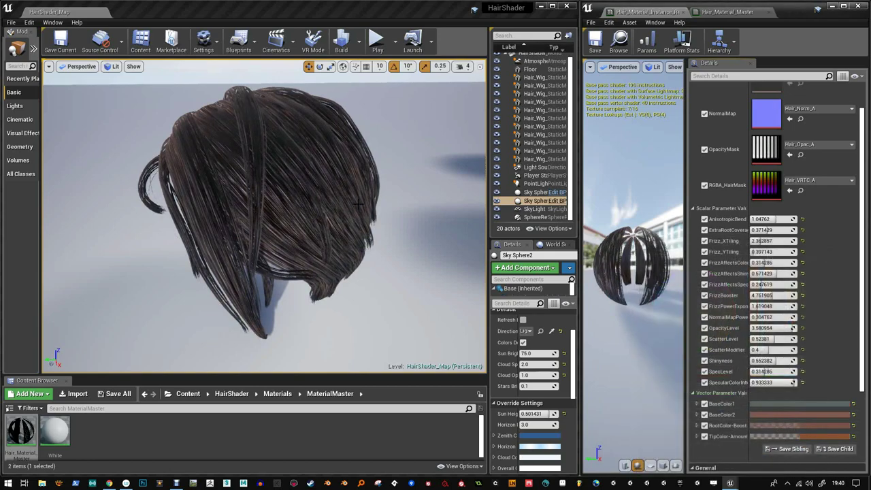
Step: Set the anisotropic bend to -7.714286, SpecLevel to 0.0, ScatterModifier to 0.114286 and ScatterLevel to 0.190477
{"action": "left_click_drag", "start_coordinate": [359, 204], "coordinate": [381, 197], "text": "alt"}
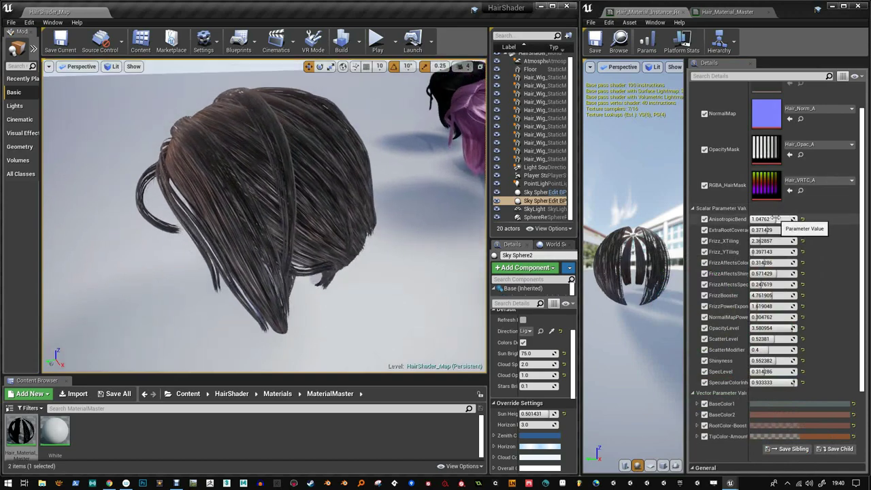
{"action": "left_click_drag", "start_coordinate": [778, 219], "coordinate": [773, 218]}
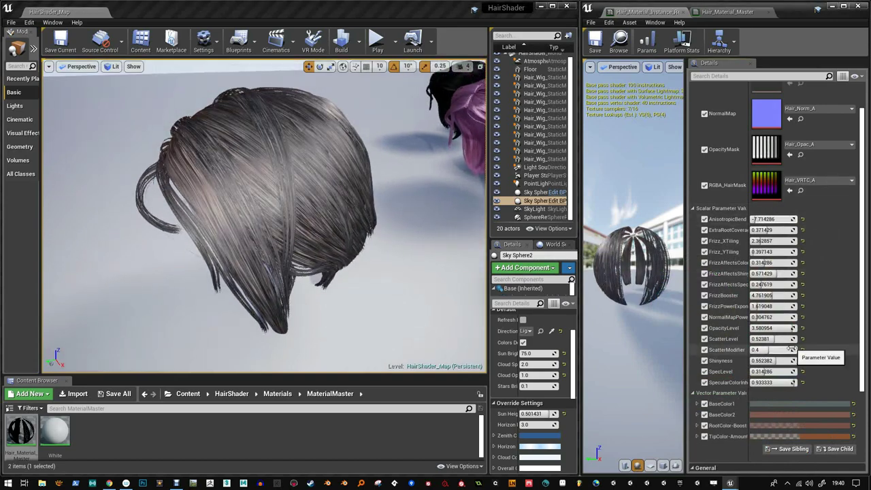
{"action": "mouse_move", "coordinate": [765, 371]}
{"action": "left_mouse_down"}
{"action": "mouse_move", "coordinate": [778, 362]}
{"action": "mouse_move", "coordinate": [766, 350]}
{"action": "mouse_move", "coordinate": [764, 339]}
{"action": "mouse_move", "coordinate": [772, 338]}
{"action": "left_mouse_up"}
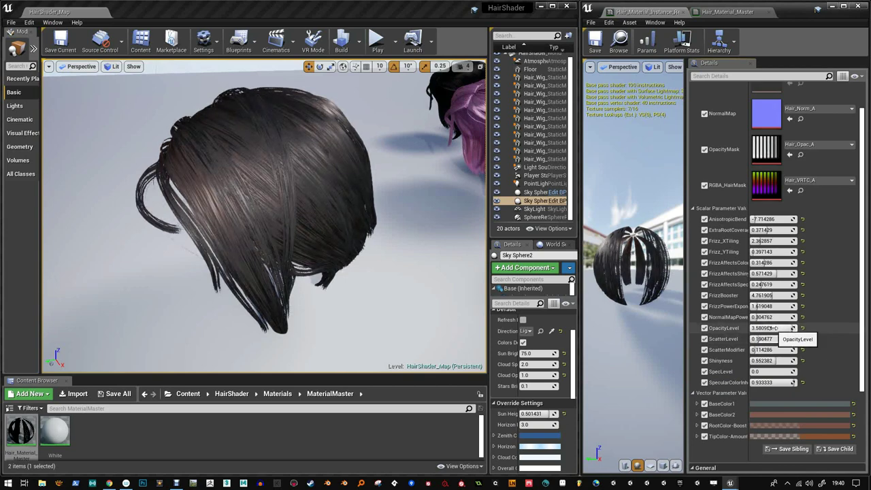
Step: Set NormalMapPower to 0.952381, FrizzPowerExponent to 1.904762, FrizzBooster to 2.095238, FrizzAffectsColor to 0.247619, FrizzAffectsSpec to 0.32381, Frizz_XTiling to 9.905714, SpecularColorInfluence to 1.0 and ExtraRootCoverage to 0.942857
{"action": "mouse_move", "coordinate": [761, 317]}
{"action": "left_mouse_down"}
{"action": "mouse_move", "coordinate": [763, 295]}
{"action": "mouse_move", "coordinate": [761, 306]}
{"action": "left_mouse_up"}
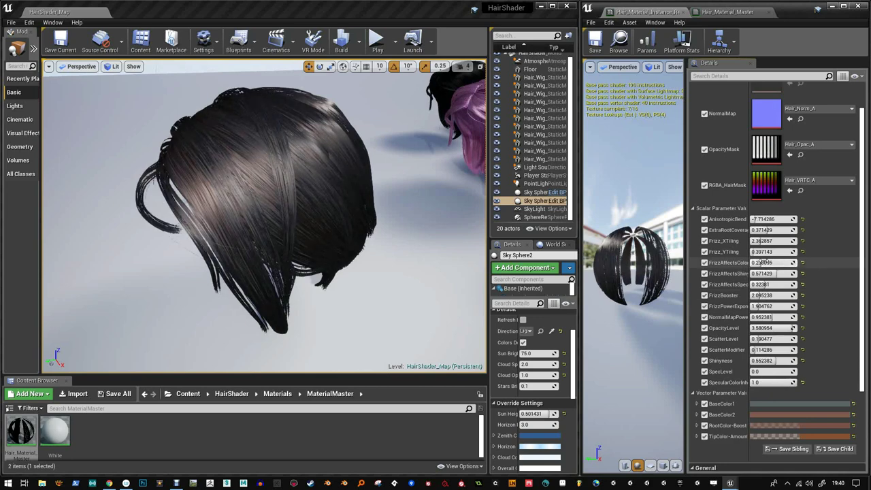
{"action": "left_click_drag", "start_coordinate": [764, 262], "coordinate": [762, 241]}
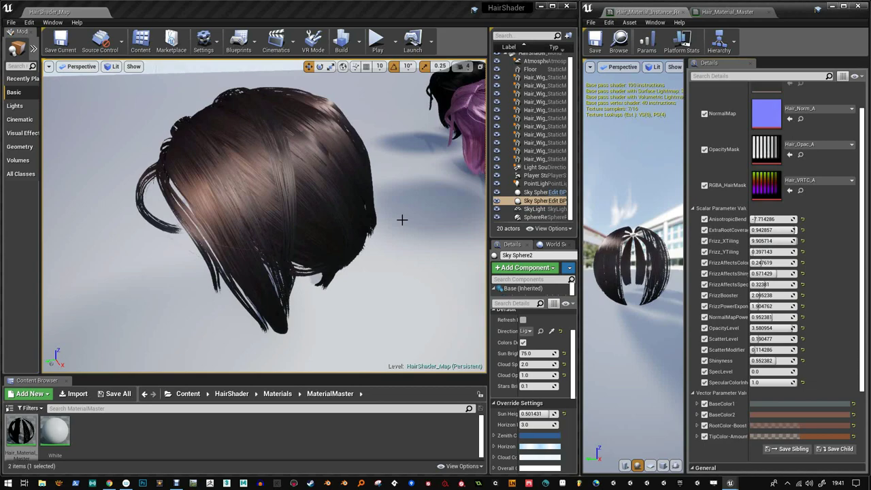
Step: Set the Shinyness parameter of the hair material instance to 0.152382
{"action": "left_click_drag", "start_coordinate": [402, 220], "coordinate": [326, 218], "text": "alt"}
{"action": "scroll", "coordinate": [327, 218], "scroll_direction": "down", "scroll_amount": 3}
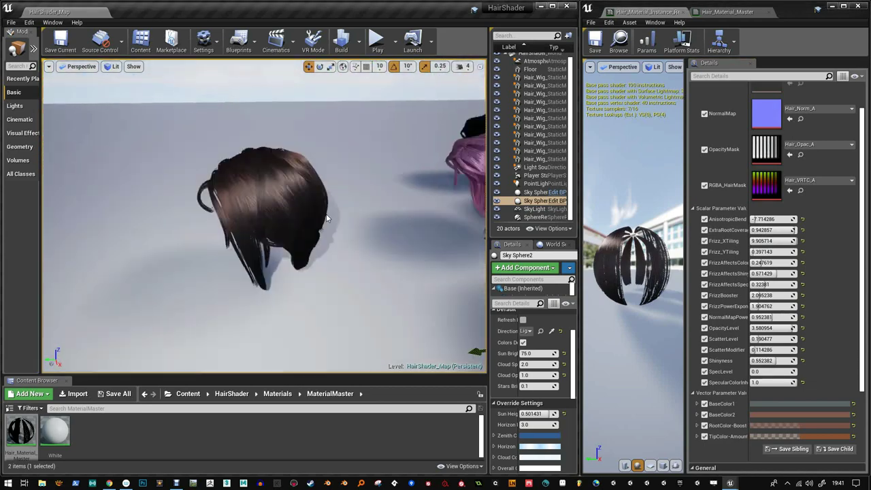
{"action": "mouse_move", "coordinate": [327, 218]}
{"action": "right_mouse_down"}
{"action": "mouse_move", "coordinate": [262, 211]}
{"action": "mouse_move", "coordinate": [324, 212]}
{"action": "right_mouse_up"}
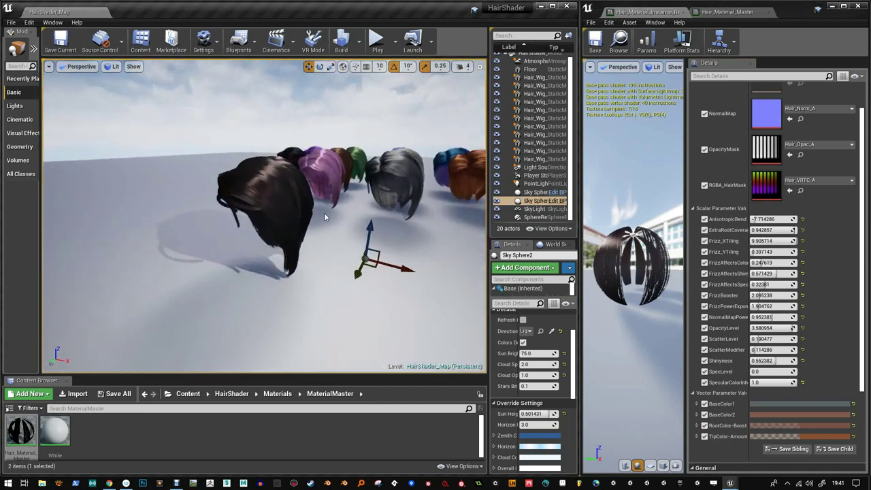
{"action": "mouse_move", "coordinate": [324, 213]}
{"action": "left_mouse_down", "text": "alt"}
{"action": "mouse_move", "coordinate": [314, 219]}
{"action": "mouse_move", "coordinate": [323, 209]}
{"action": "left_mouse_up", "text": "alt"}
{"action": "scroll", "coordinate": [319, 207], "scroll_direction": "up", "scroll_amount": 4}
{"action": "scroll", "coordinate": [318, 206], "scroll_direction": "down", "scroll_amount": 2}
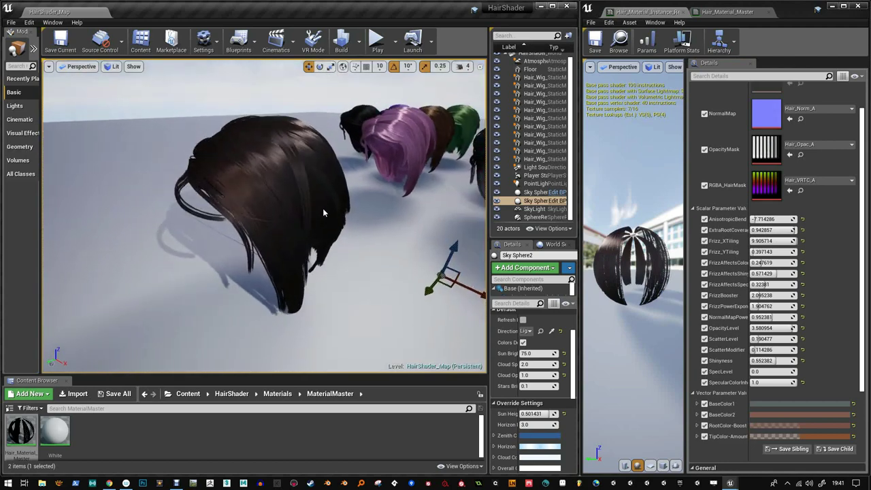
{"action": "right_click_drag", "start_coordinate": [322, 208], "coordinate": [319, 209]}
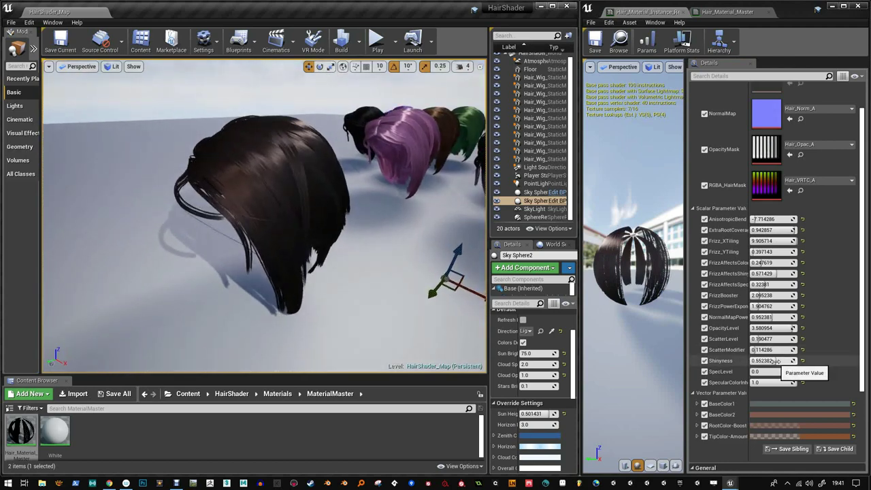
{"action": "left_click_drag", "start_coordinate": [777, 362], "coordinate": [770, 361]}
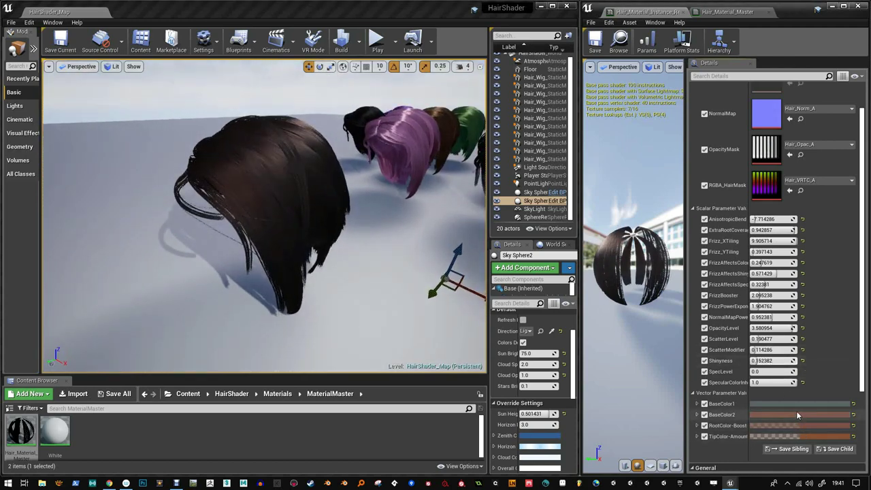
Step: Change the BaseColor1 parameter to a reddish brown with hue about 9, saturation about 0.86 and value about 0.48
{"action": "left_click", "coordinate": [800, 404]}
{"action": "left_click", "coordinate": [686, 324]}
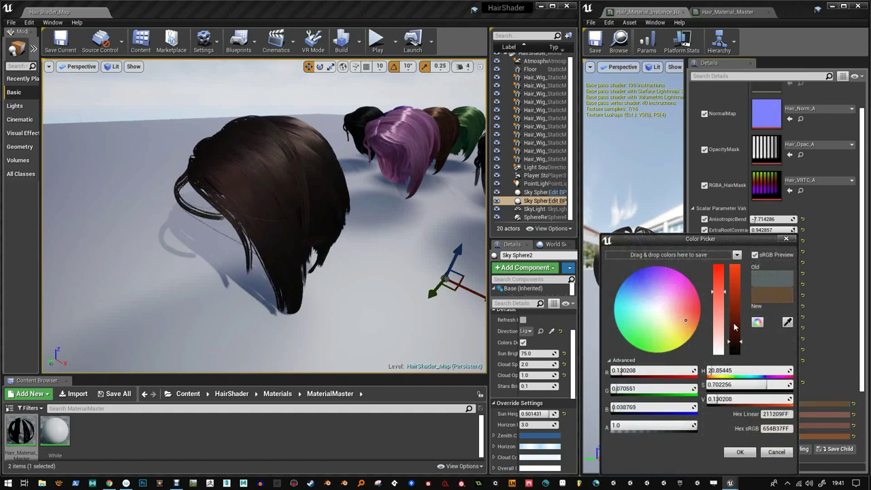
{"action": "left_click_drag", "start_coordinate": [735, 327], "coordinate": [723, 273]}
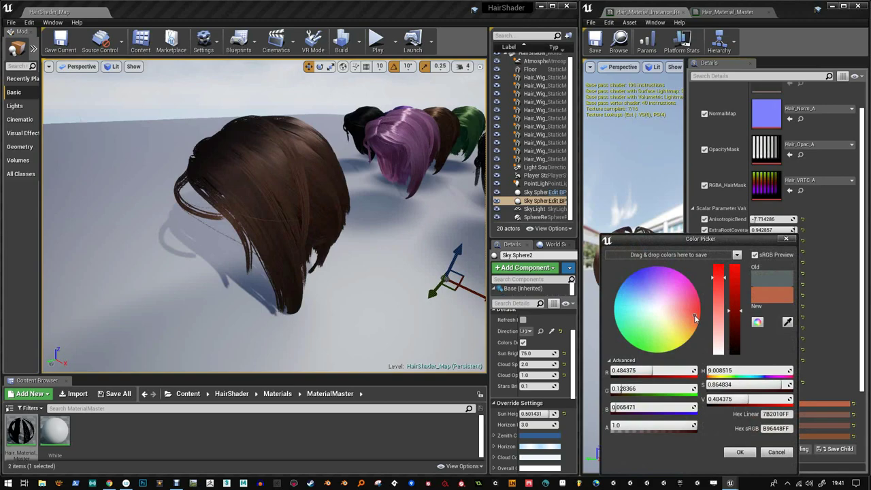
{"action": "left_click", "coordinate": [742, 453]}
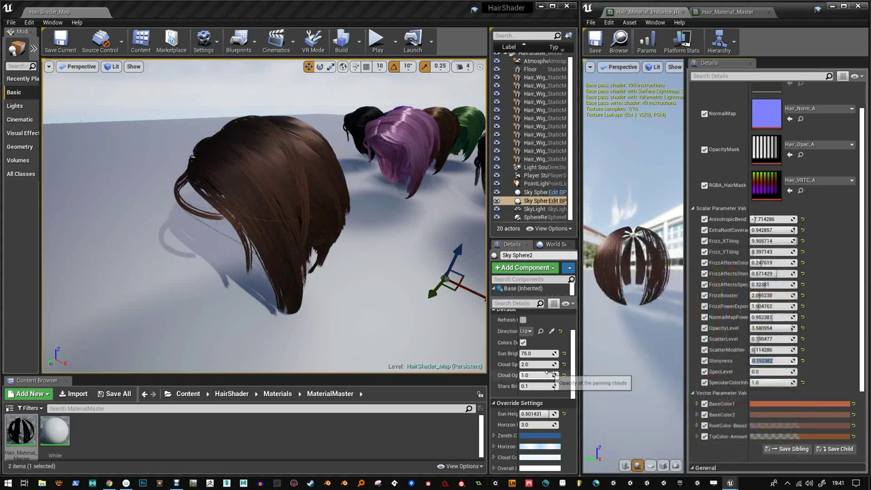
Step: Move the point light in the level close to the brown wig
{"action": "mouse_move", "coordinate": [331, 243]}
{"action": "left_mouse_down", "text": "alt"}
{"action": "mouse_move", "coordinate": [402, 244]}
{"action": "mouse_move", "coordinate": [245, 239]}
{"action": "mouse_move", "coordinate": [378, 241]}
{"action": "mouse_move", "coordinate": [395, 251]}
{"action": "mouse_move", "coordinate": [379, 268]}
{"action": "mouse_move", "coordinate": [330, 271]}
{"action": "mouse_move", "coordinate": [254, 232]}
{"action": "mouse_move", "coordinate": [338, 235]}
{"action": "left_mouse_up", "text": "alt"}
{"action": "scroll", "coordinate": [338, 235], "scroll_direction": "down", "scroll_amount": 5}
{"action": "scroll", "coordinate": [337, 228], "scroll_direction": "up", "scroll_amount": 2}
{"action": "scroll", "coordinate": [336, 242], "scroll_direction": "down", "scroll_amount": 1}
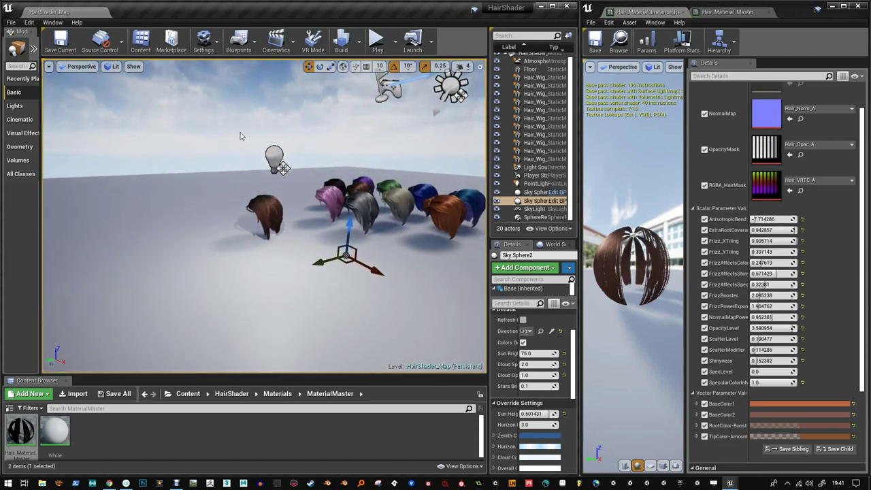
{"action": "left_click", "coordinate": [279, 164]}
{"action": "mouse_move", "coordinate": [282, 169]}
{"action": "left_mouse_down"}
{"action": "mouse_move", "coordinate": [259, 159]}
{"action": "mouse_move", "coordinate": [206, 167]}
{"action": "mouse_move", "coordinate": [290, 168]}
{"action": "left_mouse_up"}
{"action": "scroll", "coordinate": [269, 171], "scroll_direction": "up", "scroll_amount": 5}
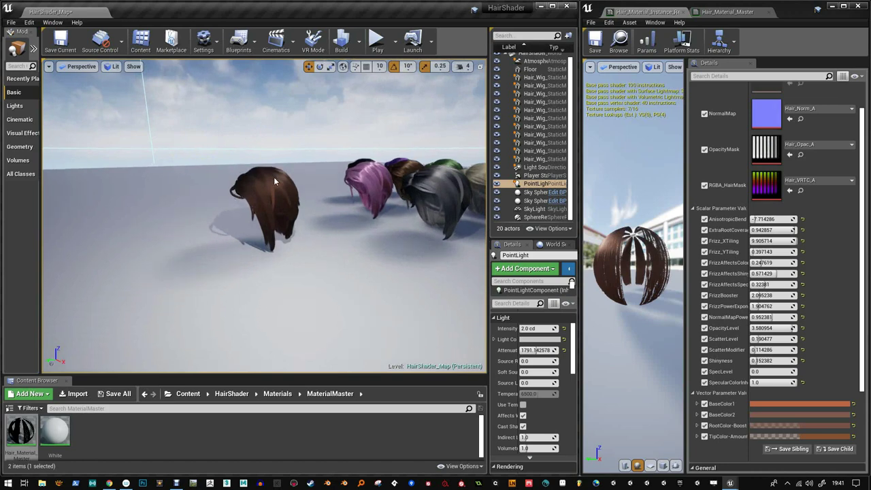
{"action": "middle_click_drag", "start_coordinate": [273, 177], "coordinate": [274, 109]}
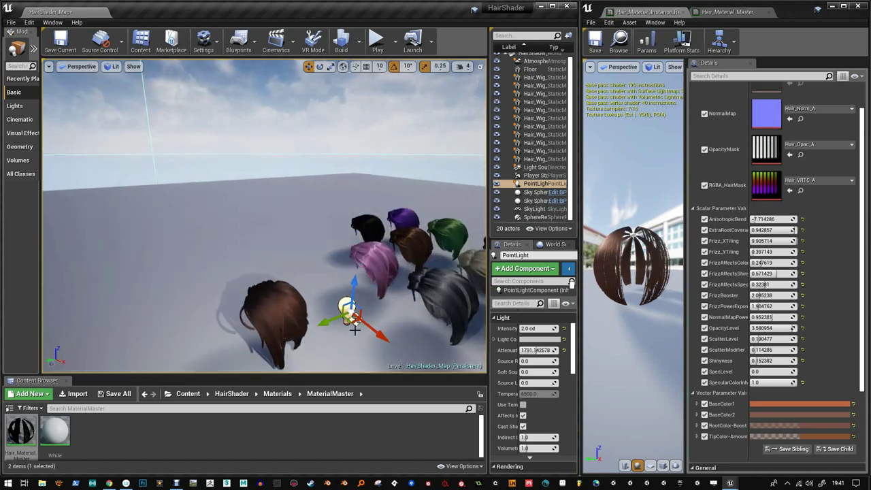
{"action": "left_click_drag", "start_coordinate": [351, 320], "coordinate": [336, 233]}
Step: Focus the view on the brown wig and examine how its hair is lit from a lower angle
{"action": "left_click_drag", "start_coordinate": [312, 320], "coordinate": [333, 311], "text": "alt"}
{"action": "left_click", "coordinate": [301, 311]}
{"action": "key", "text": "f"}
{"action": "left_click_drag", "start_coordinate": [310, 265], "coordinate": [311, 241], "text": "alt"}
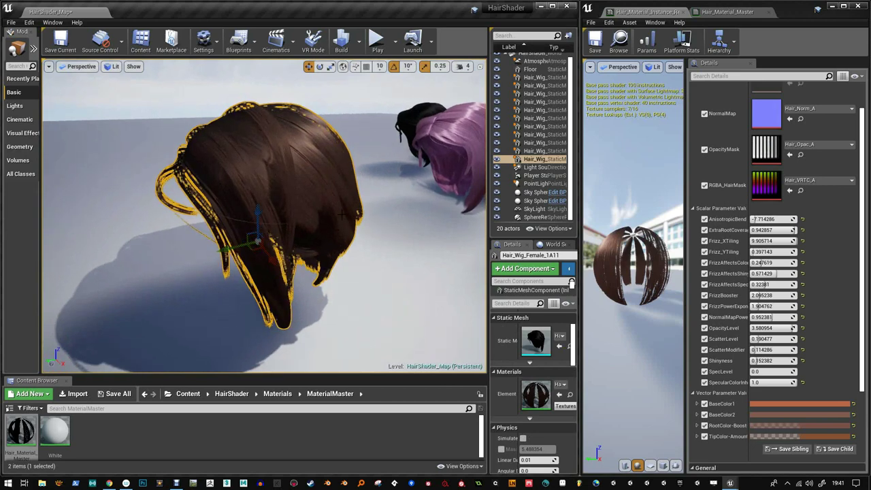
{"action": "left_click", "coordinate": [367, 139]}
{"action": "left_click_drag", "start_coordinate": [361, 145], "coordinate": [381, 159], "text": "alt"}
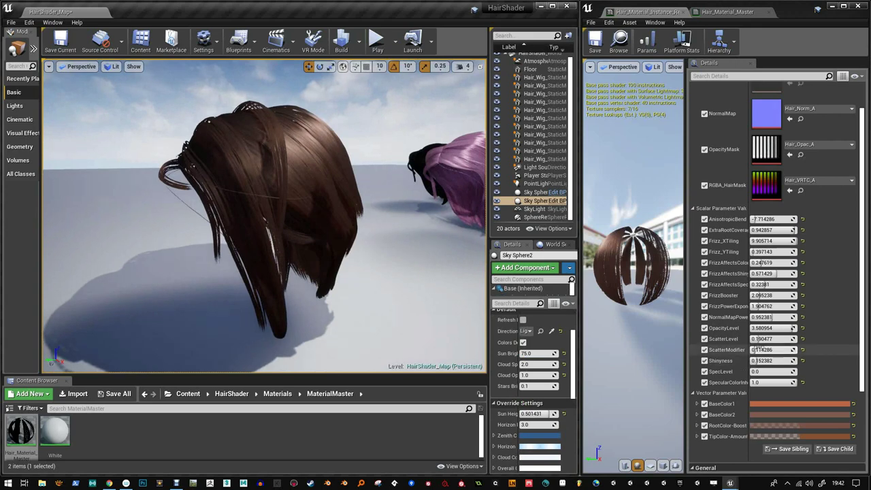
Step: Set the hair material instance's ScatterModifier to 0.695238, ScatterLevel to 0.752382 and Shinyness to 0.0
{"action": "mouse_move", "coordinate": [761, 349]}
{"action": "left_mouse_down"}
{"action": "mouse_move", "coordinate": [763, 361]}
{"action": "mouse_move", "coordinate": [782, 339]}
{"action": "mouse_move", "coordinate": [796, 339]}
{"action": "mouse_move", "coordinate": [771, 350]}
{"action": "mouse_move", "coordinate": [781, 338]}
{"action": "left_mouse_up"}
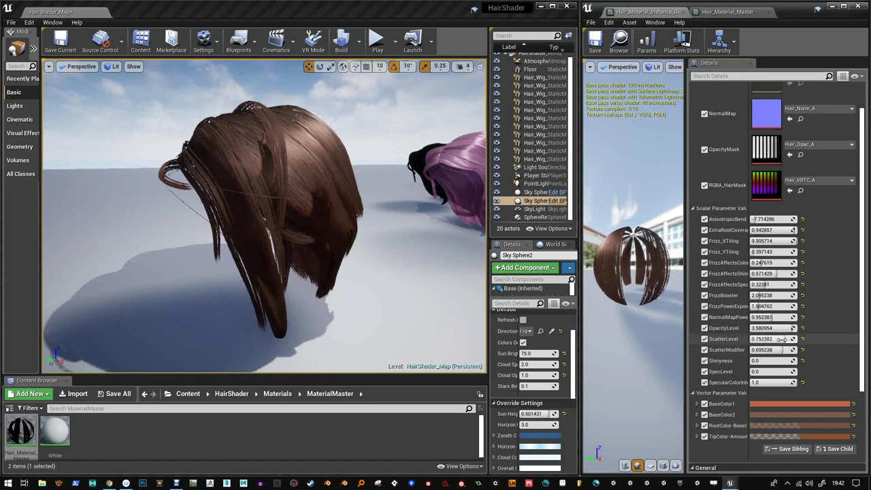
{"action": "left_click_drag", "start_coordinate": [428, 236], "coordinate": [375, 235], "text": "alt"}
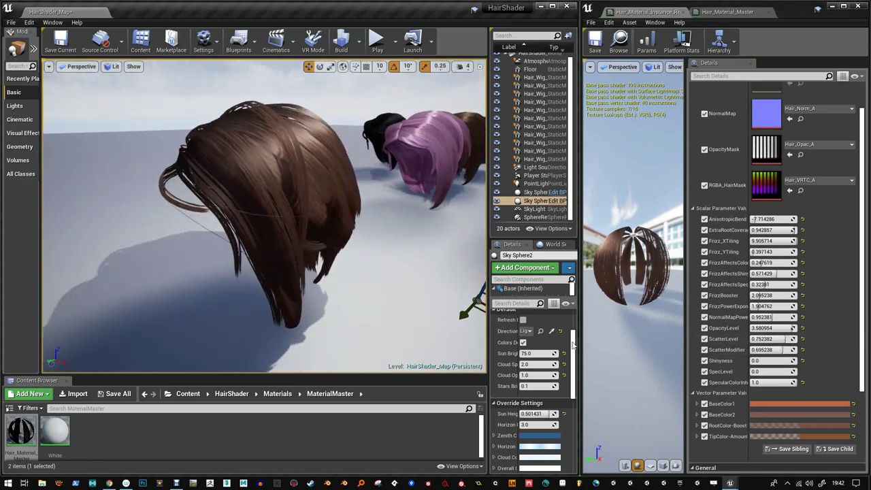
Step: Change BaseColor1 to a golden blonde with hue about 30, saturation about 0.85 and value about 0.78
{"action": "left_click", "coordinate": [769, 404]}
{"action": "left_click_drag", "start_coordinate": [657, 325], "coordinate": [660, 333]}
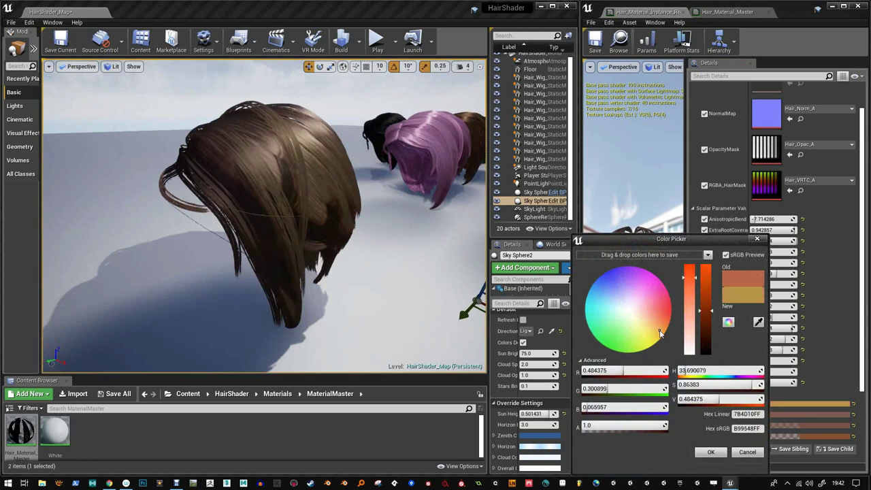
{"action": "left_click_drag", "start_coordinate": [701, 307], "coordinate": [705, 284]}
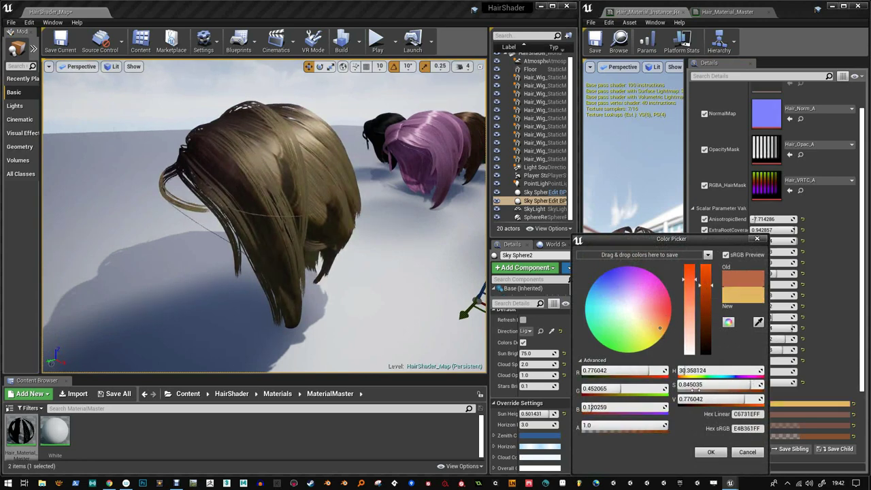
{"action": "left_click", "coordinate": [708, 452]}
Step: Change BaseColor2 to a muted brown with saturation about 0.40 and value about 0.19
{"action": "left_click", "coordinate": [806, 414]}
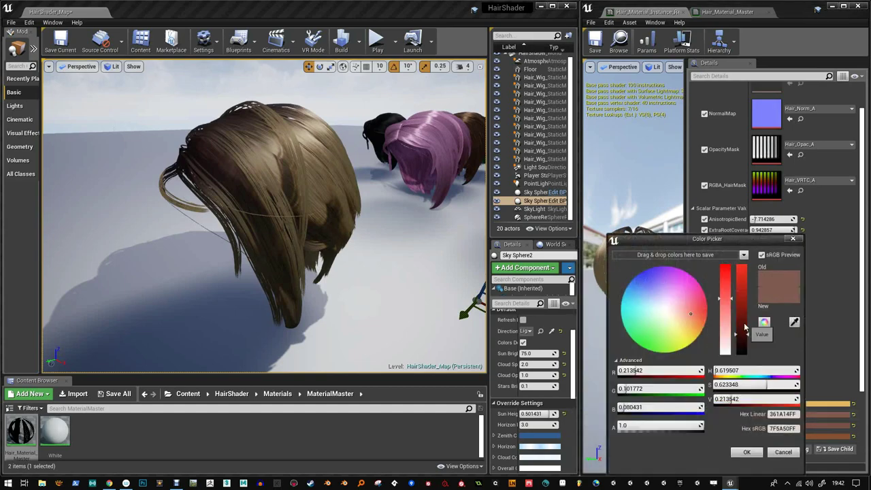
{"action": "left_click_drag", "start_coordinate": [725, 305], "coordinate": [724, 316]}
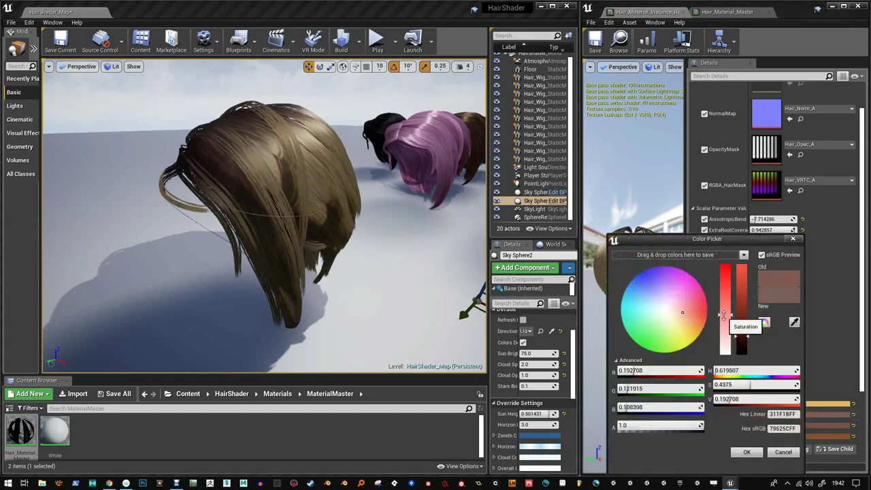
{"action": "left_click", "coordinate": [746, 453]}
{"action": "left_click_drag", "start_coordinate": [404, 252], "coordinate": [388, 263], "text": "alt"}
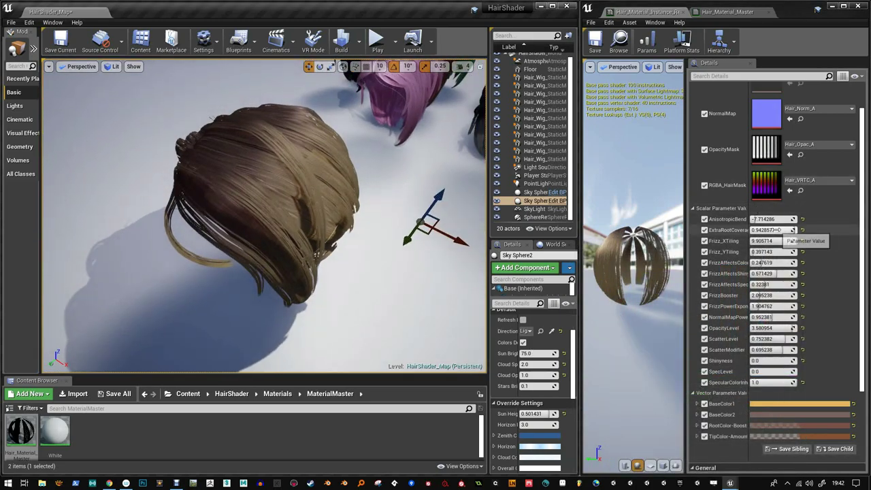
Step: Set ExtraRootCoverage to 0.285714 and Shinyness to 0.580952, checking the blonde wig's highlights from several angles
{"action": "left_click_drag", "start_coordinate": [776, 230], "coordinate": [780, 230]}
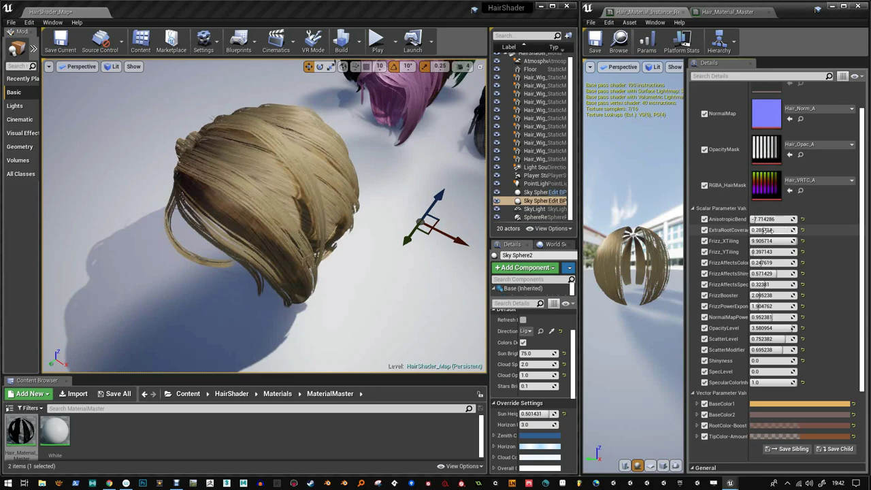
{"action": "mouse_move", "coordinate": [330, 209]}
{"action": "left_mouse_down", "text": "alt"}
{"action": "mouse_move", "coordinate": [279, 199]}
{"action": "mouse_move", "coordinate": [331, 215]}
{"action": "left_mouse_up", "text": "alt"}
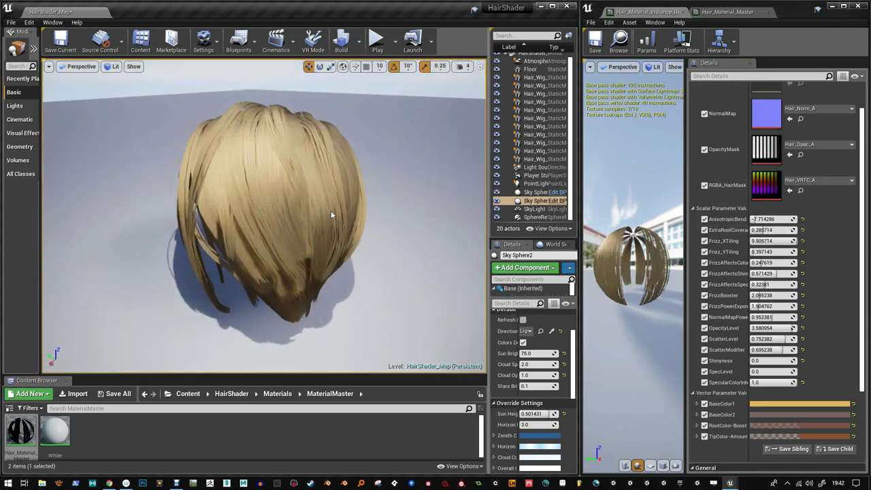
{"action": "left_click_drag", "start_coordinate": [758, 360], "coordinate": [776, 361]}
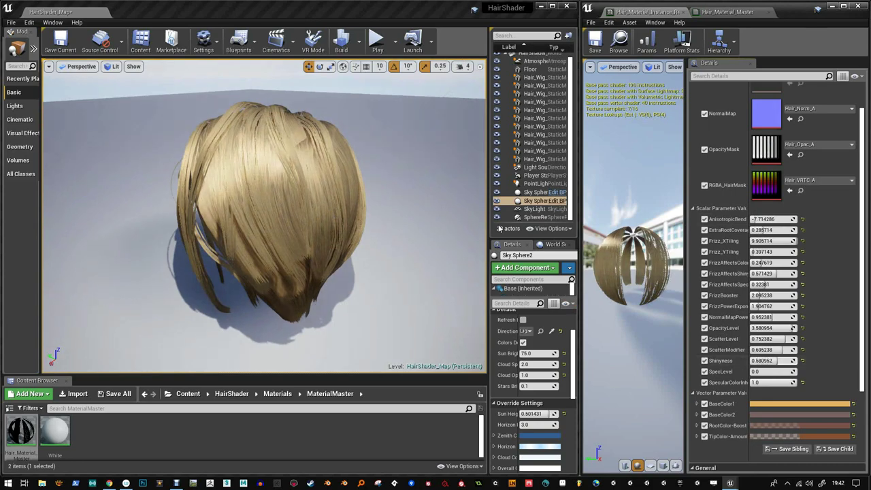
{"action": "left_click_drag", "start_coordinate": [277, 172], "coordinate": [324, 167], "text": "alt"}
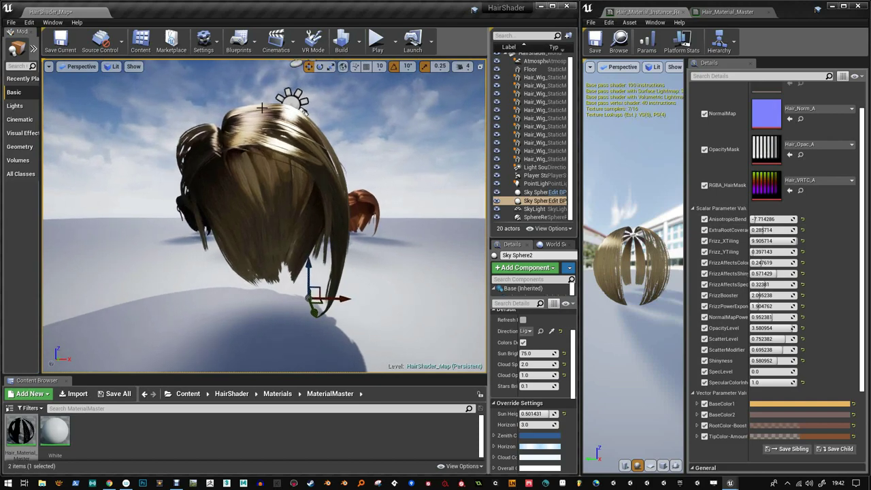
{"action": "left_click_drag", "start_coordinate": [261, 108], "coordinate": [328, 140], "text": "alt"}
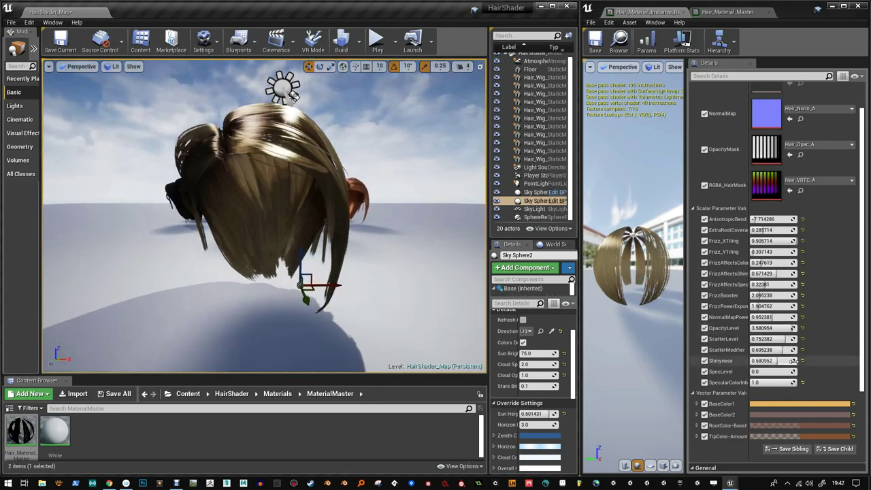
Step: Set Shinyness to 0.0 and FrizzAffectsShinyness to 0.609524
{"action": "left_click_drag", "start_coordinate": [779, 362], "coordinate": [773, 362]}
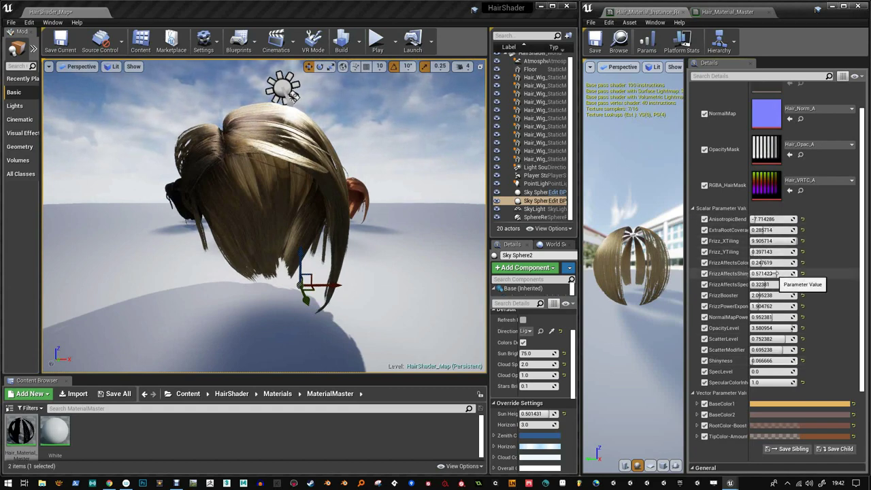
{"action": "left_click_drag", "start_coordinate": [776, 274], "coordinate": [777, 273]}
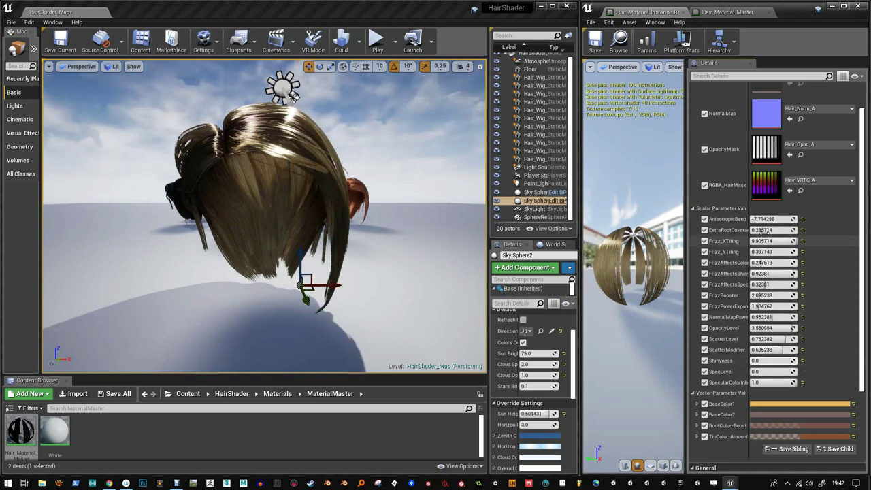
{"action": "left_click_drag", "start_coordinate": [778, 273], "coordinate": [486, 276]}
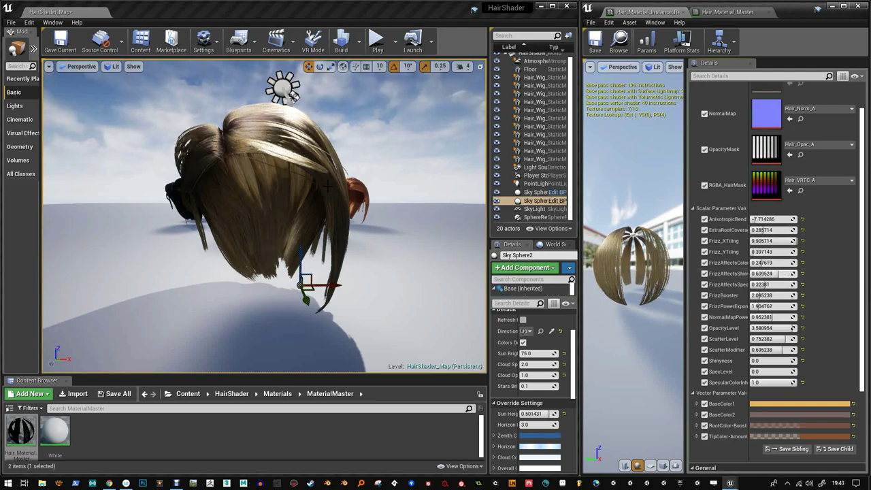
Step: Move the point light horizontally so it hangs closer above the blonde wig
{"action": "left_click_drag", "start_coordinate": [329, 187], "coordinate": [275, 191], "text": "alt"}
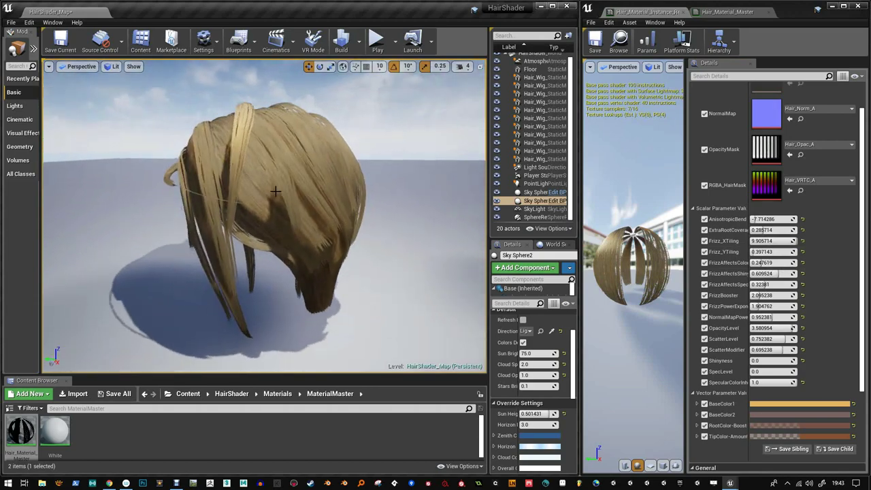
{"action": "scroll", "coordinate": [335, 192], "scroll_direction": "down", "scroll_amount": 10}
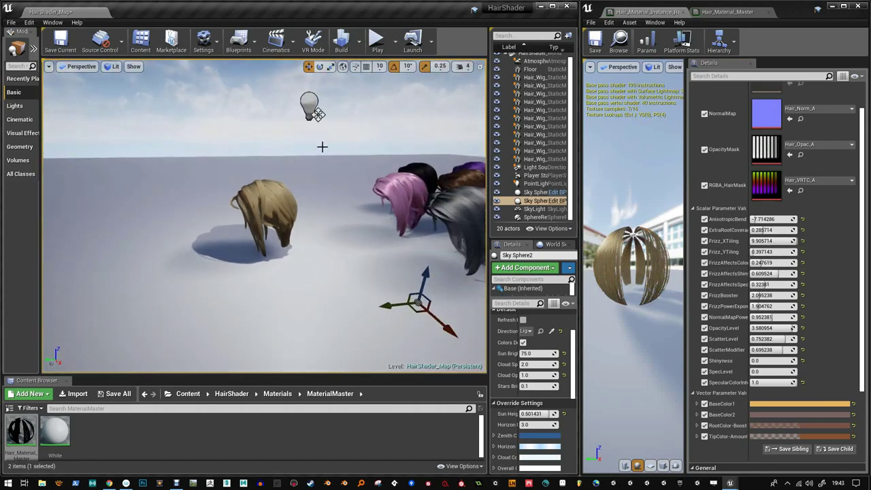
{"action": "left_click", "coordinate": [314, 107]}
{"action": "left_click_drag", "start_coordinate": [285, 105], "coordinate": [207, 120]}
{"action": "left_click_drag", "start_coordinate": [256, 187], "coordinate": [265, 217], "text": "alt"}
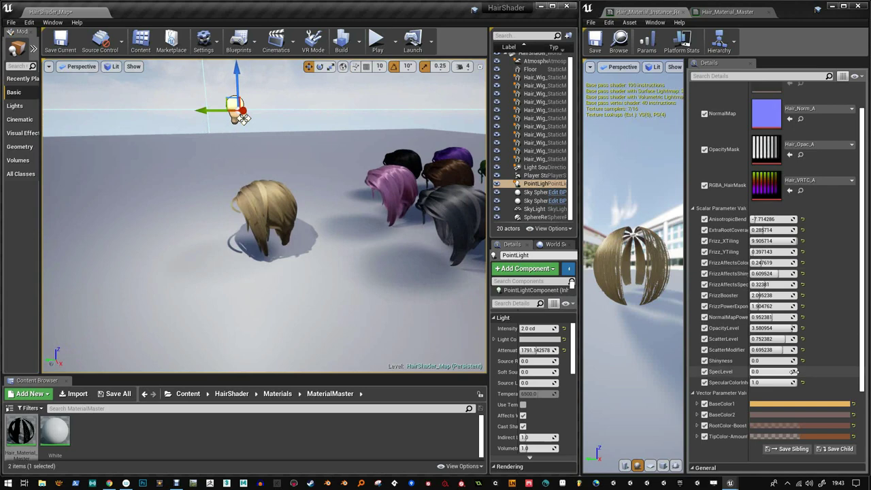
Step: Raise Shinyness to 0.628571 and SpecLevel to 0.314286 in the hair material instance
{"action": "left_click_drag", "start_coordinate": [766, 360], "coordinate": [804, 360]}
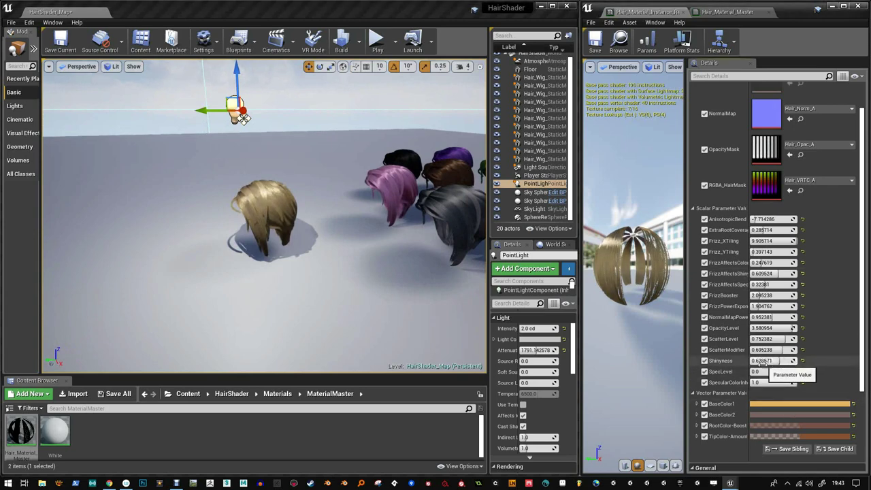
{"action": "left_click_drag", "start_coordinate": [756, 372], "coordinate": [766, 372]}
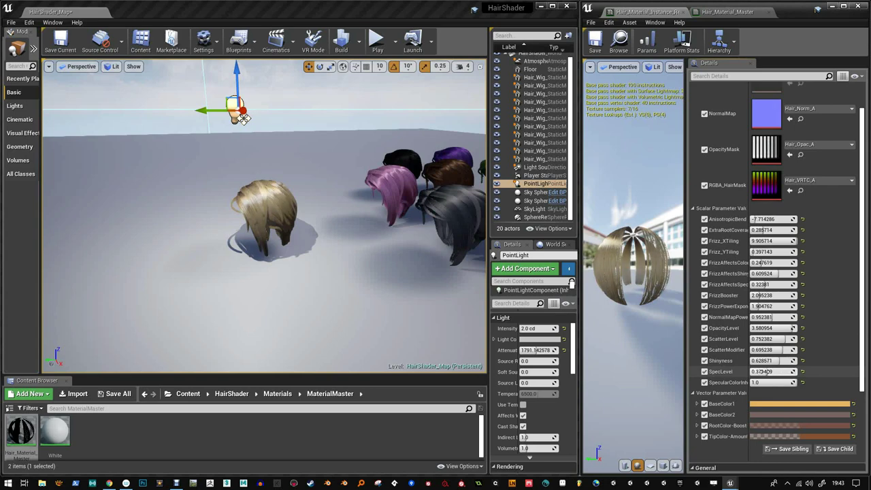
Step: Set AnisotropicBend to 0.095239 and inspect the blonde wig's highlights up close
{"action": "left_click_drag", "start_coordinate": [756, 219], "coordinate": [767, 219]}
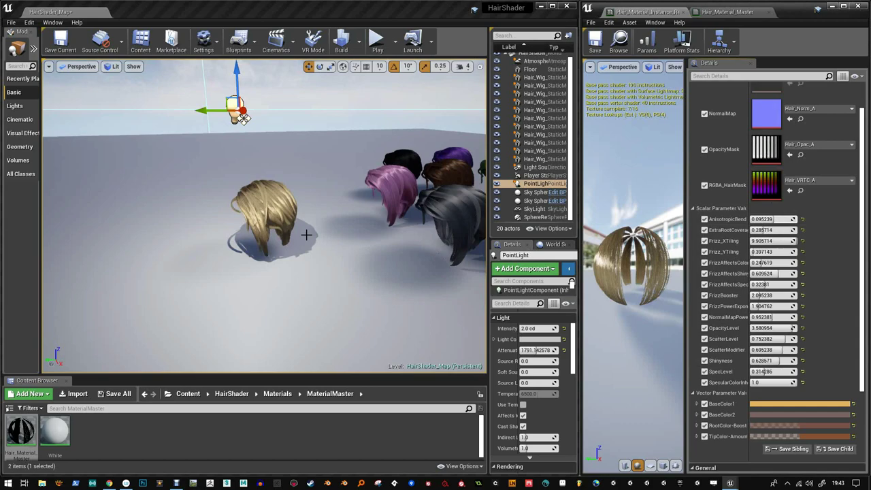
{"action": "left_click_drag", "start_coordinate": [307, 235], "coordinate": [282, 189], "text": "alt"}
{"action": "scroll", "coordinate": [284, 227], "scroll_direction": "up", "scroll_amount": 6}
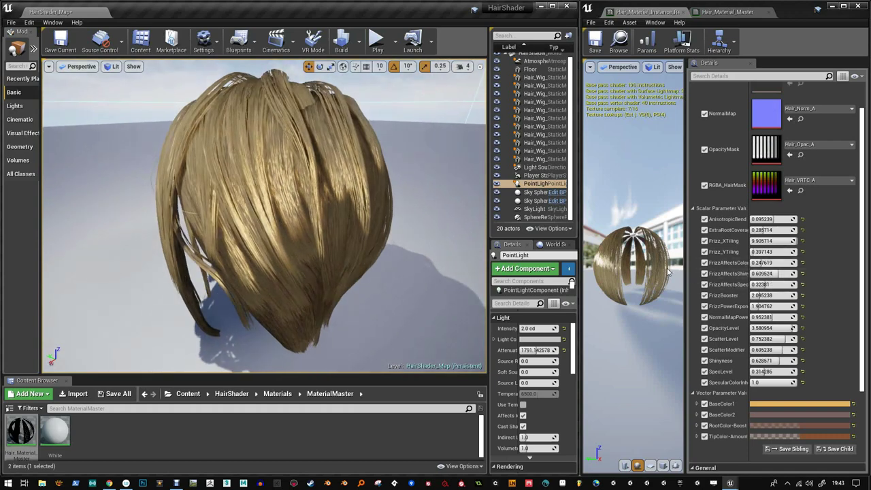
Step: Set FrizzAffectsSpecular to 0.314286, FrizzBooster to 7.333333, FrizzPowerExponent to 2.380953 and SpecLevel to 0.828571
{"action": "left_click_drag", "start_coordinate": [687, 274], "coordinate": [658, 275]}
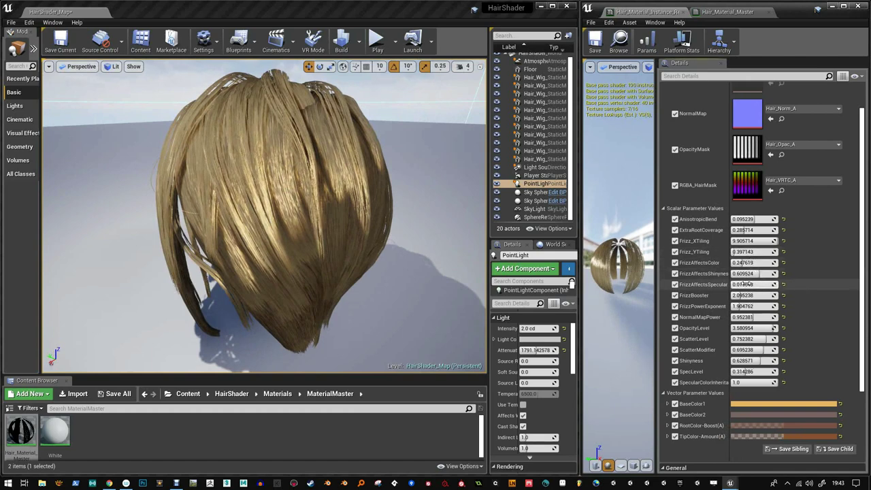
{"action": "mouse_move", "coordinate": [743, 295]}
{"action": "left_mouse_down"}
{"action": "mouse_move", "coordinate": [762, 307]}
{"action": "mouse_move", "coordinate": [741, 306]}
{"action": "left_mouse_up"}
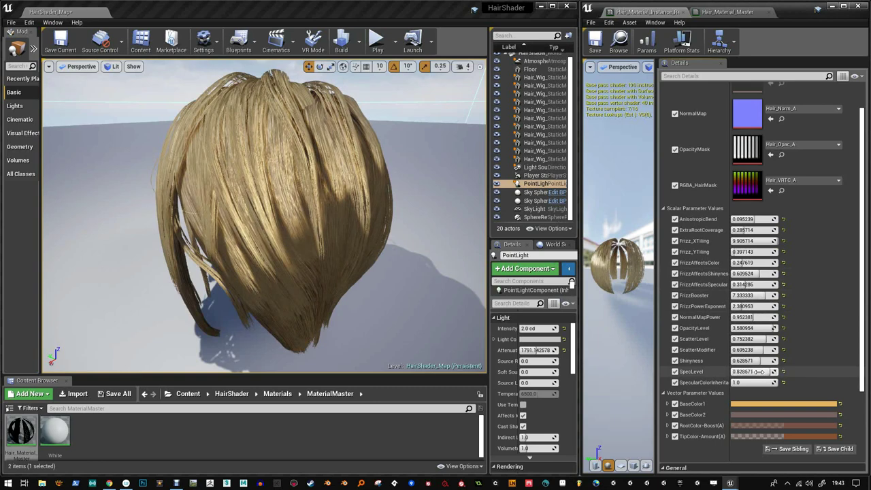
Step: Set Shinyness to 0.371429, ScatterLevel to 0.885714 and ScatterModifier to 0.257143
{"action": "mouse_move", "coordinate": [757, 362]}
{"action": "left_mouse_down"}
{"action": "mouse_move", "coordinate": [765, 339]}
{"action": "mouse_move", "coordinate": [744, 350]}
{"action": "left_mouse_up"}
Step: Darken BaseColor1 to a golden tan with hue about 33, saturation about 0.84 and value about 0.51
{"action": "left_click", "coordinate": [784, 409]}
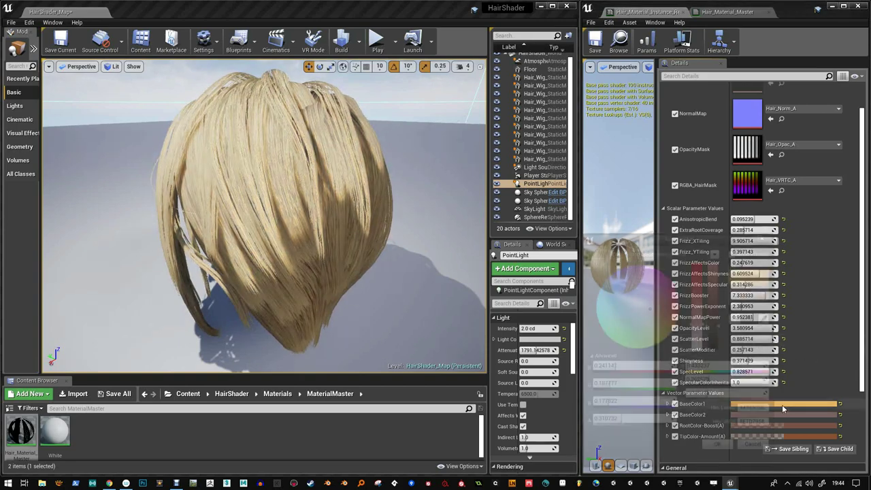
{"action": "left_click_drag", "start_coordinate": [717, 288], "coordinate": [718, 309]}
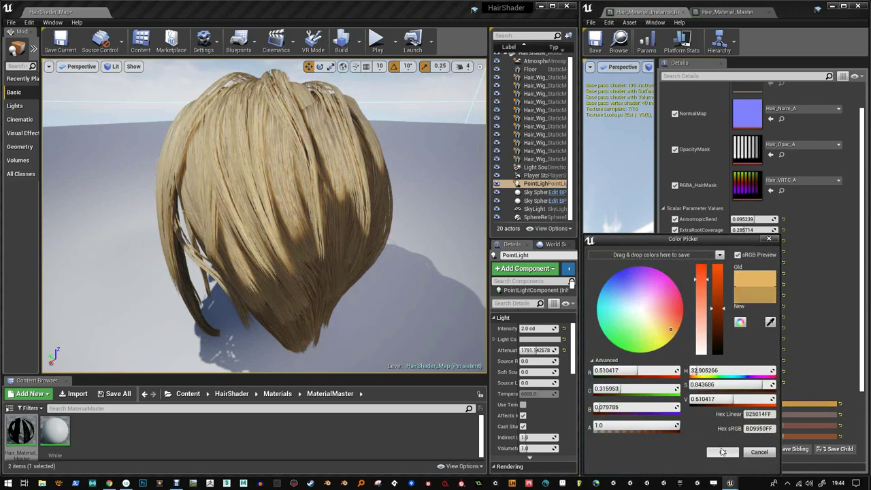
{"action": "left_click", "coordinate": [723, 452]}
Step: Shift BaseColor2 to a muted yellowish brown and check the wig from the side
{"action": "left_click", "coordinate": [801, 413]}
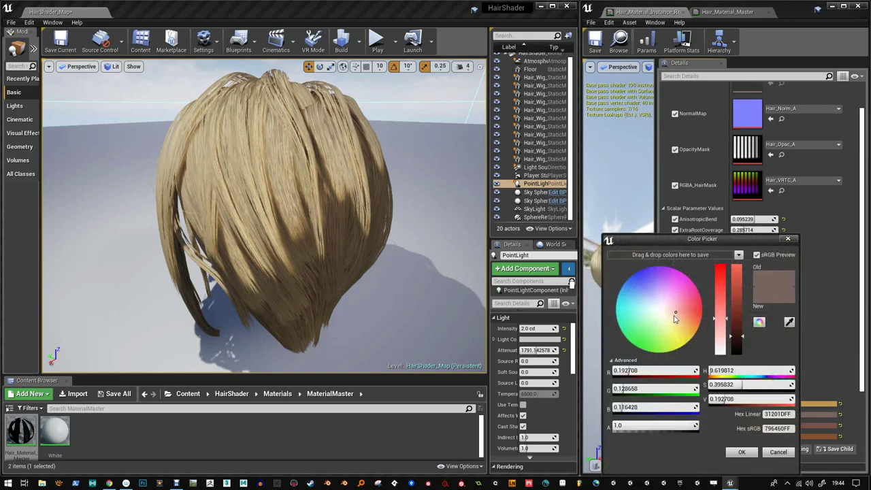
{"action": "left_click", "coordinate": [747, 456]}
{"action": "left_click_drag", "start_coordinate": [377, 263], "coordinate": [395, 259], "text": "alt"}
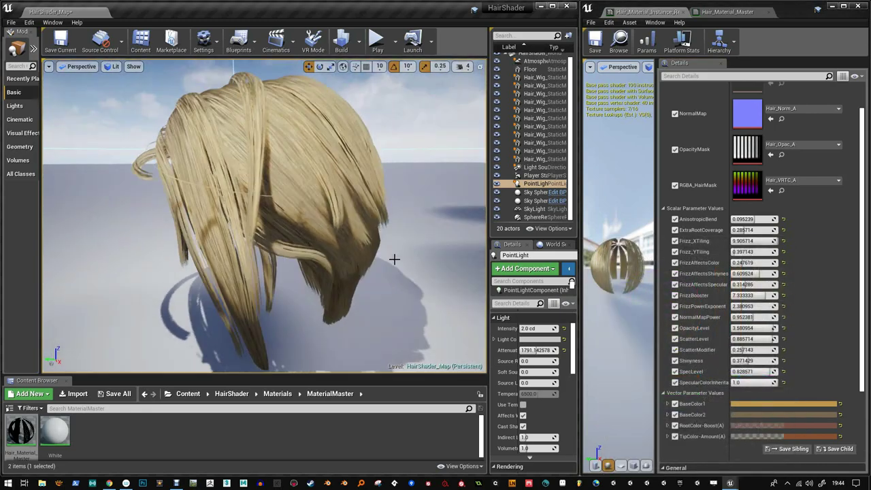
Step: Change RootColor-Boost to a very dark brown with hue about 15, saturation about 0.86 and value about 0.04, adjusting its alpha
{"action": "scroll", "coordinate": [329, 233], "scroll_direction": "down", "scroll_amount": 5}
{"action": "left_click_drag", "start_coordinate": [329, 232], "coordinate": [268, 203], "text": "alt"}
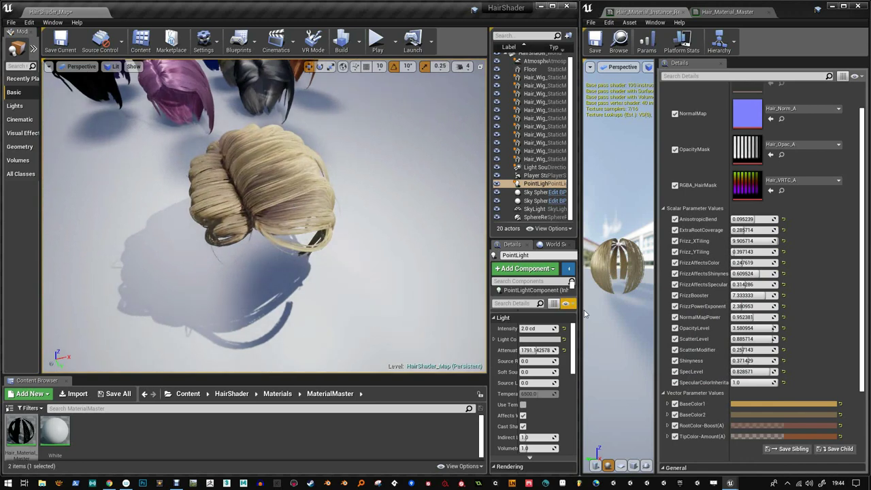
{"action": "left_click", "coordinate": [813, 427]}
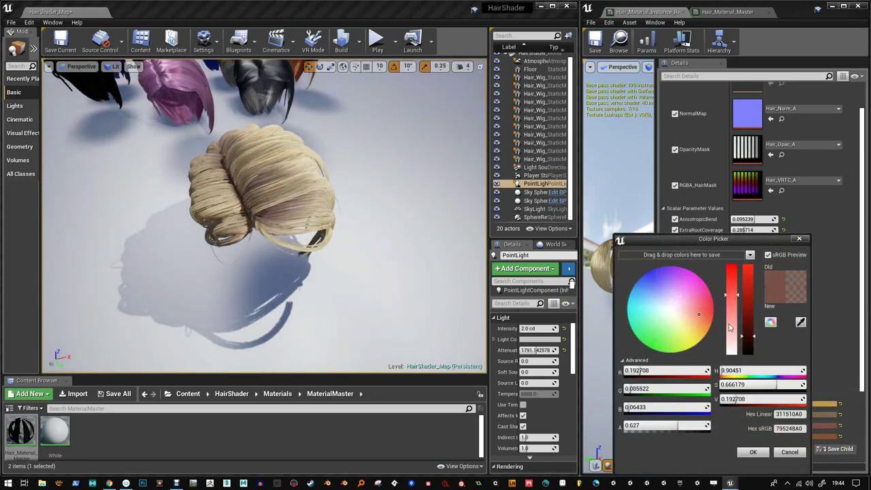
{"action": "left_click_drag", "start_coordinate": [745, 339], "coordinate": [747, 344]}
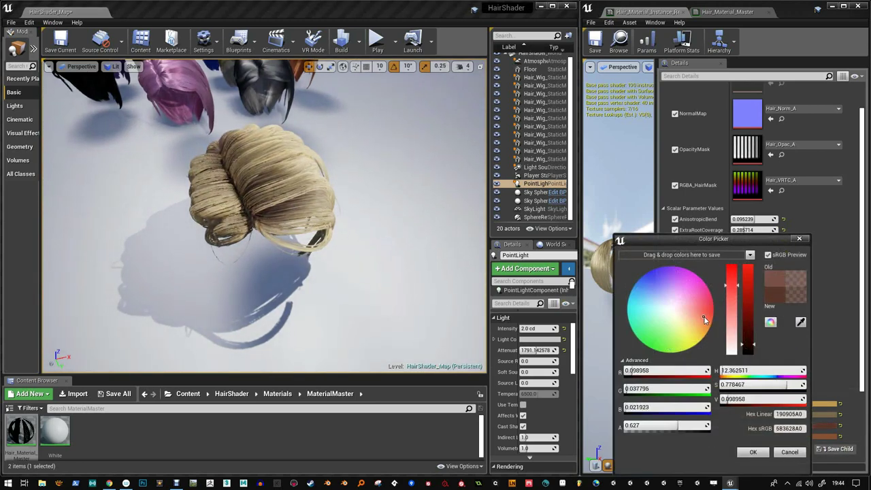
{"action": "left_click_drag", "start_coordinate": [748, 347], "coordinate": [747, 351]}
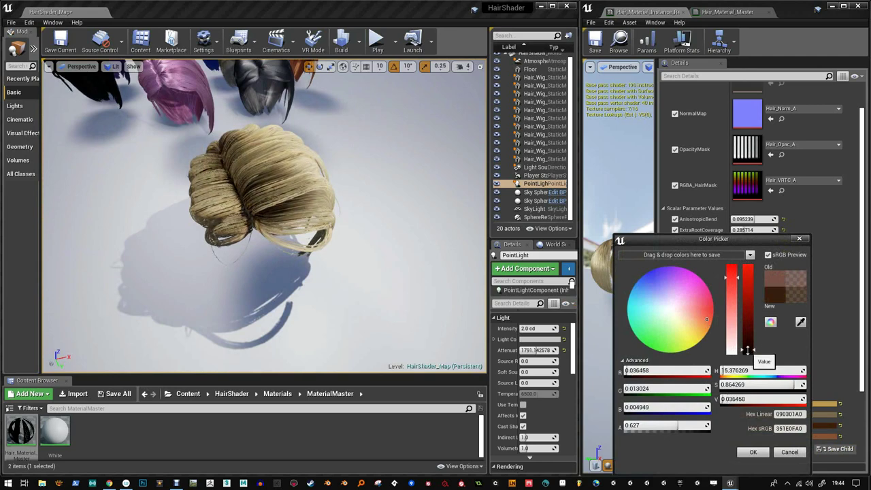
{"action": "left_click_drag", "start_coordinate": [680, 425], "coordinate": [681, 425]}
{"action": "left_click", "coordinate": [757, 454]}
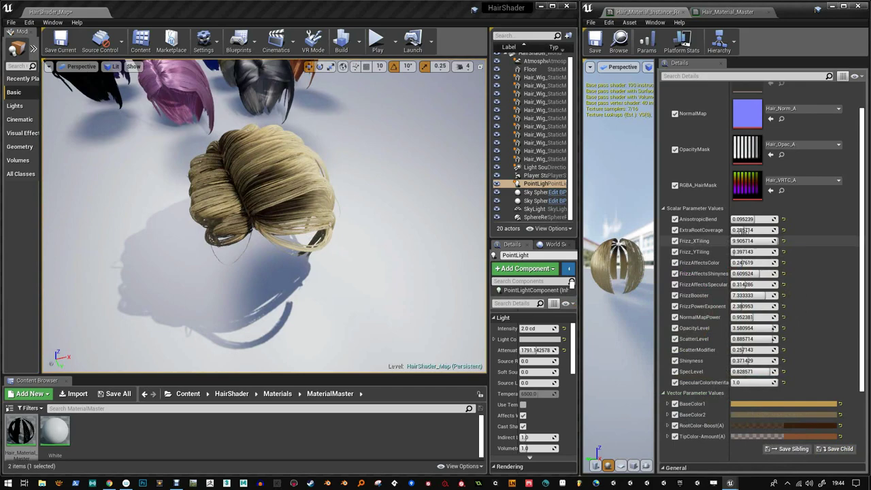
Step: Set ExtraRootCoverage to 0.533333 and check the dark roots on the blonde wig from the side
{"action": "mouse_move", "coordinate": [745, 230]}
{"action": "left_mouse_down"}
{"action": "mouse_move", "coordinate": [760, 230]}
{"action": "mouse_move", "coordinate": [746, 230]}
{"action": "left_mouse_up"}
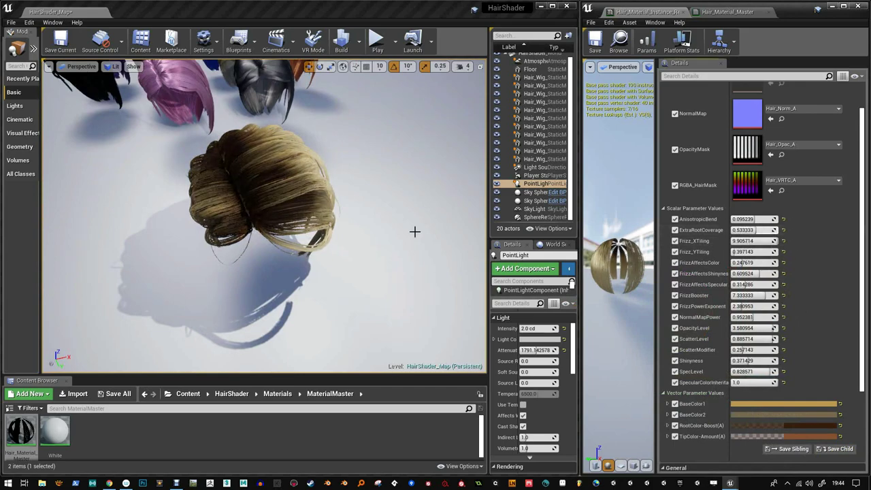
{"action": "left_click_drag", "start_coordinate": [386, 239], "coordinate": [318, 227], "text": "alt"}
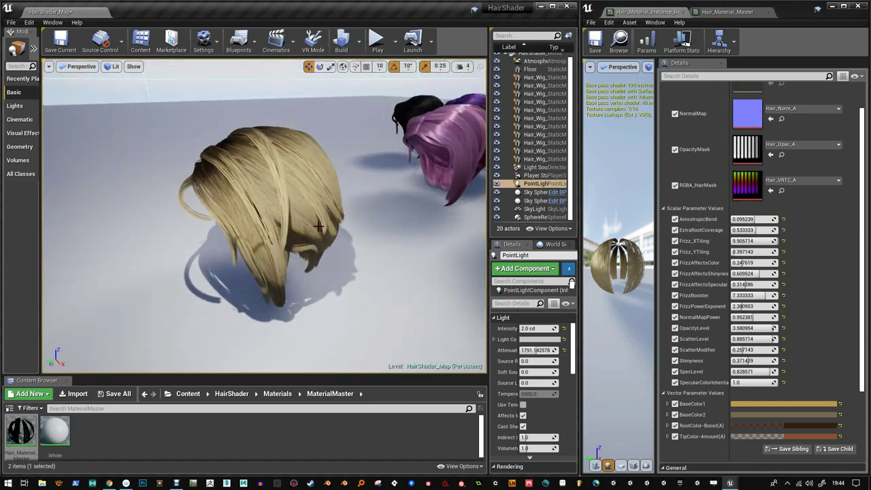
Step: Move the point light to the other side of the blonde wig and check the lighting on its dark roots
{"action": "right_click_drag", "start_coordinate": [318, 226], "coordinate": [347, 231], "text": "alt"}
{"action": "left_click_drag", "start_coordinate": [347, 231], "coordinate": [324, 199], "text": "alt"}
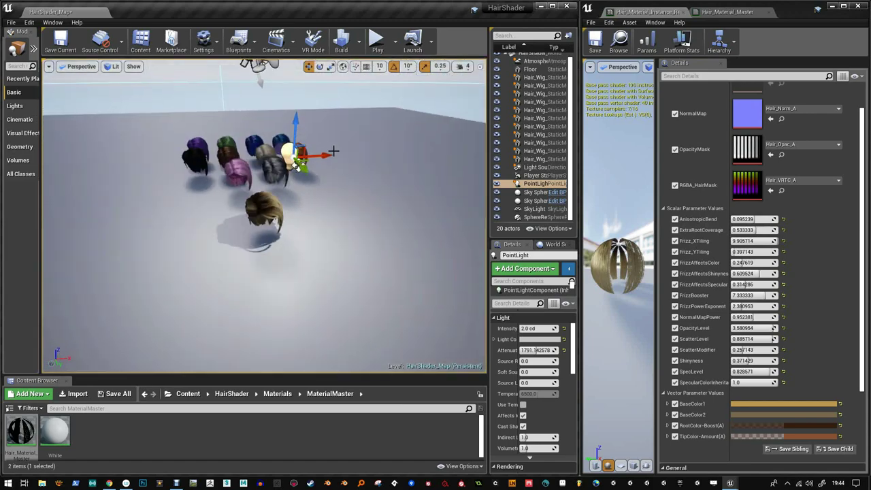
{"action": "left_click_drag", "start_coordinate": [334, 151], "coordinate": [237, 153]}
{"action": "mouse_move", "coordinate": [269, 184]}
{"action": "left_mouse_down", "text": "alt"}
{"action": "mouse_move", "coordinate": [331, 210]}
{"action": "mouse_move", "coordinate": [272, 188]}
{"action": "left_mouse_up", "text": "alt"}
{"action": "left_click_drag", "start_coordinate": [325, 180], "coordinate": [304, 179]}
{"action": "right_click_drag", "start_coordinate": [303, 179], "coordinate": [327, 192], "text": "alt"}
{"action": "mouse_move", "coordinate": [307, 187]}
{"action": "left_mouse_down", "text": "alt"}
{"action": "mouse_move", "coordinate": [295, 192]}
{"action": "mouse_move", "coordinate": [283, 179]}
{"action": "mouse_move", "coordinate": [307, 186]}
{"action": "mouse_move", "coordinate": [292, 187]}
{"action": "left_mouse_up", "text": "alt"}
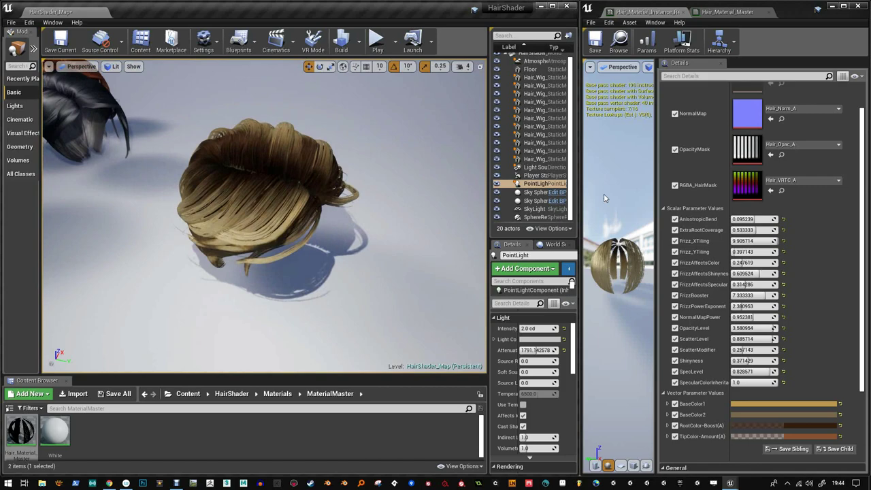
Step: Raise Shinyness to 0.695239 and lower AnisotropicBend to -1.428571, checking the highlights from several angles
{"action": "left_click_drag", "start_coordinate": [746, 361], "coordinate": [749, 366]}
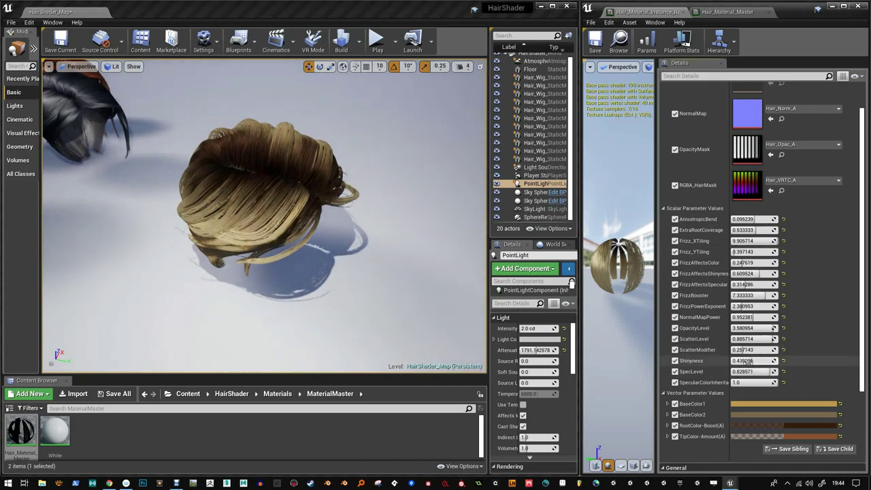
{"action": "left_click_drag", "start_coordinate": [450, 259], "coordinate": [321, 236], "text": "alt"}
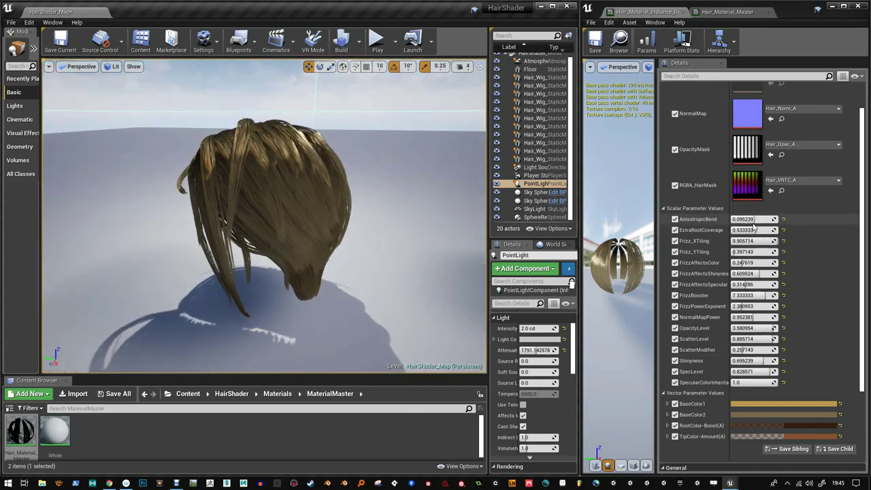
{"action": "left_click_drag", "start_coordinate": [756, 219], "coordinate": [753, 220]}
{"action": "left_click_drag", "start_coordinate": [330, 210], "coordinate": [186, 158], "text": "alt"}
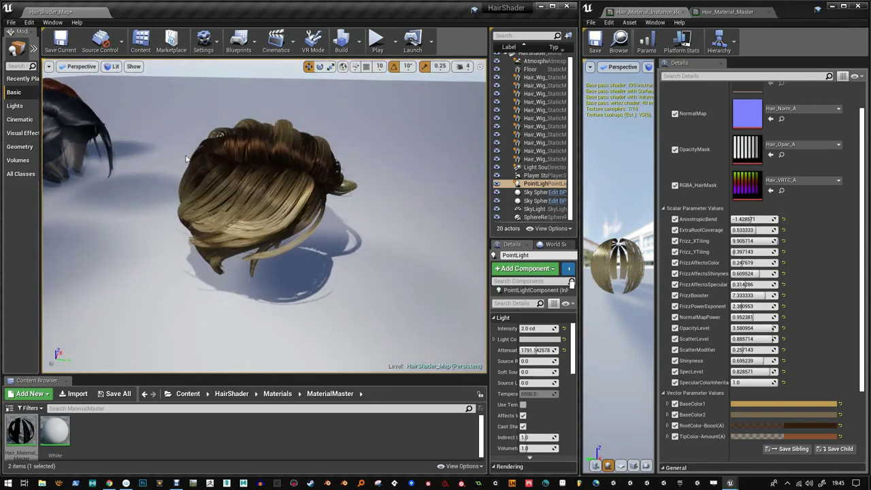
Step: Desaturate RootColor-Boost to a dark greyish brown with hue about 11, saturation about 0.36 and value about 0.036, and check the wig
{"action": "left_click", "coordinate": [806, 425]}
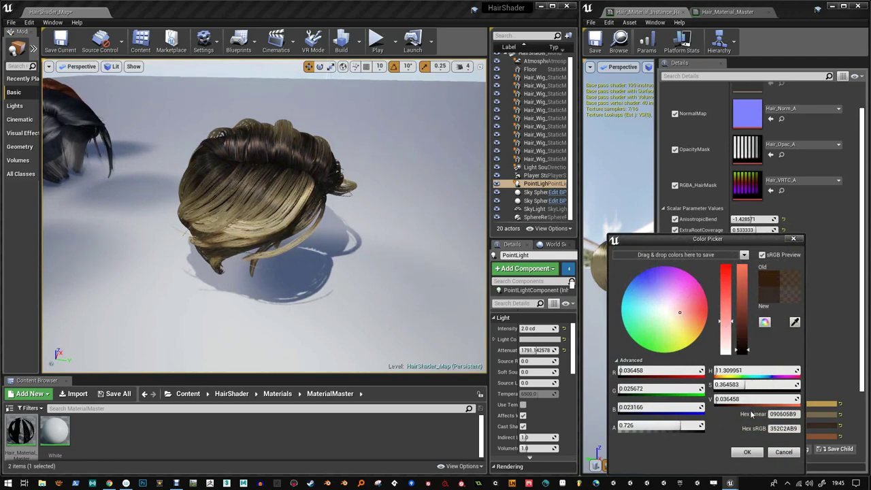
{"action": "left_click", "coordinate": [749, 451]}
{"action": "left_click_drag", "start_coordinate": [399, 246], "coordinate": [337, 246], "text": "alt"}
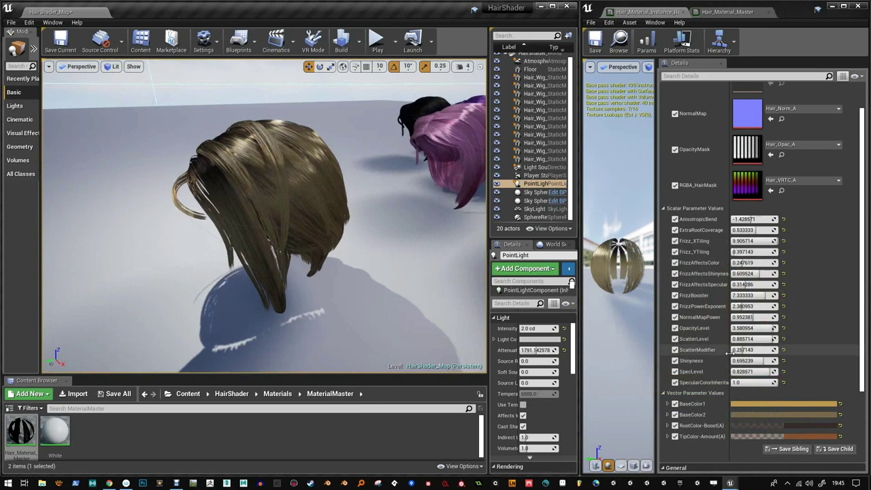
Step: Lower Shinyness to 0.228572 and check the softer highlights on the blonde wig
{"action": "left_click", "coordinate": [761, 361]}
{"action": "left_click_drag", "start_coordinate": [760, 360], "coordinate": [591, 324]}
{"action": "left_click_drag", "start_coordinate": [287, 178], "coordinate": [272, 171], "text": "alt"}
{"action": "scroll", "coordinate": [279, 177], "scroll_direction": "down", "scroll_amount": 3}
Step: Bring the point light over from the group of wigs to right beside the blonde wig
{"action": "left_click_drag", "start_coordinate": [245, 144], "coordinate": [343, 174]}
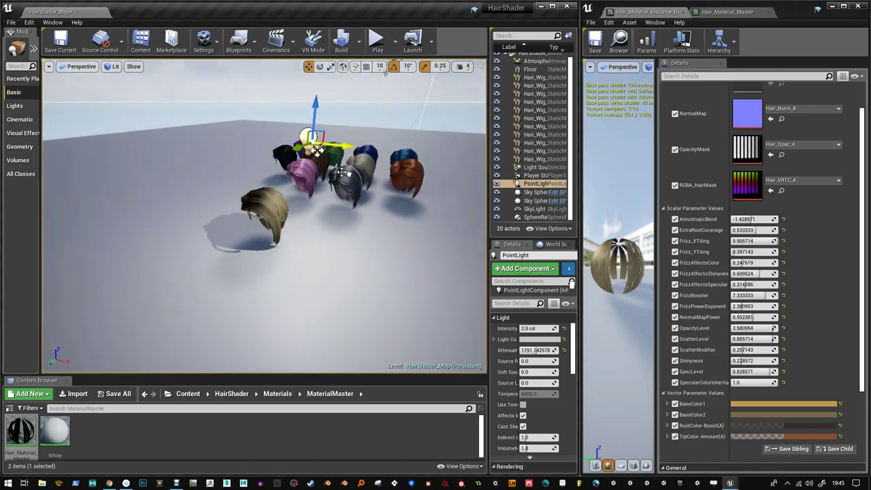
{"action": "left_click_drag", "start_coordinate": [303, 149], "coordinate": [303, 181], "text": "alt"}
{"action": "key", "text": "ctrl+z"}
{"action": "key", "text": "f"}
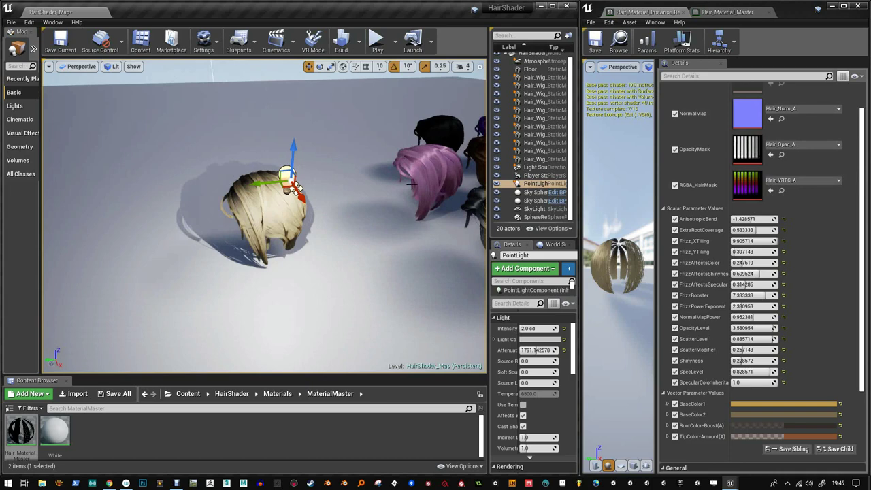
{"action": "left_click_drag", "start_coordinate": [280, 221], "coordinate": [313, 219], "text": "alt"}
Step: Select the blonde wig, view it from the side and set its material's ExtraRootCoverage to 0.504762
{"action": "right_click", "coordinate": [278, 221]}
{"action": "left_click", "coordinate": [218, 167]}
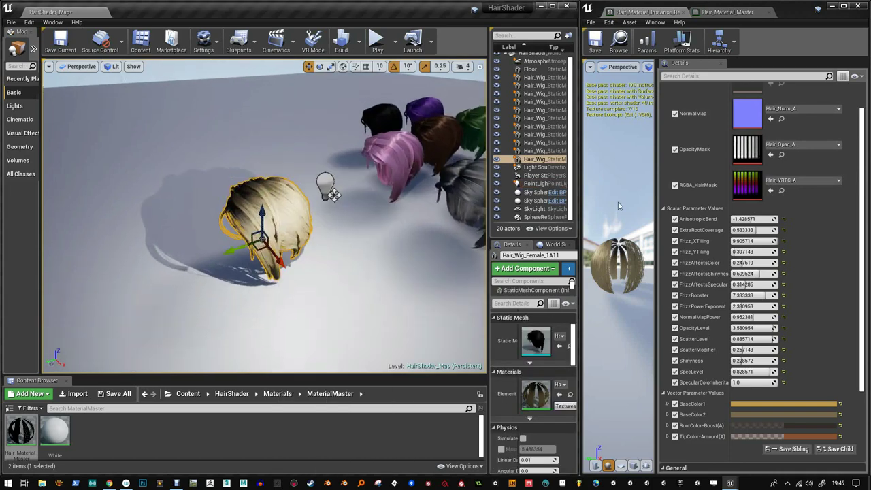
{"action": "left_click_drag", "start_coordinate": [353, 226], "coordinate": [348, 218], "text": "alt"}
{"action": "right_click_drag", "start_coordinate": [348, 218], "coordinate": [333, 271]}
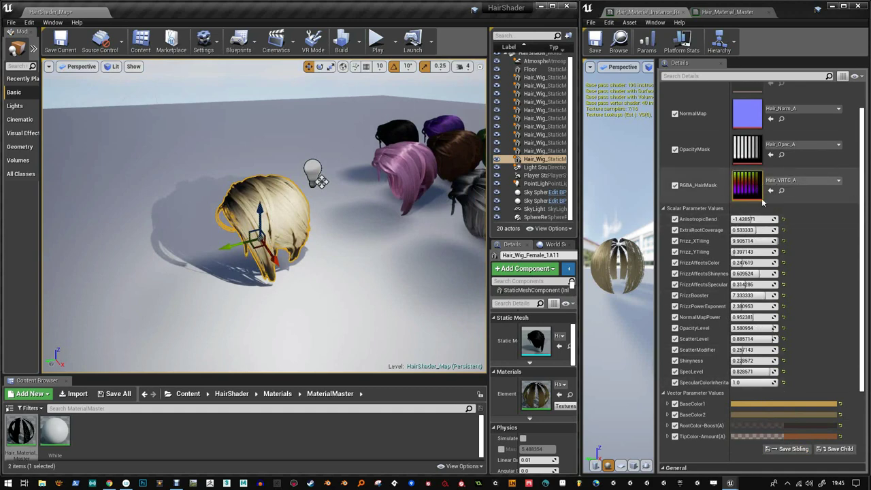
{"action": "left_click_drag", "start_coordinate": [749, 231], "coordinate": [756, 231]}
Step: Change TipColor-Amount to a dark brown with hue about 26, saturation about 0.85, value about 0.16 and alpha 1.0
{"action": "left_click", "coordinate": [783, 435]}
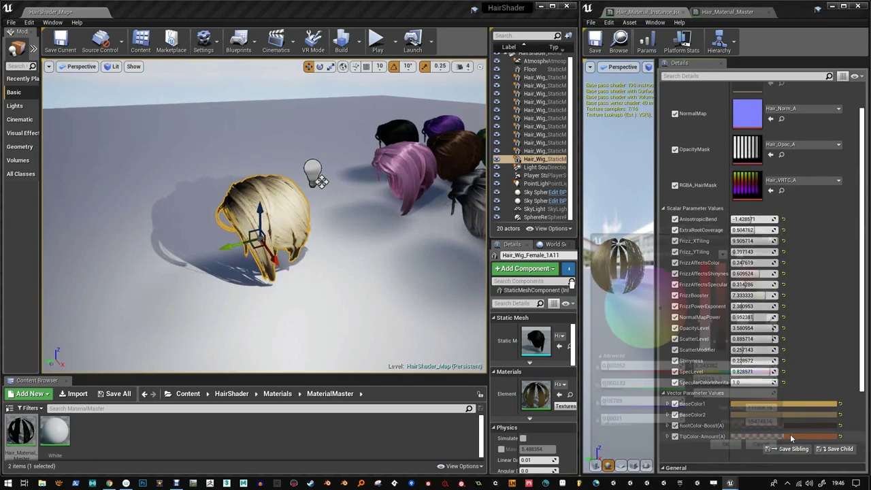
{"action": "left_click_drag", "start_coordinate": [619, 426], "coordinate": [663, 424]}
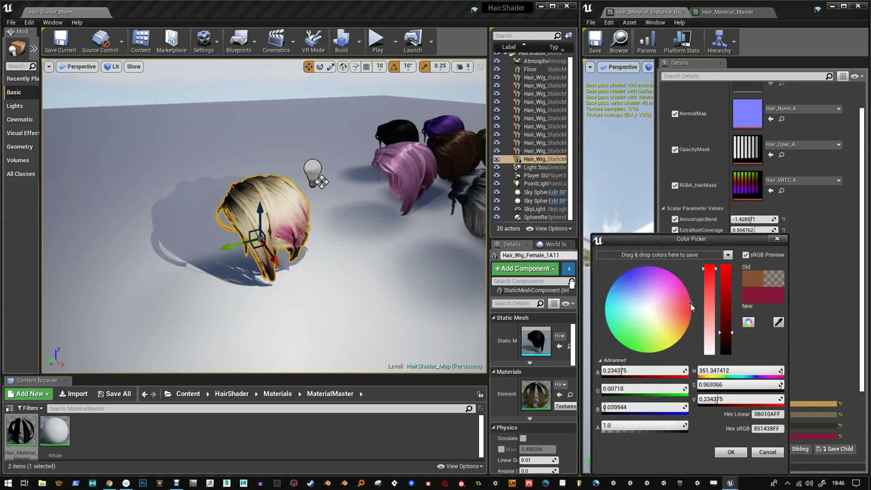
{"action": "left_click_drag", "start_coordinate": [676, 276], "coordinate": [730, 340]}
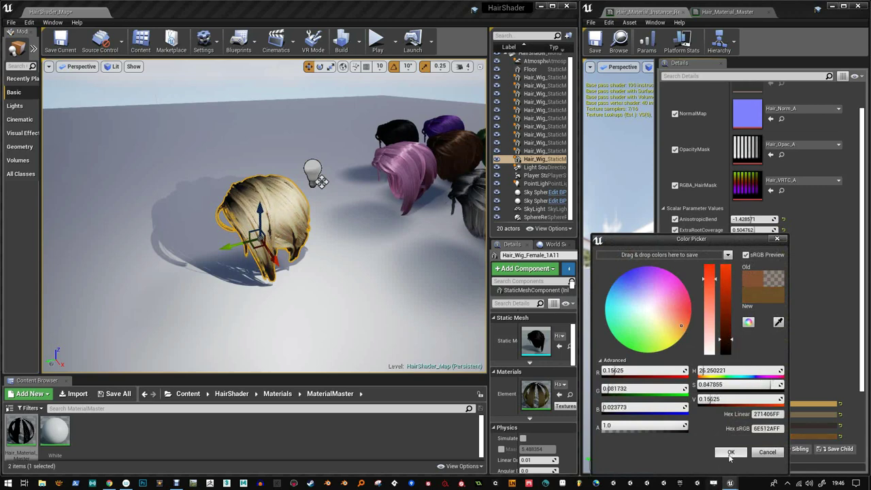
{"action": "left_click", "coordinate": [730, 456]}
Step: Move the point light up and away from the blonde wig and view all the wigs from a distance
{"action": "left_click_drag", "start_coordinate": [405, 324], "coordinate": [378, 280], "text": "alt"}
{"action": "left_click", "coordinate": [277, 198]}
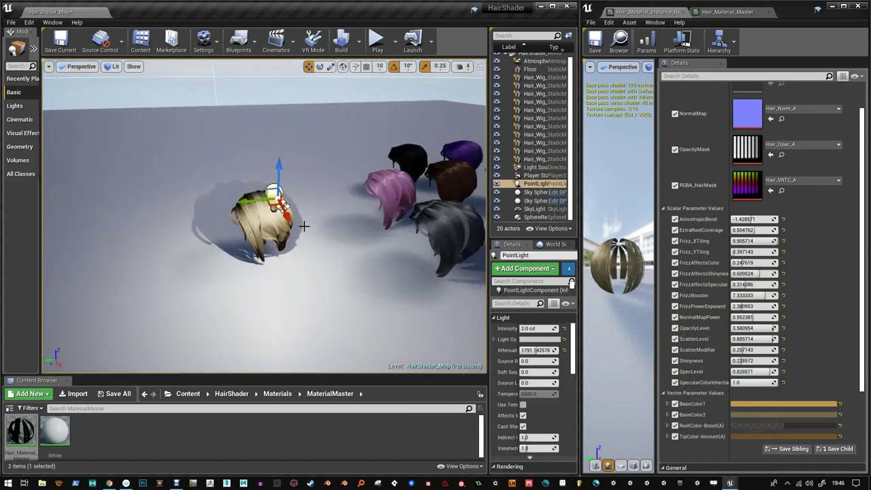
{"action": "left_click_drag", "start_coordinate": [273, 203], "coordinate": [258, 148]}
{"action": "key", "text": "f"}
{"action": "left_click_drag", "start_coordinate": [275, 177], "coordinate": [261, 192], "text": "alt"}
{"action": "scroll", "coordinate": [276, 184], "scroll_direction": "up", "scroll_amount": 5}
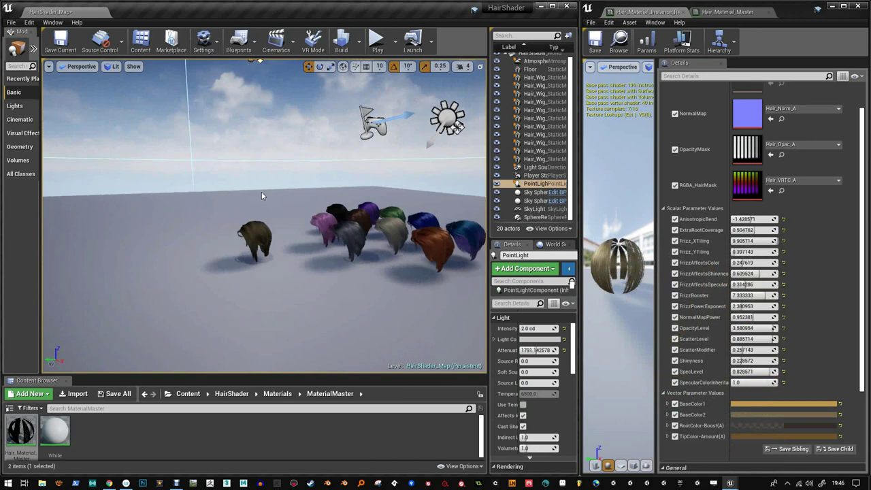
Step: Set the directional Light Source color to near-white with saturation 0 and value 0.953125
{"action": "left_click", "coordinate": [422, 121]}
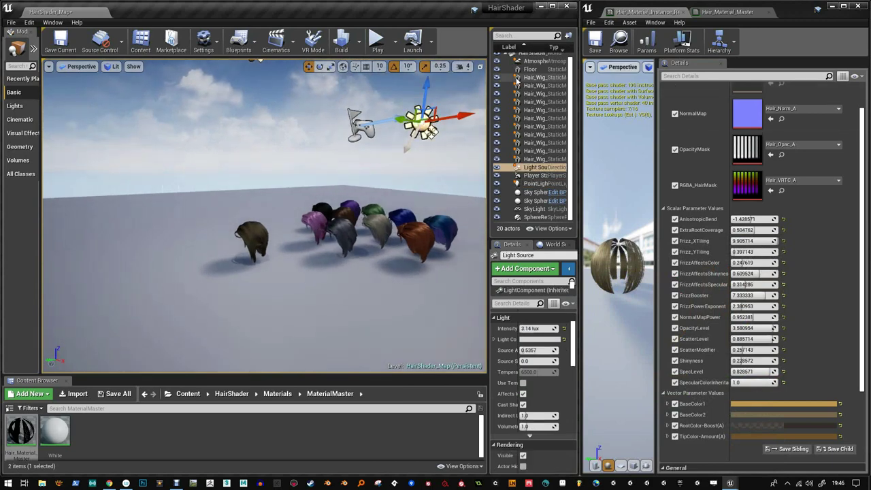
{"action": "left_click", "coordinate": [529, 339]}
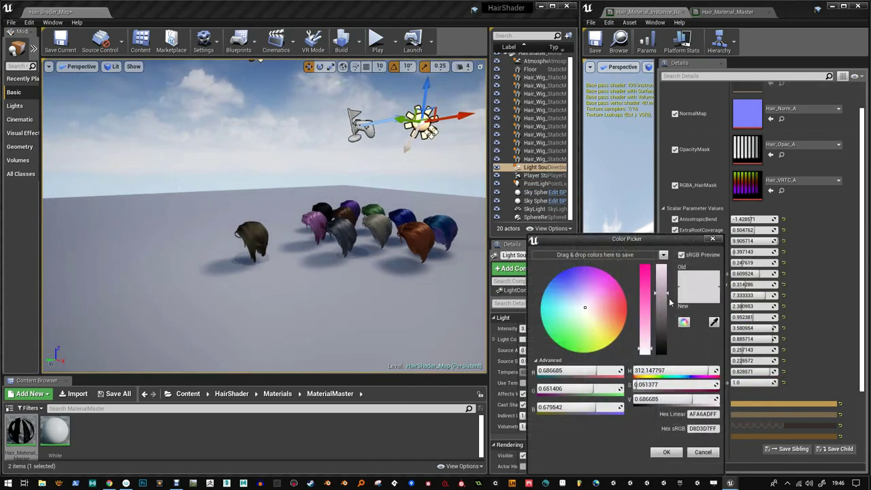
{"action": "left_click_drag", "start_coordinate": [665, 294], "coordinate": [663, 270]}
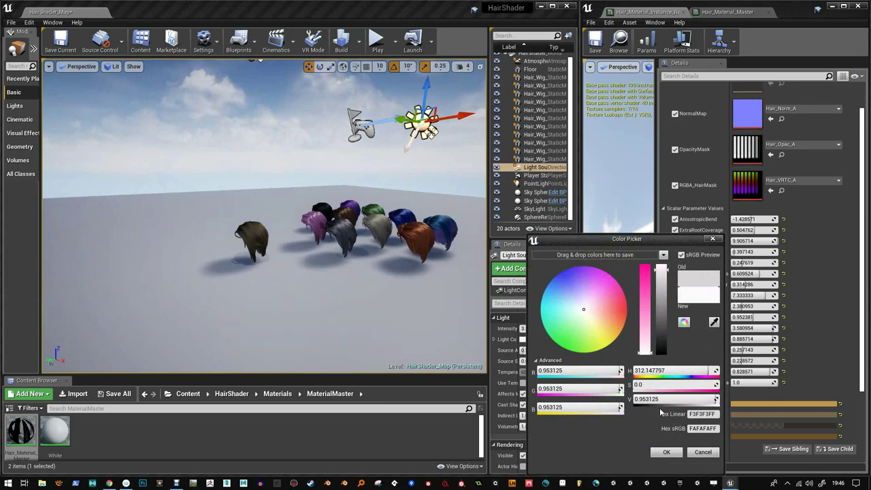
{"action": "left_click", "coordinate": [667, 453]}
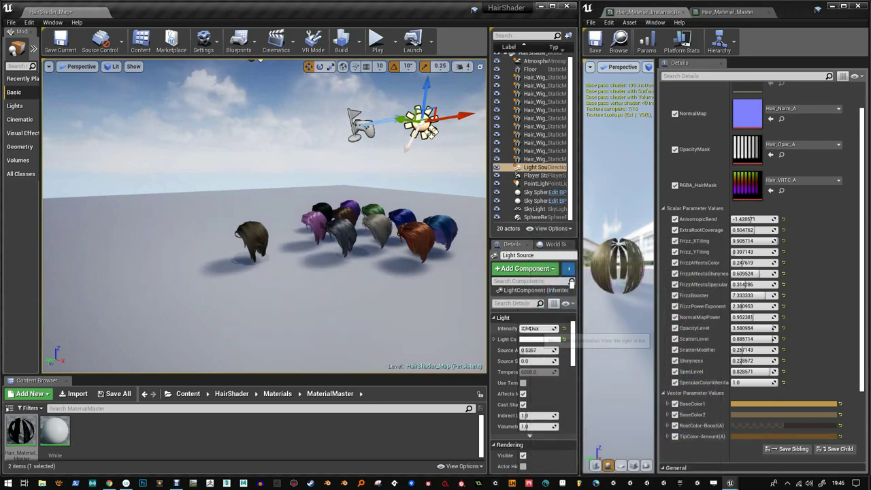
Step: Set the Light Source intensity to 9.0 lux
{"action": "left_click_drag", "start_coordinate": [528, 329], "coordinate": [532, 329]}
{"action": "key", "text": "ctrl+z"}
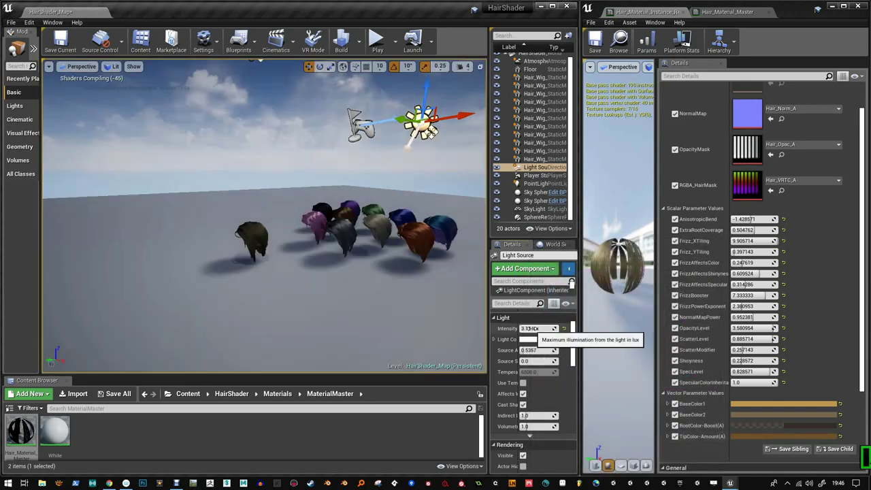
{"action": "left_click", "coordinate": [541, 329]}
{"action": "key", "text": "ctrl+z"}
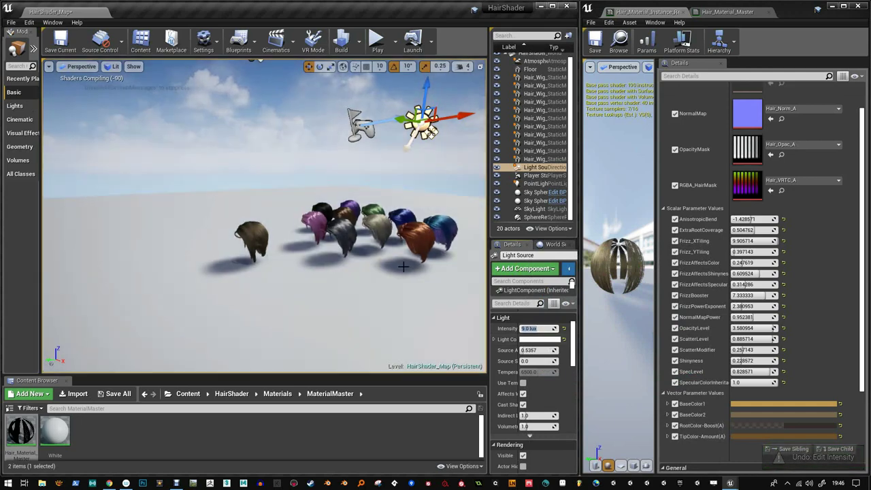
Step: Rotate the directional Light Source to change the angle of the sunlight falling on the wigs
{"action": "right_click", "coordinate": [434, 119]}
{"action": "key", "text": "Escape"}
{"action": "key", "text": "e"}
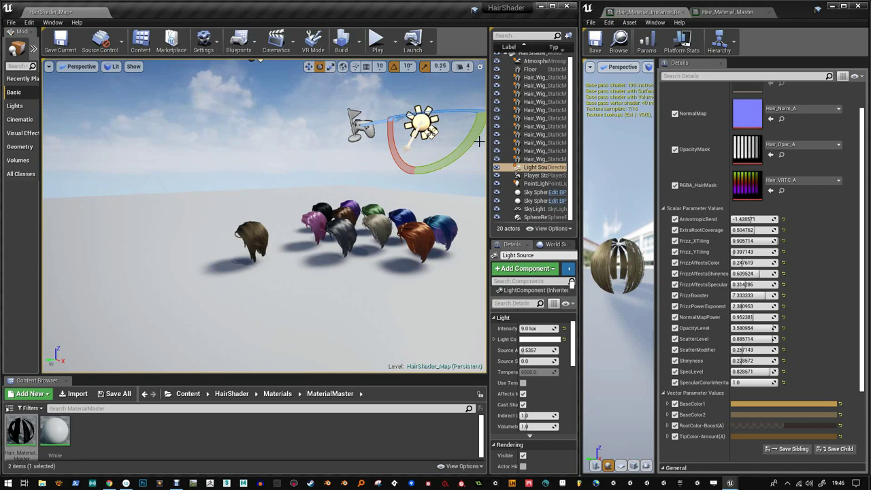
{"action": "left_click_drag", "start_coordinate": [479, 141], "coordinate": [476, 129]}
{"action": "left_click_drag", "start_coordinate": [390, 141], "coordinate": [355, 173]}
Step: Fly around the row of colored wigs and examine how each hair material reacts to the sunlight from the front and back
{"action": "mouse_move", "coordinate": [354, 173]}
{"action": "right_mouse_down"}
{"action": "mouse_move", "coordinate": [309, 209]}
{"action": "mouse_move", "coordinate": [339, 203]}
{"action": "mouse_move", "coordinate": [314, 223]}
{"action": "mouse_move", "coordinate": [296, 219]}
{"action": "mouse_move", "coordinate": [362, 177]}
{"action": "right_mouse_up"}
{"action": "key", "text": "w"}
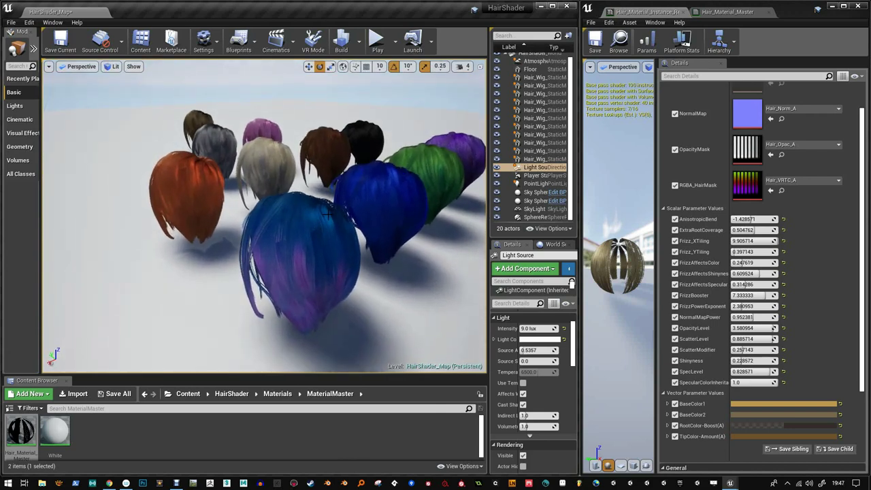
{"action": "right_click_drag", "start_coordinate": [327, 211], "coordinate": [279, 221]}
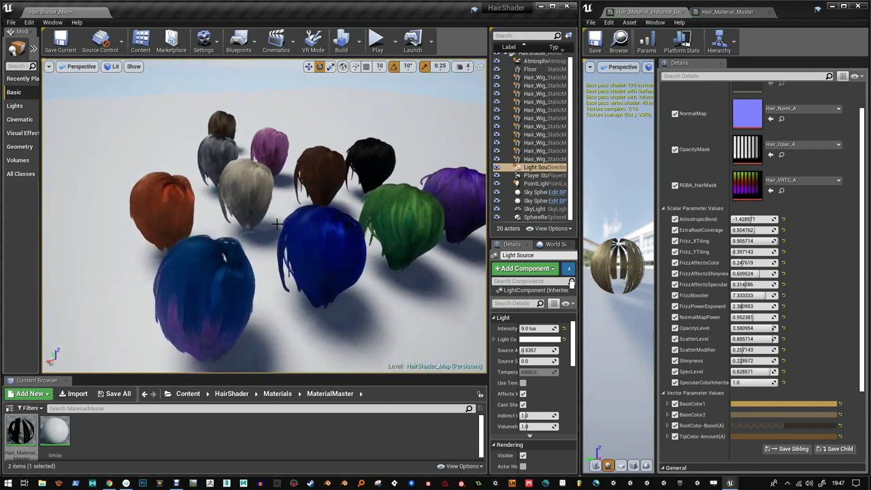
{"action": "key", "text": "d"}
{"action": "key", "text": "w"}
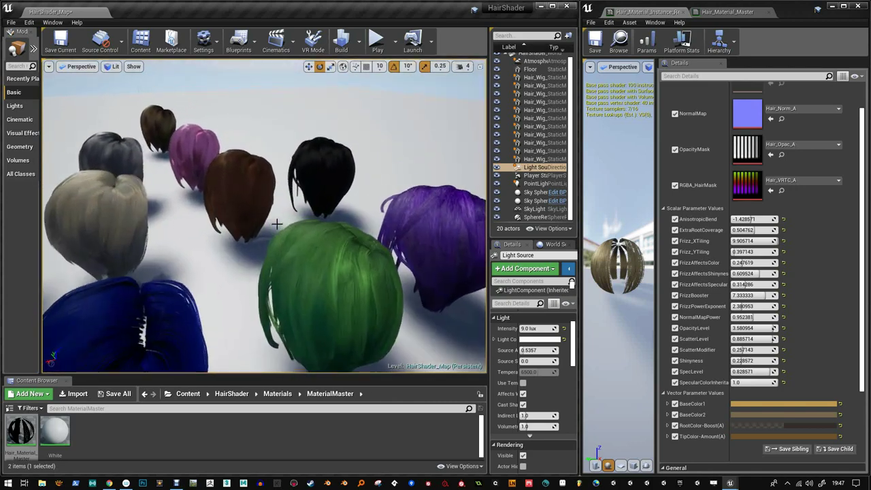
{"action": "right_click_drag", "start_coordinate": [381, 262], "coordinate": [335, 239]}
{"action": "right_click_drag", "start_coordinate": [249, 243], "coordinate": [246, 199]}
{"action": "key", "text": "s"}
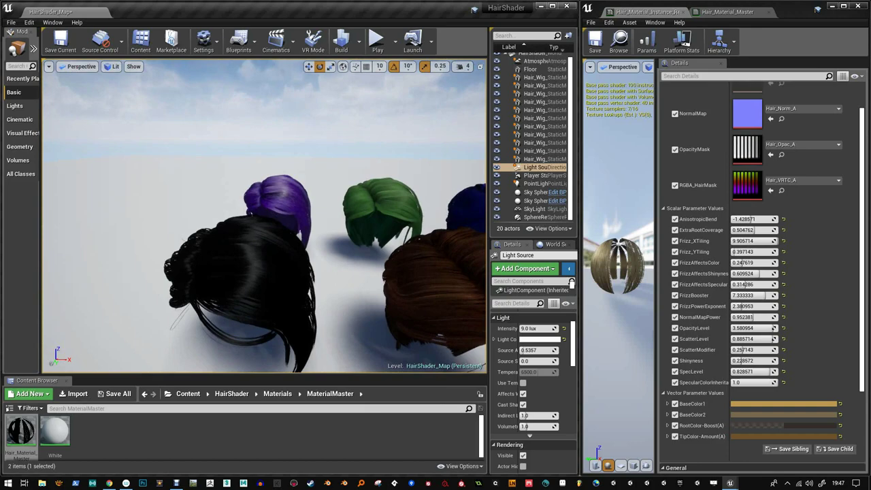
{"action": "key", "text": "d"}
{"action": "right_click_drag", "start_coordinate": [272, 263], "coordinate": [255, 275]}
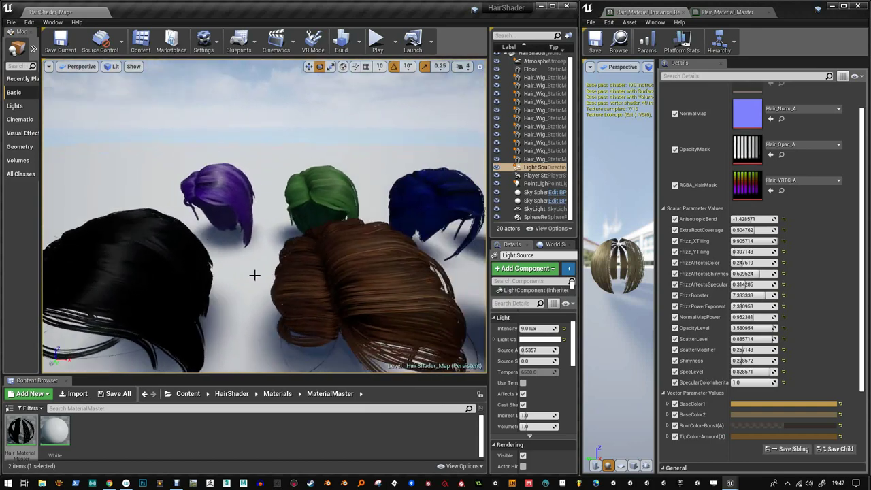
{"action": "right_click_drag", "start_coordinate": [310, 292], "coordinate": [350, 297]}
{"action": "key", "text": "d"}
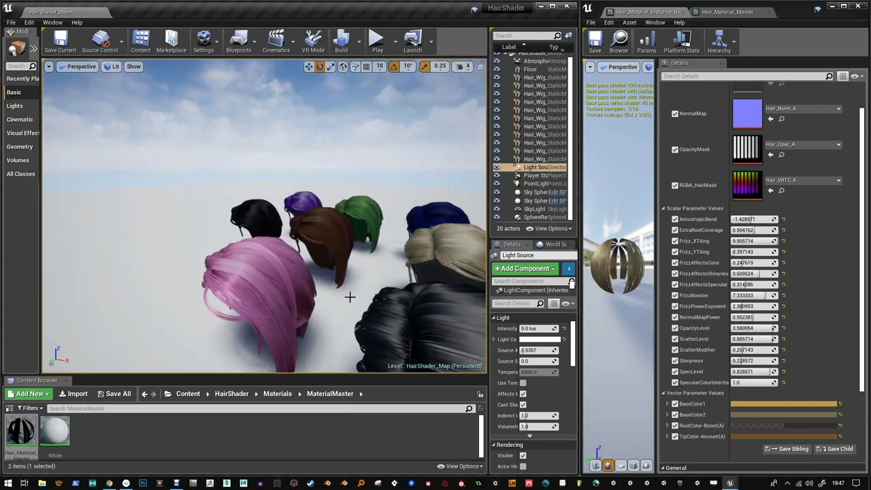
Step: Open the Hair_Material_Master graph and place it in its own maximized window
{"action": "double_click", "coordinate": [20, 432]}
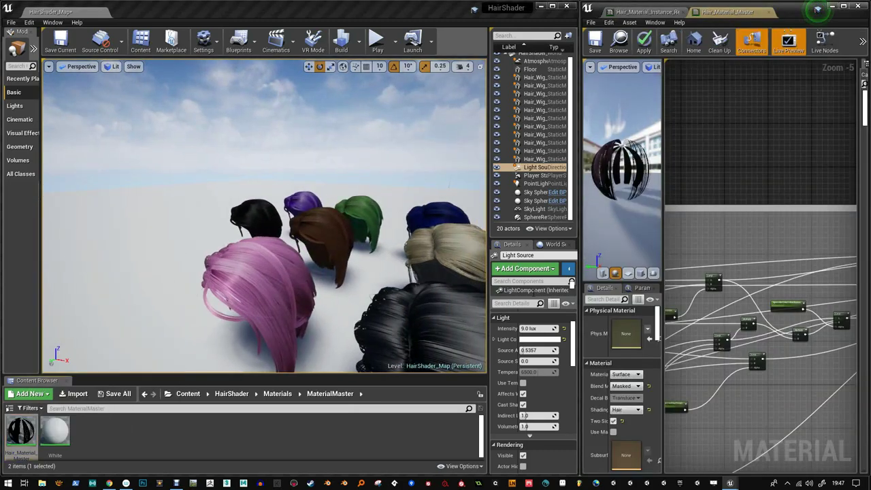
{"action": "left_click_drag", "start_coordinate": [744, 16], "coordinate": [416, 98]}
{"action": "left_click", "coordinate": [566, 101]}
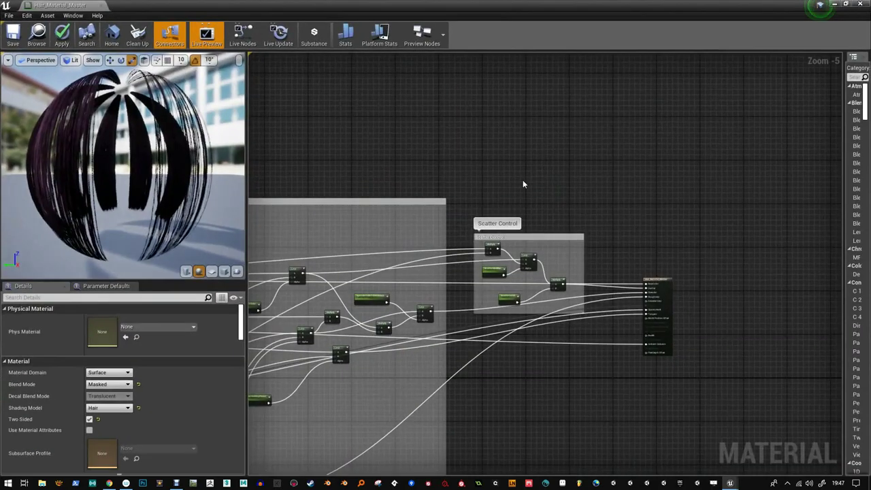
Step: Examine the master material graph from the FrizzMap and Base Colors groups through the user adjustment math to Scatter Control and the output node
{"action": "scroll", "coordinate": [523, 180], "scroll_direction": "down", "scroll_amount": 7}
{"action": "right_click_drag", "start_coordinate": [484, 154], "coordinate": [722, 126]}
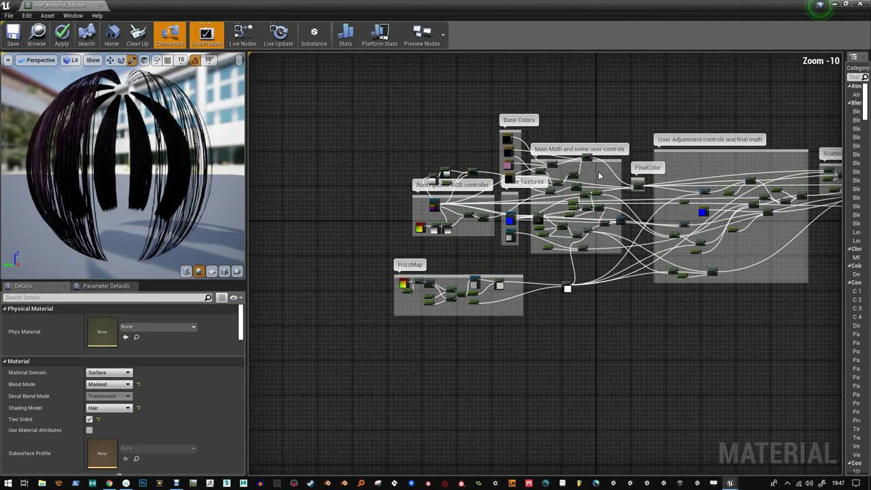
{"action": "scroll", "coordinate": [660, 259], "scroll_direction": "up", "scroll_amount": 1}
{"action": "scroll", "coordinate": [638, 254], "scroll_direction": "up", "scroll_amount": 1}
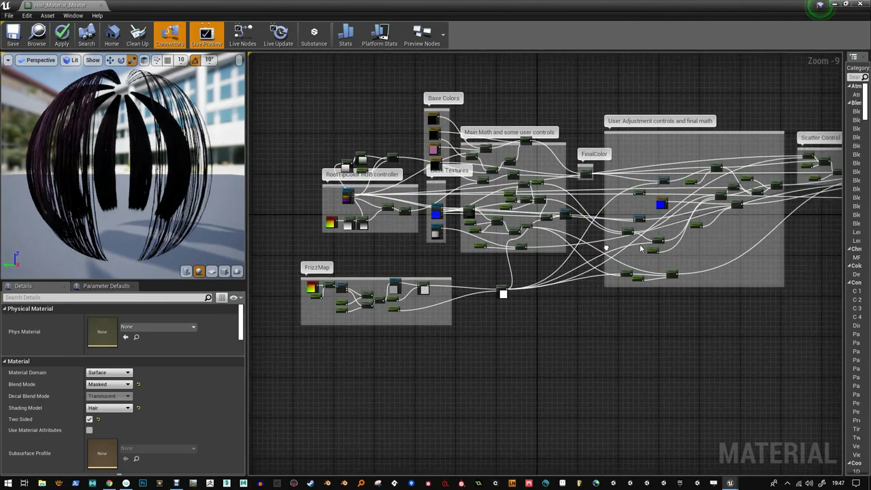
{"action": "scroll", "coordinate": [456, 307], "scroll_direction": "up", "scroll_amount": 2}
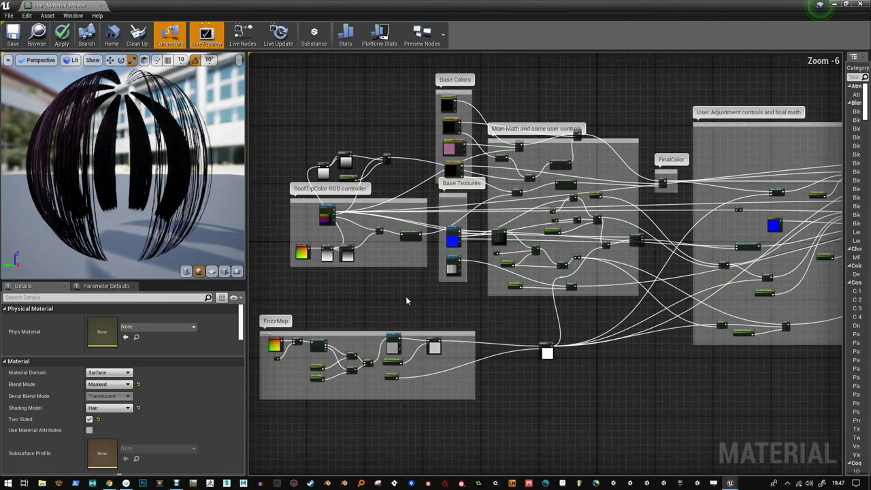
{"action": "right_click_drag", "start_coordinate": [409, 301], "coordinate": [494, 307]}
{"action": "right_click_drag", "start_coordinate": [603, 298], "coordinate": [326, 320]}
{"action": "right_click_drag", "start_coordinate": [520, 318], "coordinate": [376, 316]}
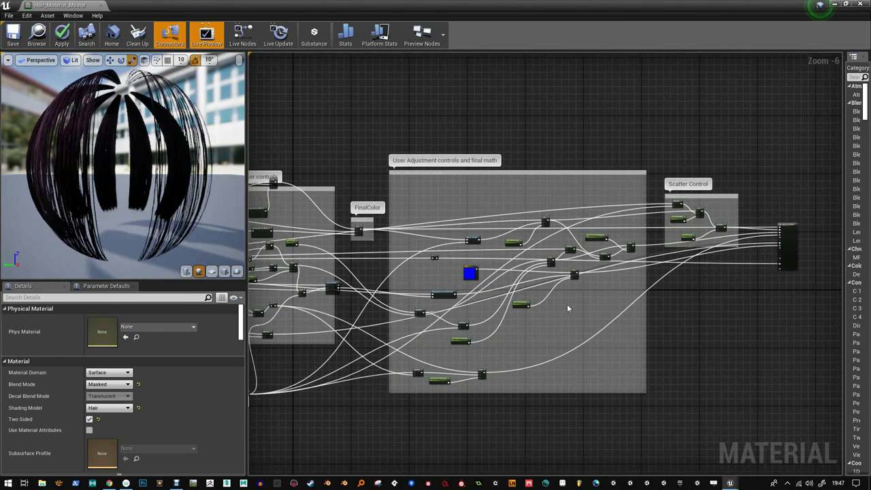
Step: Trace the master material graph from the Base Colors and Base Textures groups through the main math to the user adjustment and Scatter Control groups
{"action": "right_click_drag", "start_coordinate": [482, 304], "coordinate": [704, 248]}
{"action": "right_click_drag", "start_coordinate": [567, 289], "coordinate": [724, 275]}
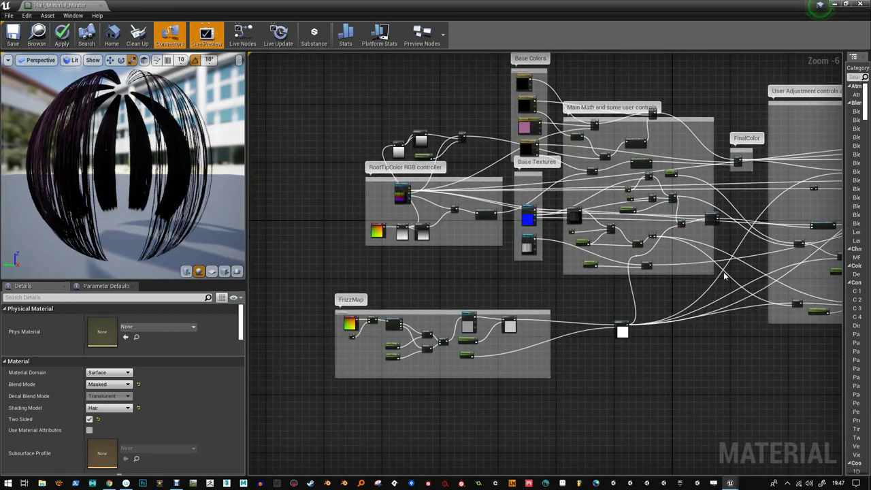
{"action": "right_click_drag", "start_coordinate": [545, 331], "coordinate": [378, 289]}
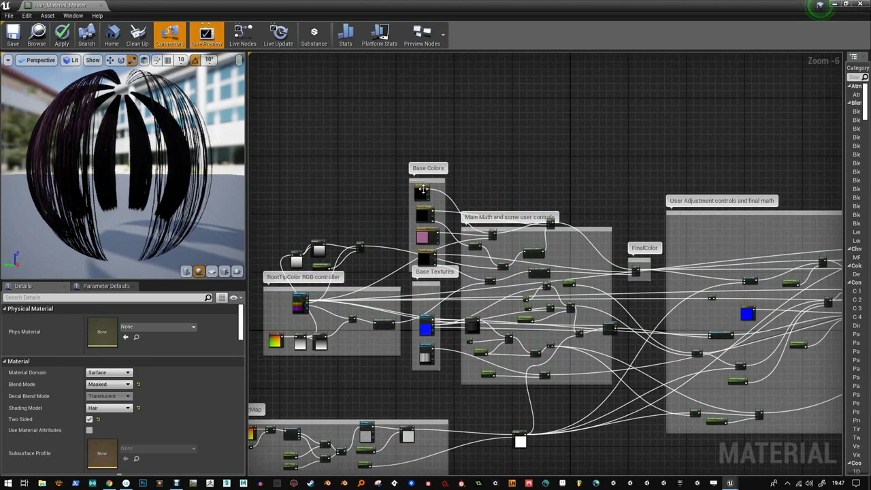
{"action": "right_click_drag", "start_coordinate": [450, 347], "coordinate": [416, 279]}
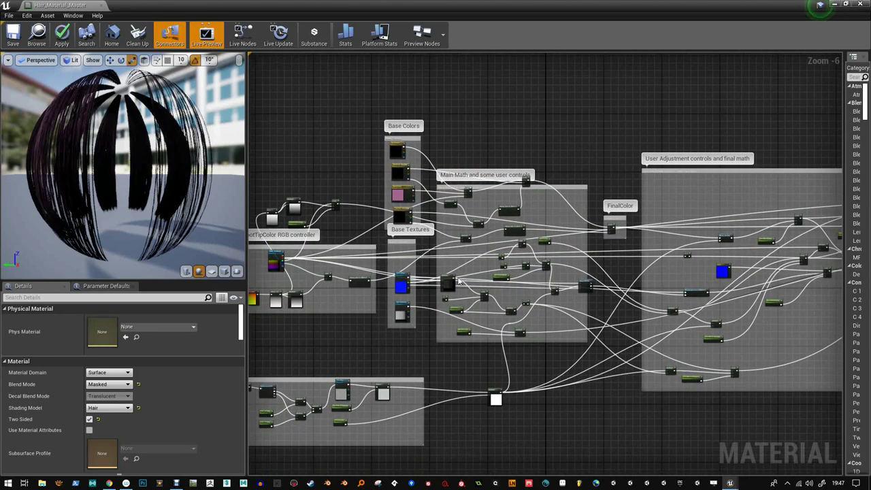
{"action": "right_click_drag", "start_coordinate": [519, 300], "coordinate": [478, 315]}
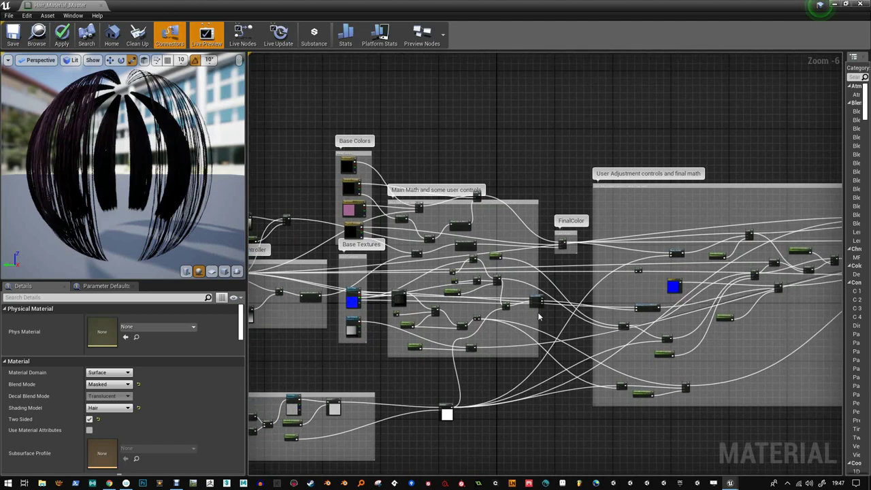
{"action": "right_click_drag", "start_coordinate": [638, 287], "coordinate": [548, 251]}
{"action": "right_click_drag", "start_coordinate": [610, 284], "coordinate": [511, 303]}
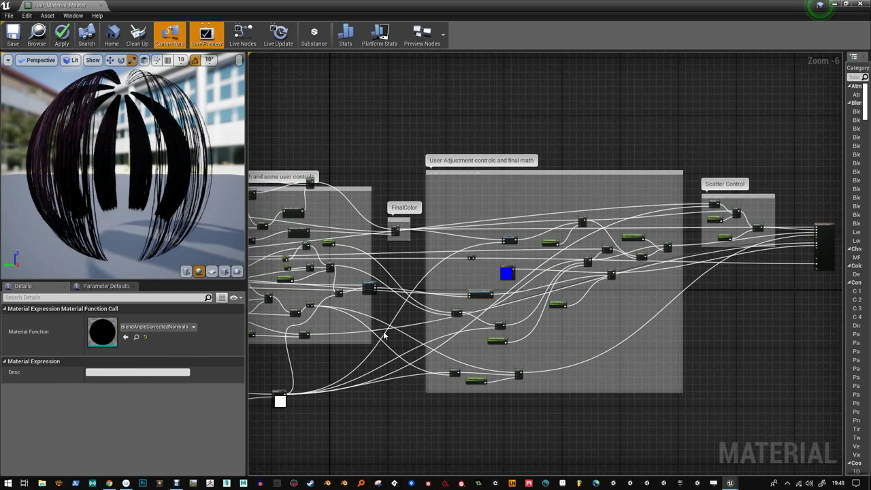
Step: Inspect the BlendAngleCorrectedNormals node up close and follow its connections back to the FinalColor and main math groups
{"action": "scroll", "coordinate": [489, 288], "scroll_direction": "up", "scroll_amount": 3}
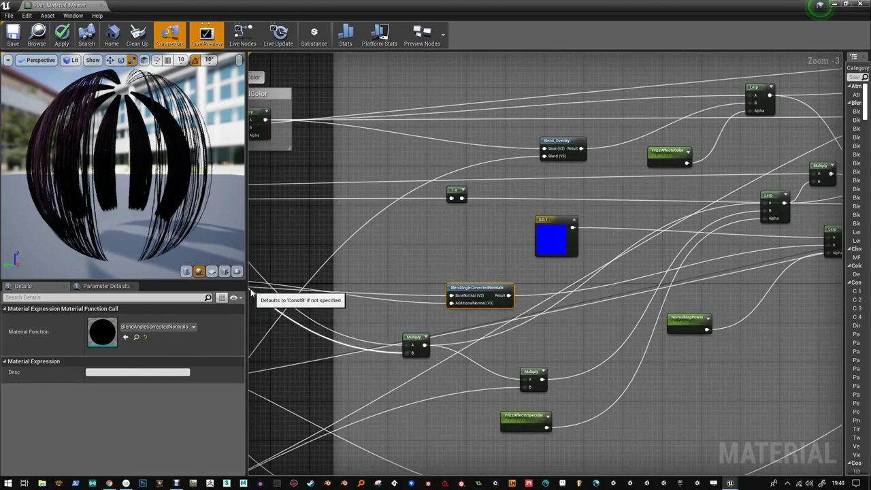
{"action": "scroll", "coordinate": [424, 294], "scroll_direction": "down", "scroll_amount": 1}
{"action": "right_click_drag", "start_coordinate": [423, 293], "coordinate": [506, 274]}
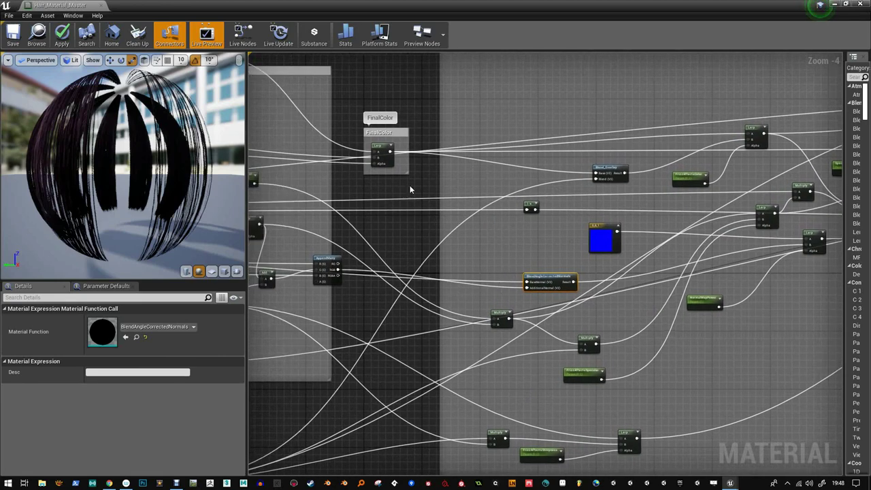
{"action": "scroll", "coordinate": [410, 189], "scroll_direction": "down", "scroll_amount": 1}
{"action": "right_click_drag", "start_coordinate": [421, 207], "coordinate": [581, 259]}
Step: Restore the master material window to a smaller size over the level, apply the Hair_Material_Master material, and maximize the window again
{"action": "double_click", "coordinate": [487, 17]}
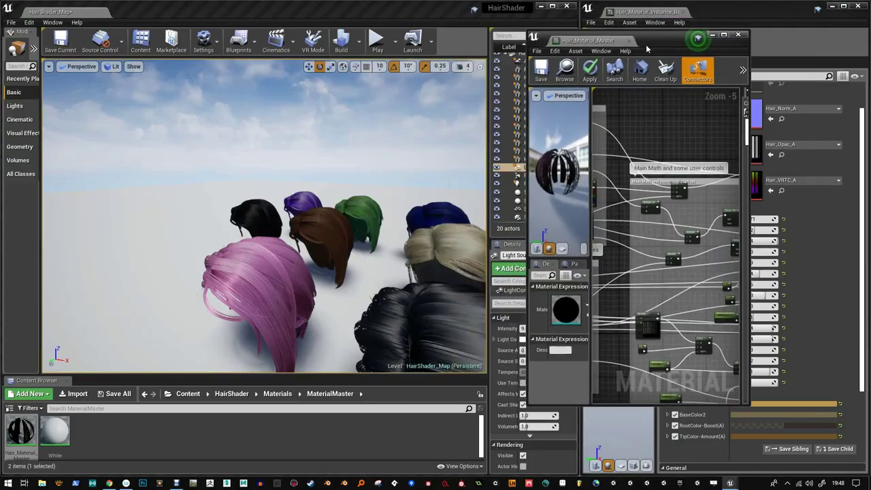
{"action": "left_click", "coordinate": [583, 97]}
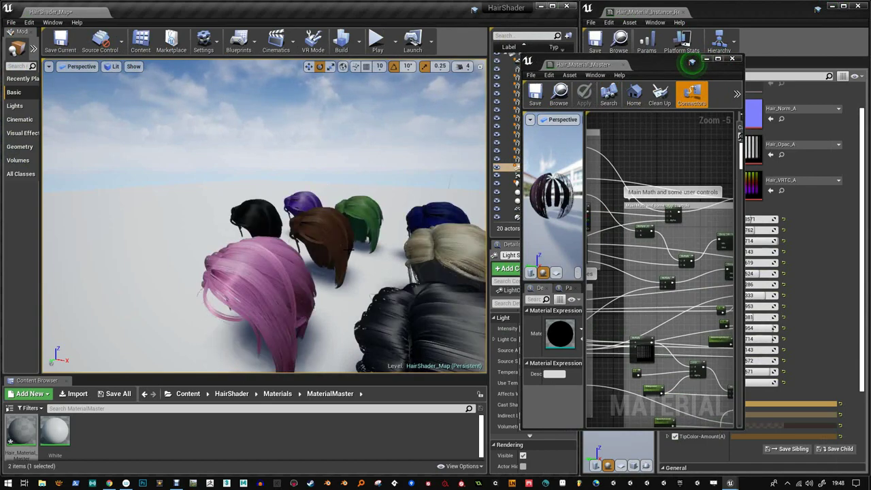
{"action": "right_click_drag", "start_coordinate": [350, 250], "coordinate": [317, 270]}
{"action": "left_click", "coordinate": [718, 61]}
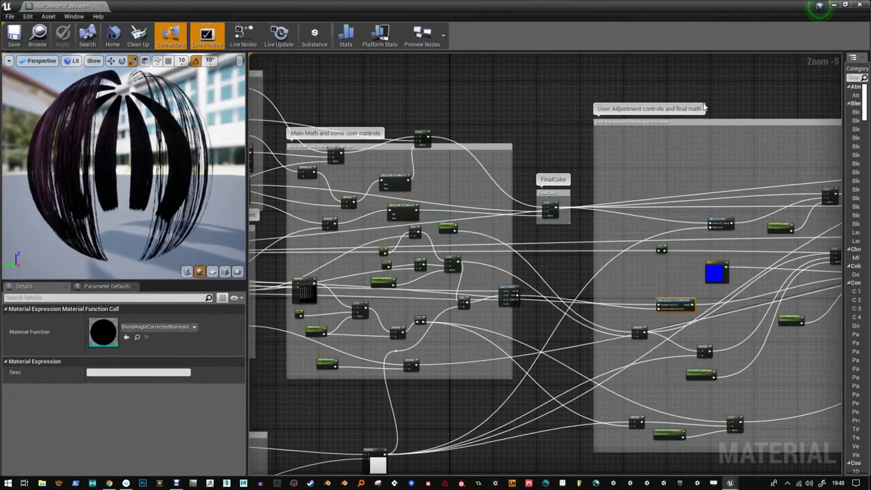
Step: Select the material's result node and examine its settings, from Blend Mode, Shading Model and Two Sided down to the translucency options
{"action": "scroll", "coordinate": [659, 153], "scroll_direction": "down", "scroll_amount": 7}
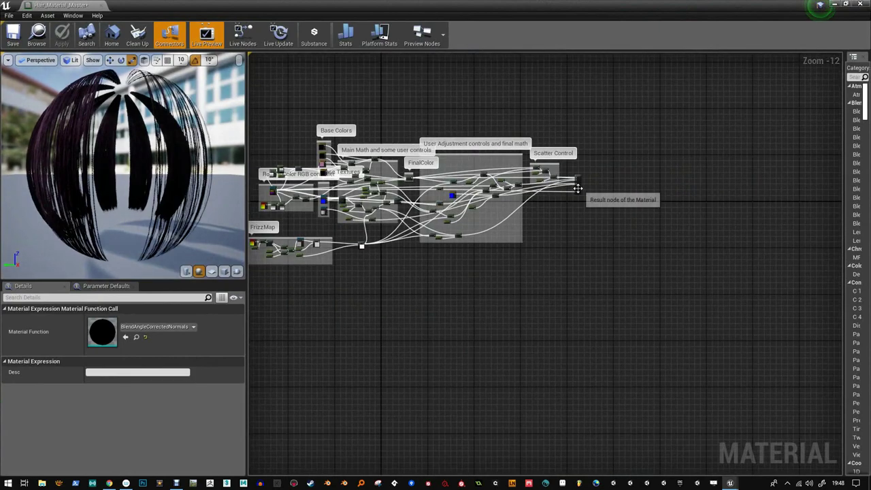
{"action": "left_click", "coordinate": [577, 184]}
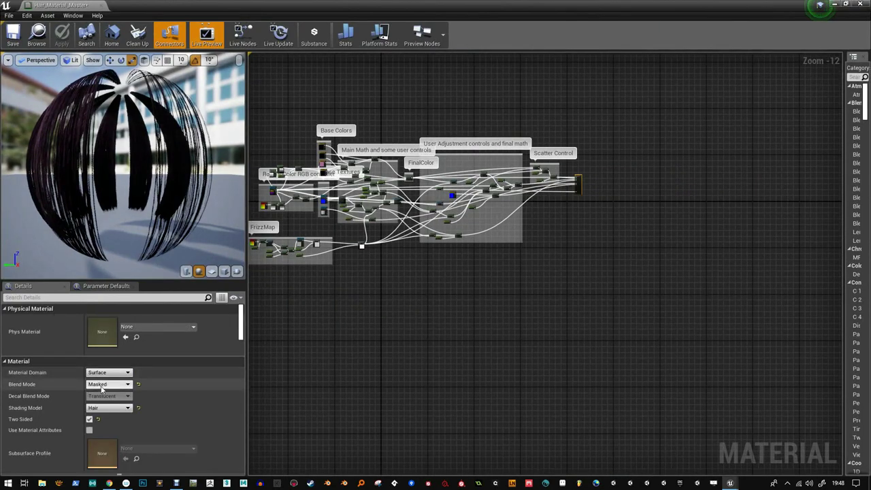
{"action": "scroll", "coordinate": [154, 413], "scroll_direction": "down", "scroll_amount": 3}
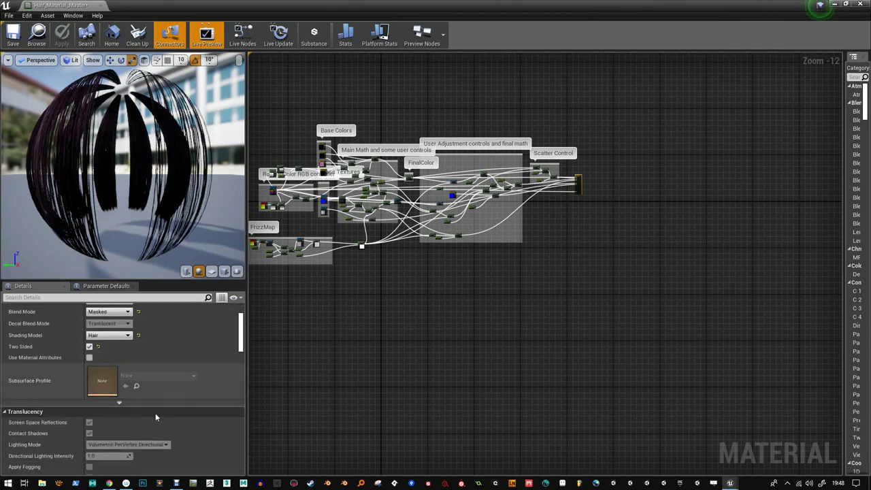
{"action": "scroll", "coordinate": [151, 384], "scroll_direction": "down", "scroll_amount": 4}
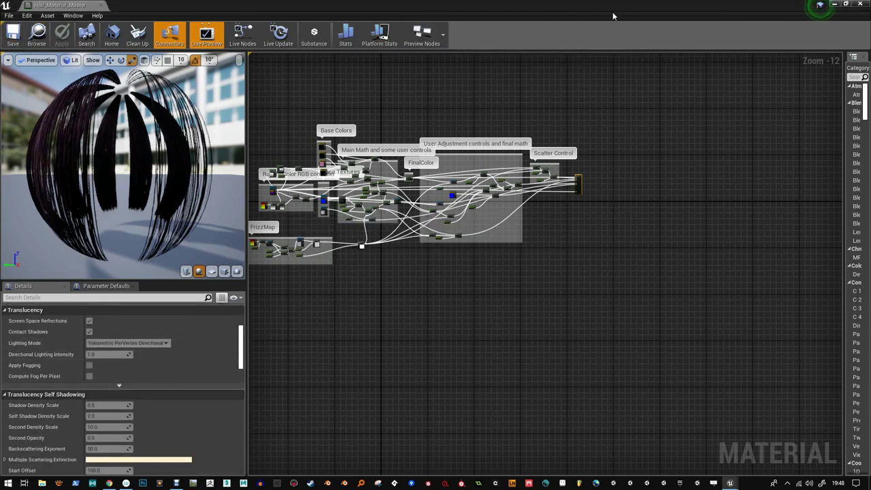
Step: Close the Hair_Material_Master editor and view the whole group of colored wigs from above in the level
{"action": "left_click", "coordinate": [856, 5]}
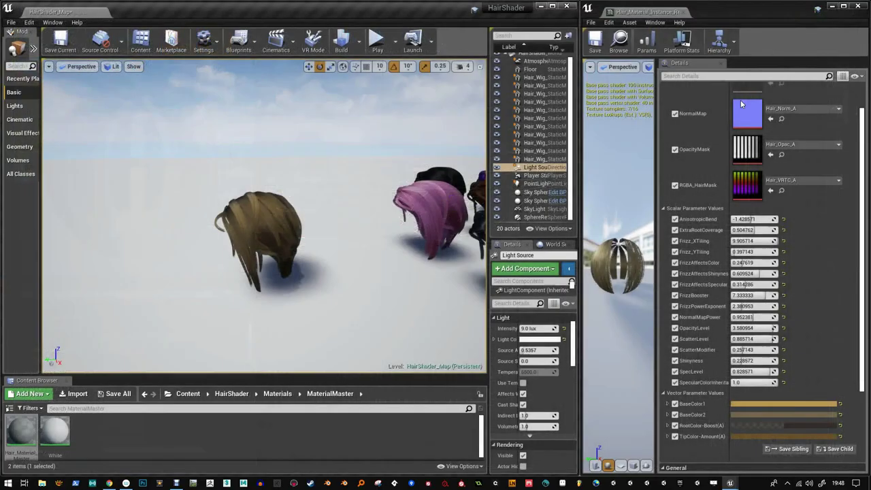
{"action": "right_click_drag", "start_coordinate": [387, 168], "coordinate": [346, 181]}
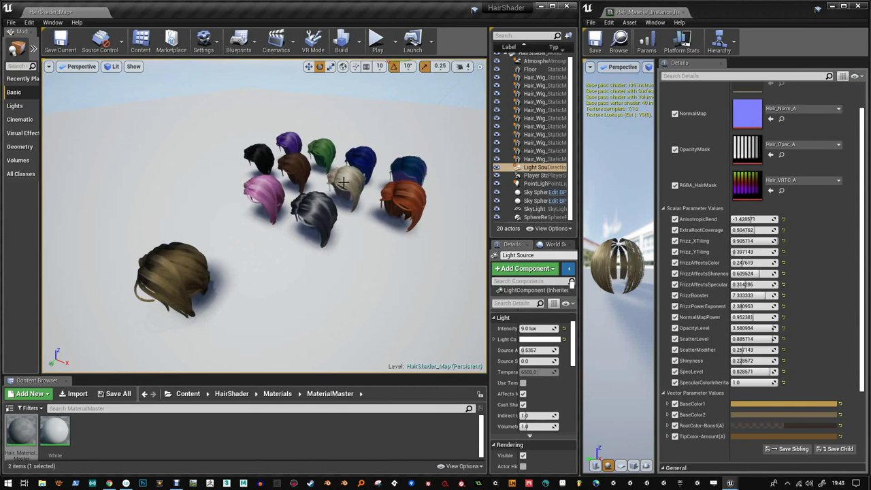
{"action": "right_click_drag", "start_coordinate": [320, 209], "coordinate": [322, 207]}
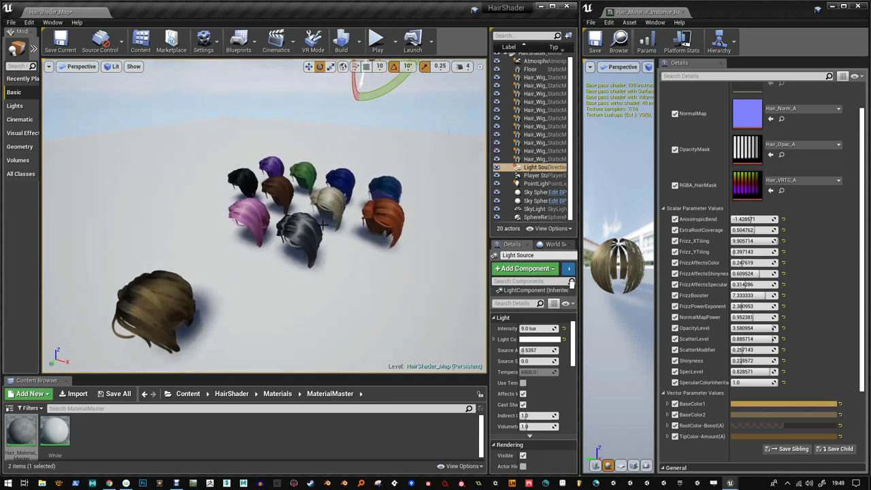